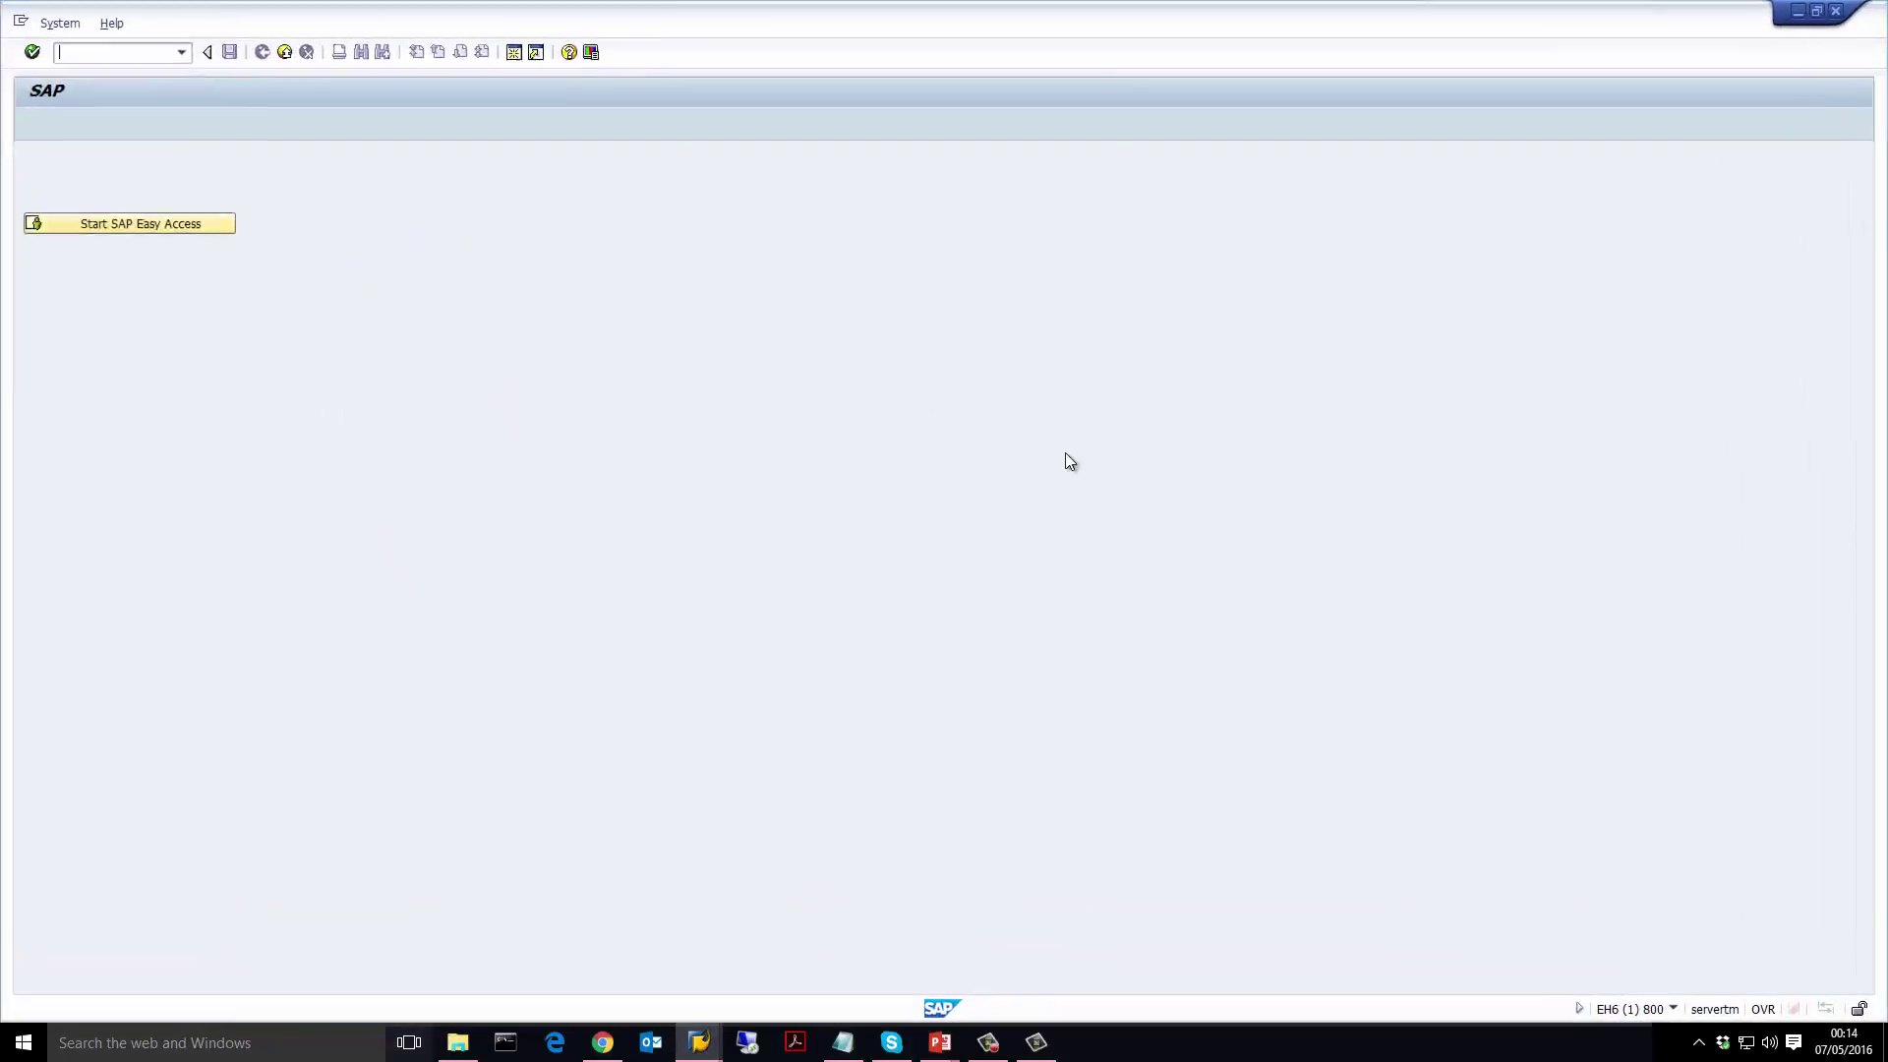
# Check MMBE stock for material 3096: 100,000 unrestricted at plant 3000, location 0099 Receiving
pyautogui.write('/')
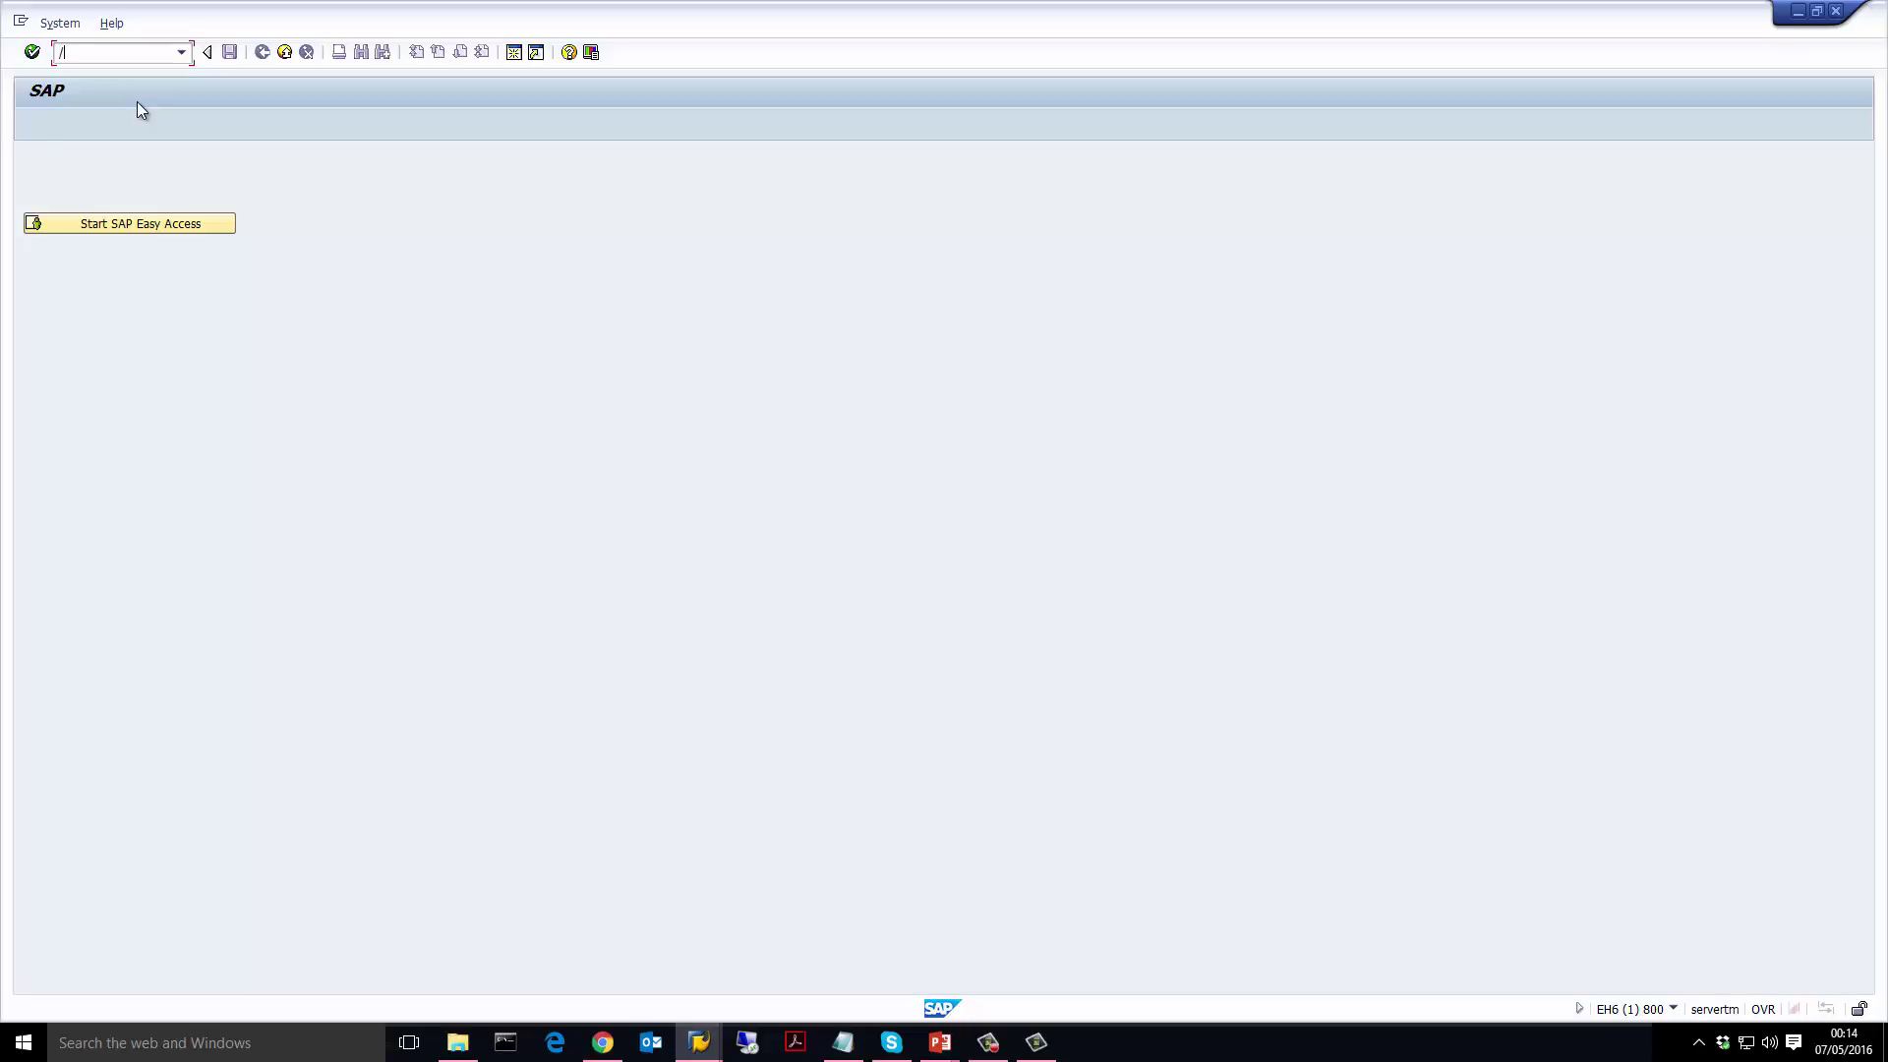
pyautogui.write('nmmbe')
pyautogui.press('Return')
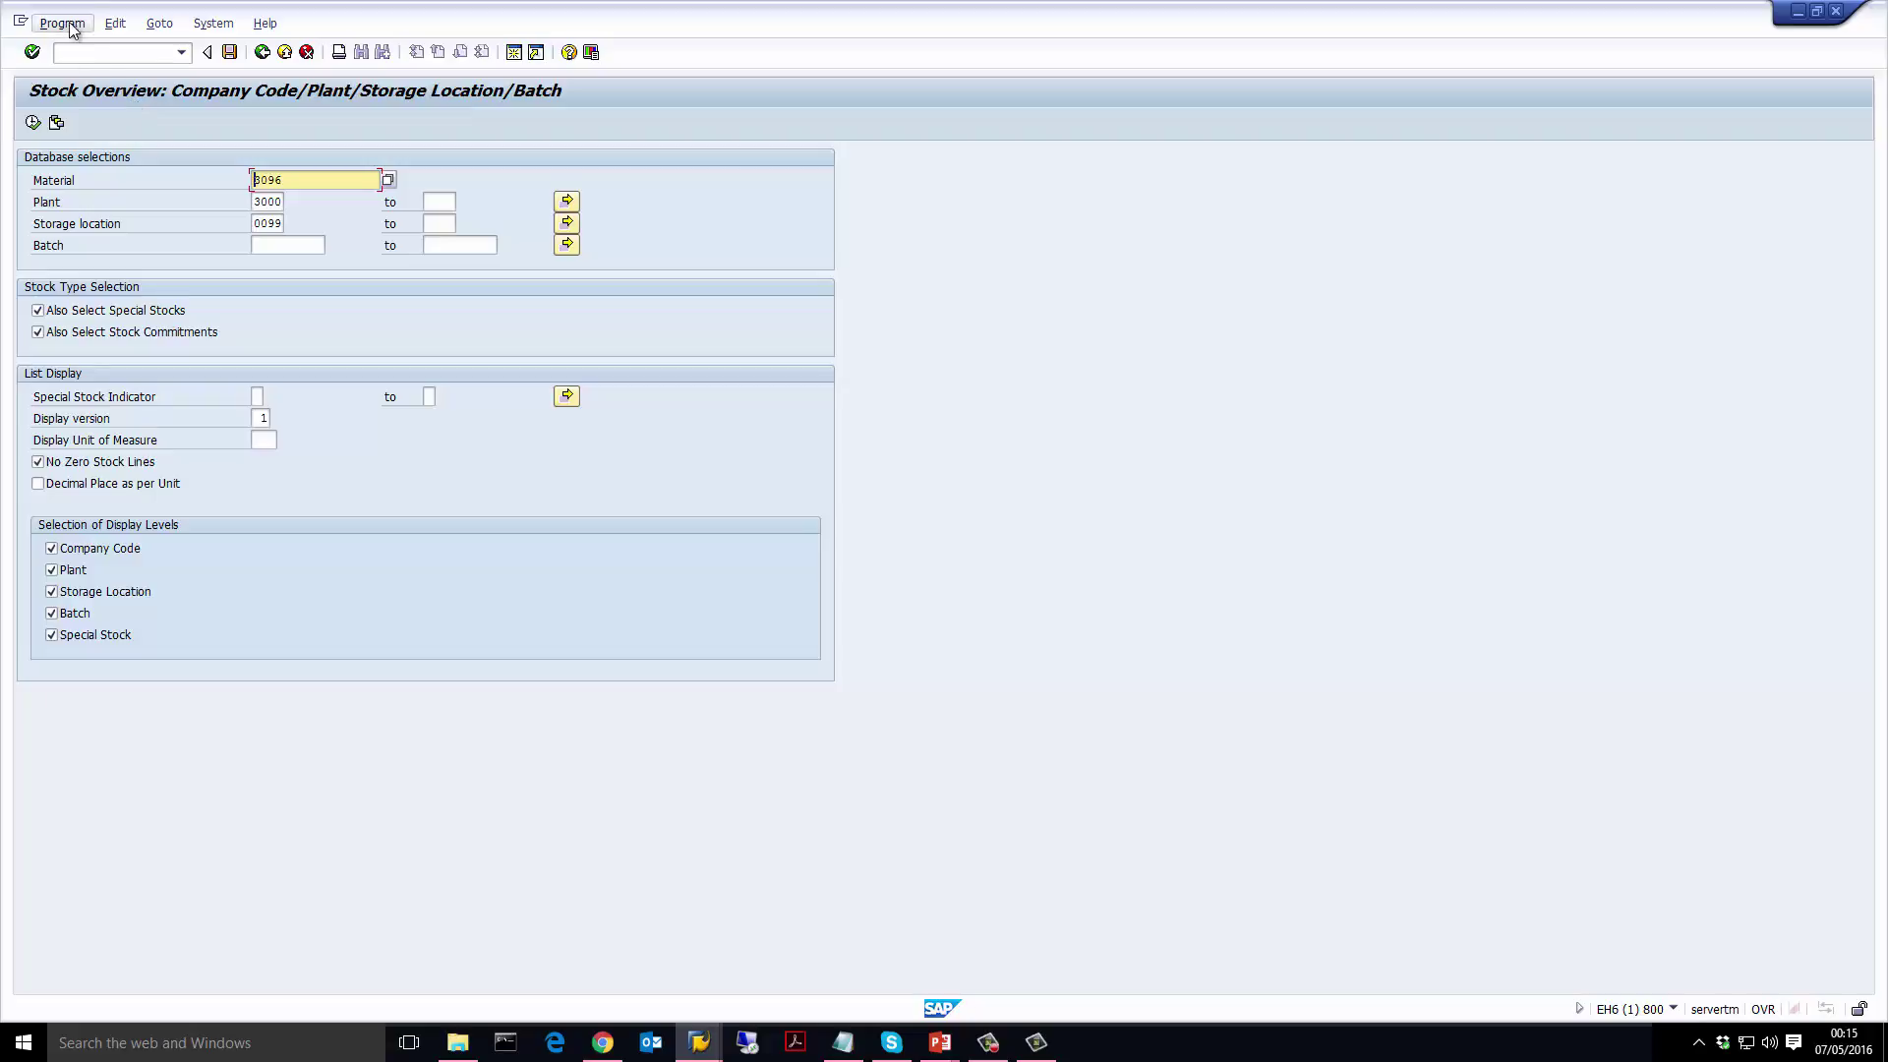
pyautogui.click(33, 122)
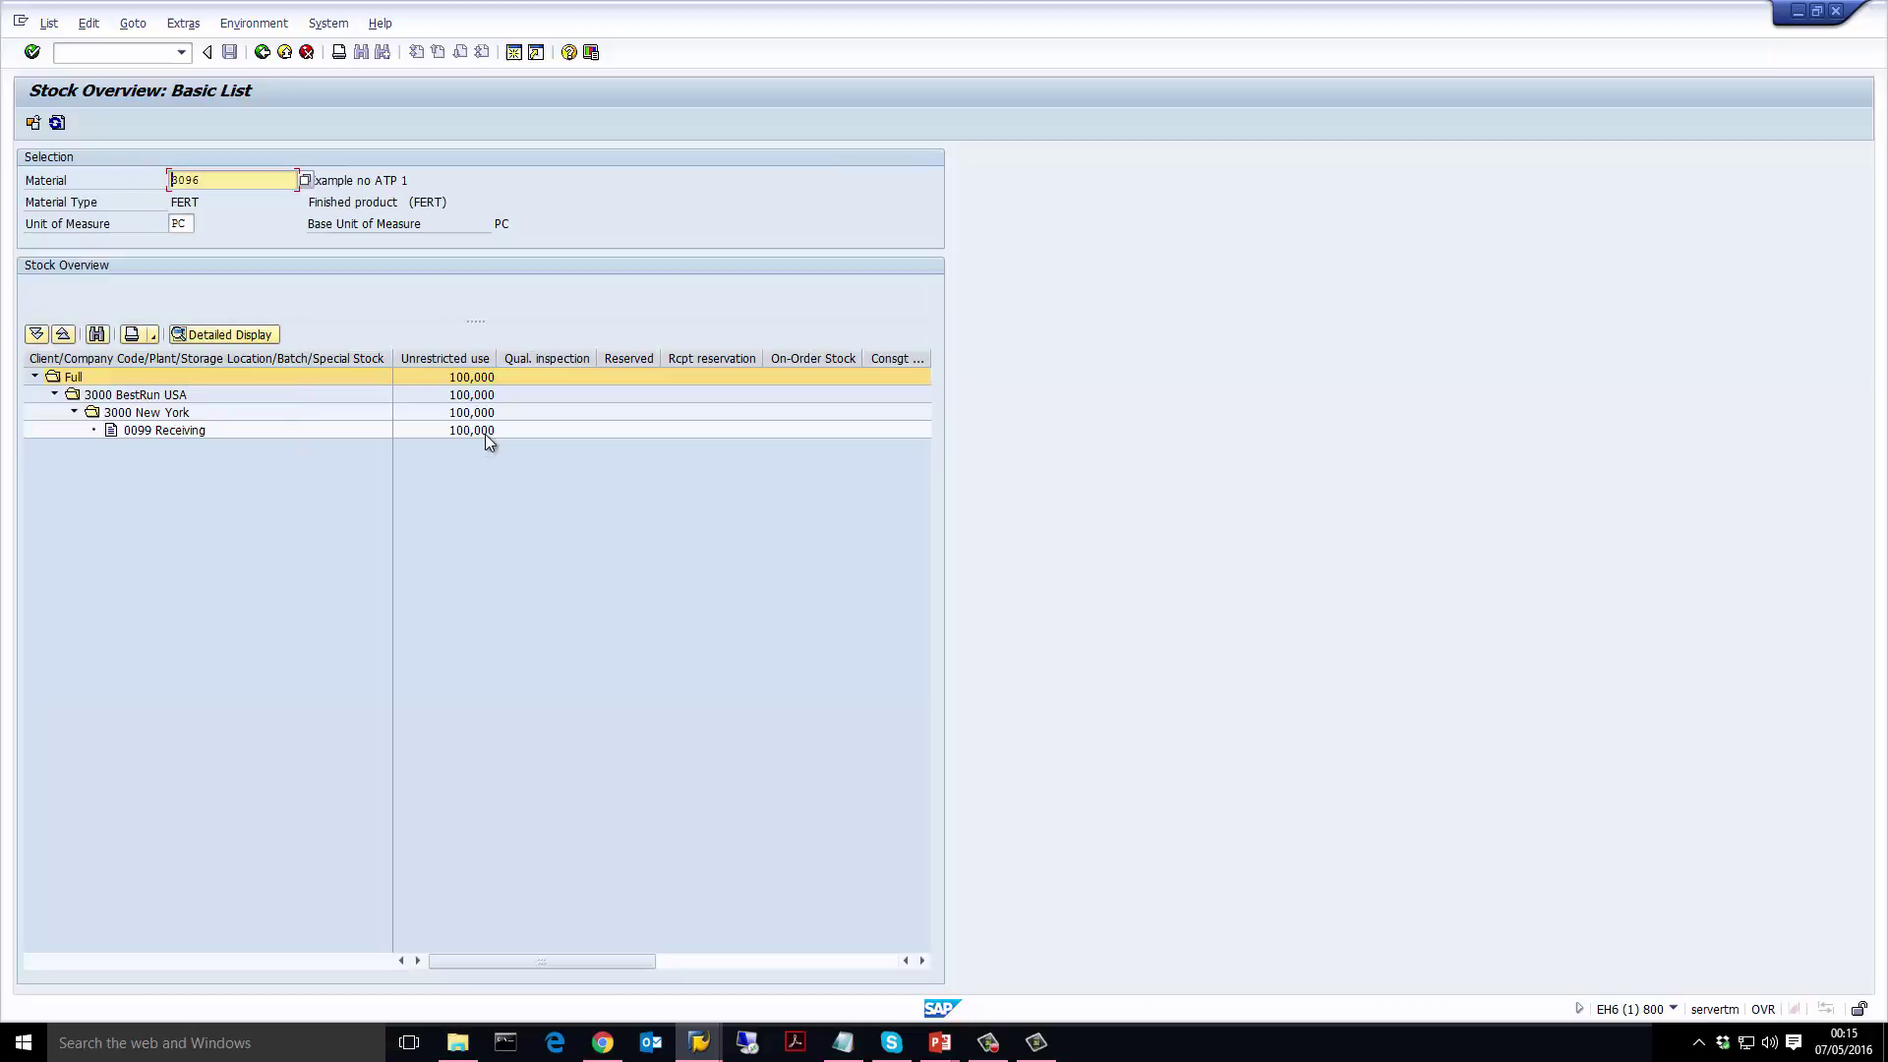
pyautogui.click(484, 431)
pyautogui.click(143, 432)
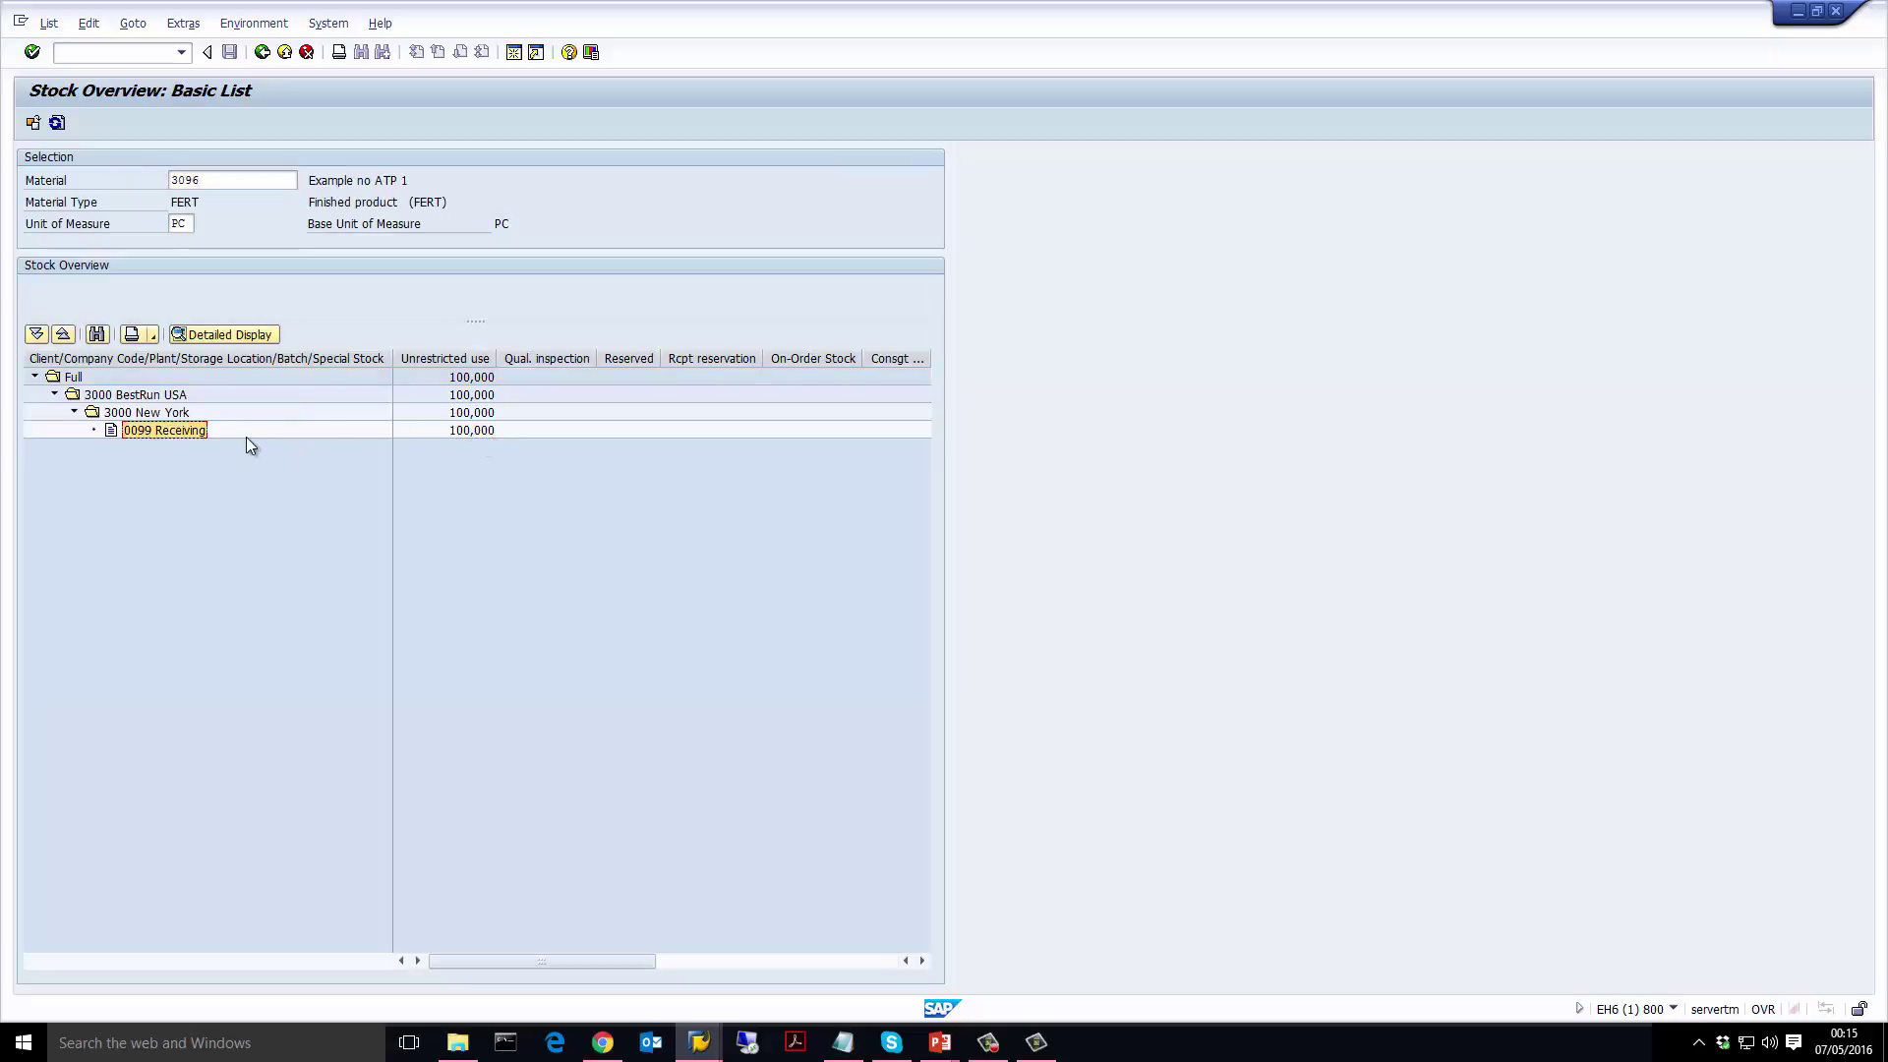
pyautogui.click(108, 53)
# Start a standard order of type OR and enter the suggested sold-to customer
pyautogui.press('Return')
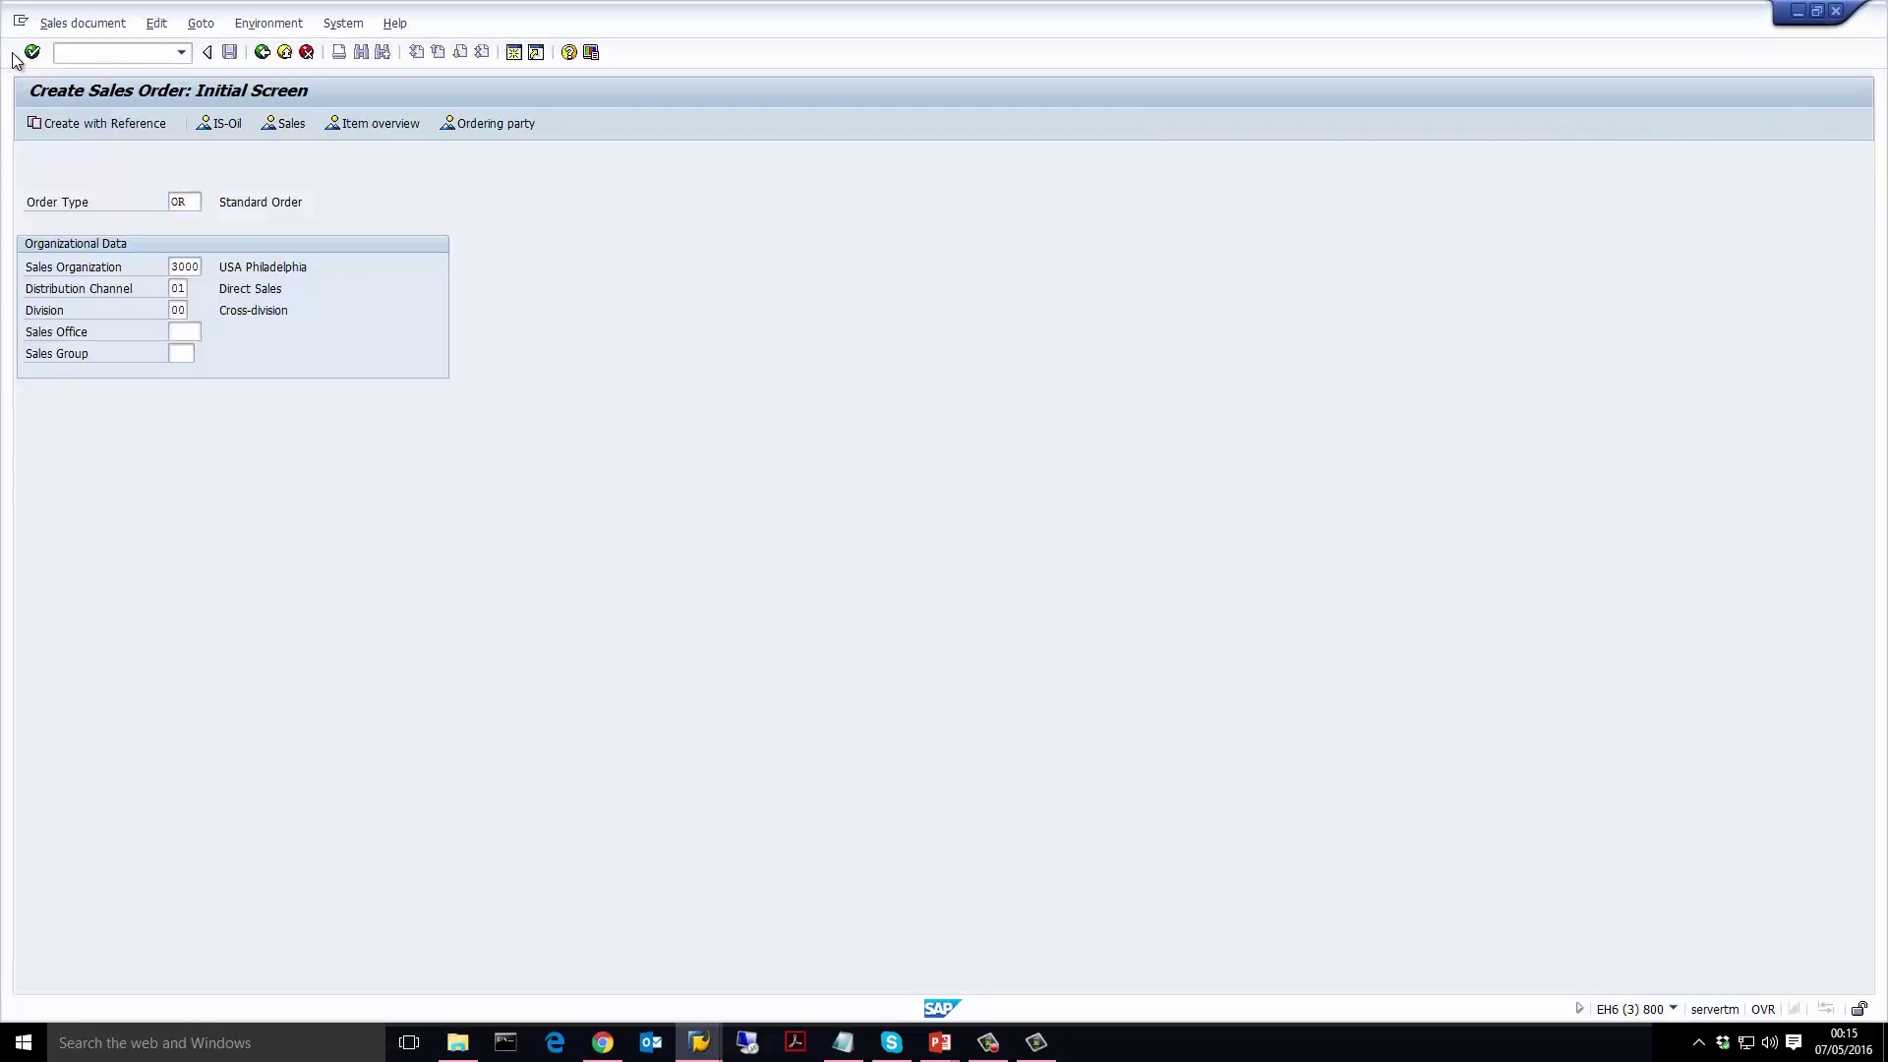
pyautogui.click(32, 51)
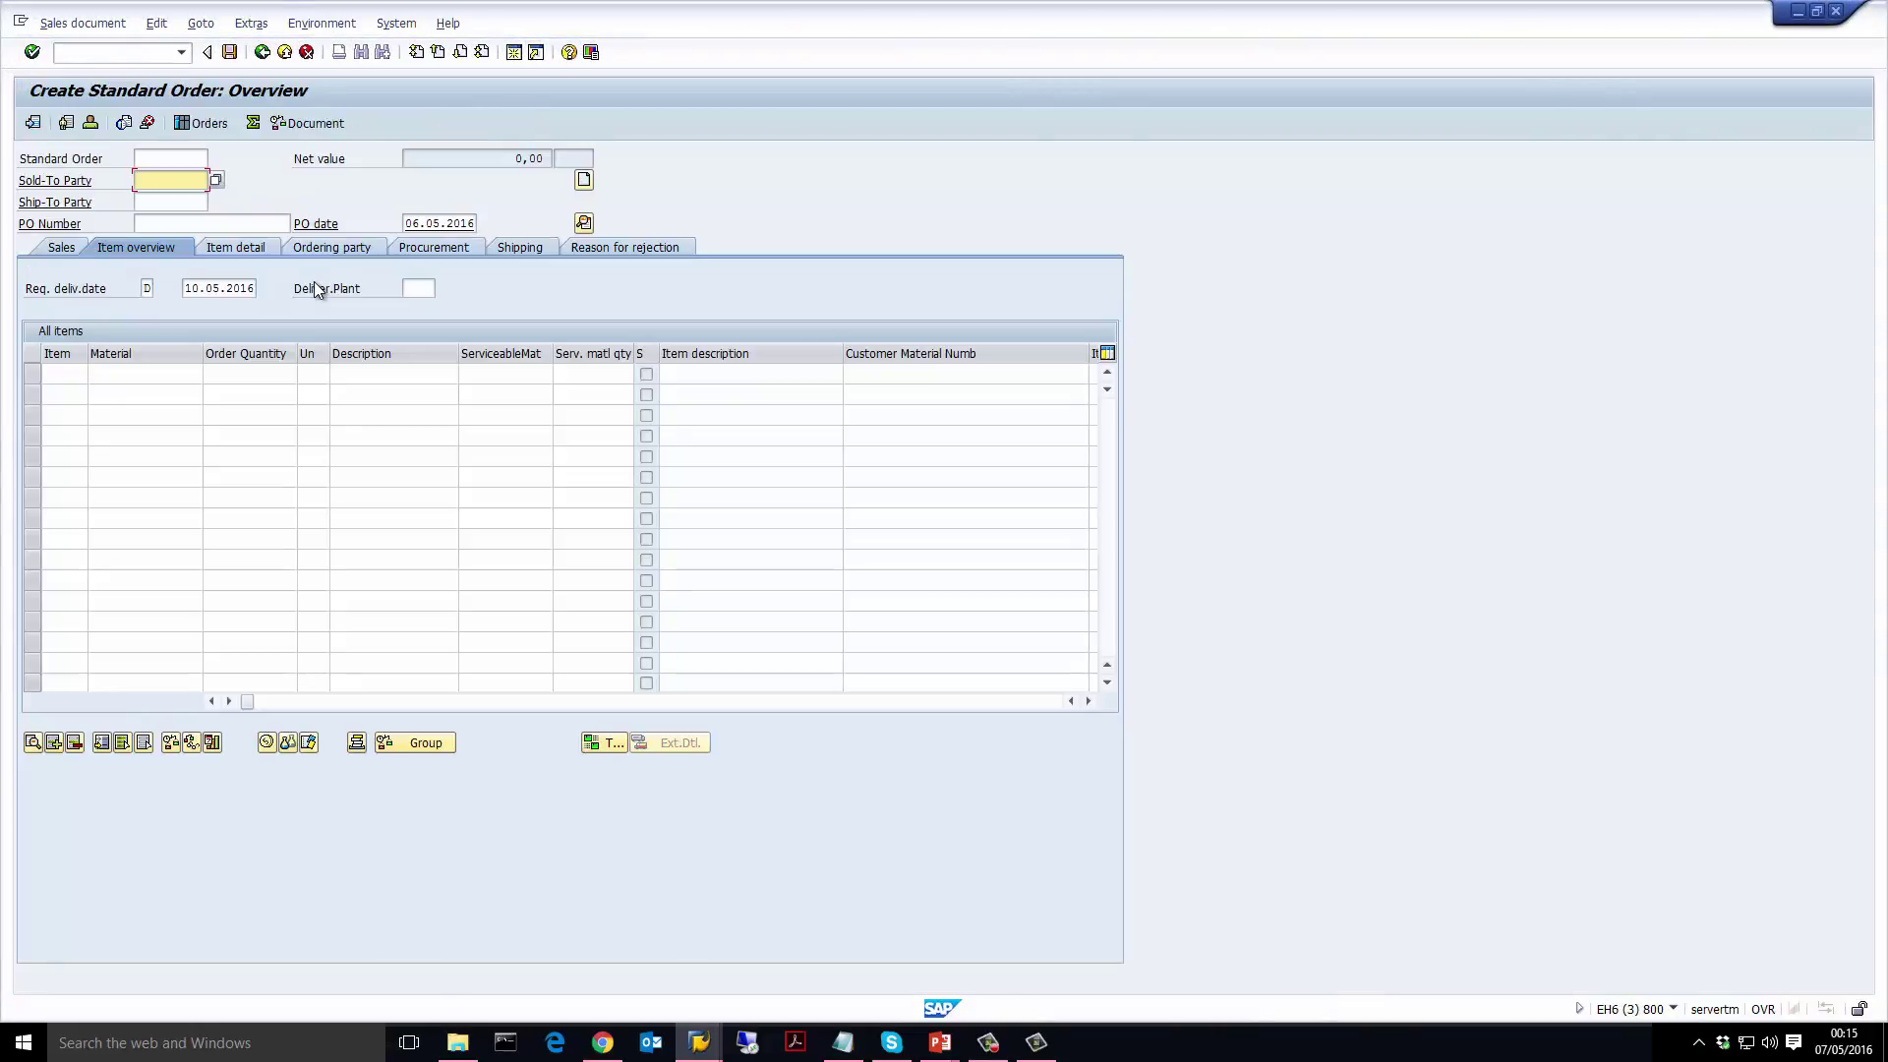
pyautogui.write('9')
pyautogui.press('Down')
pyautogui.press('Return')
pyautogui.click(187, 288)
pyautogui.press('Return')
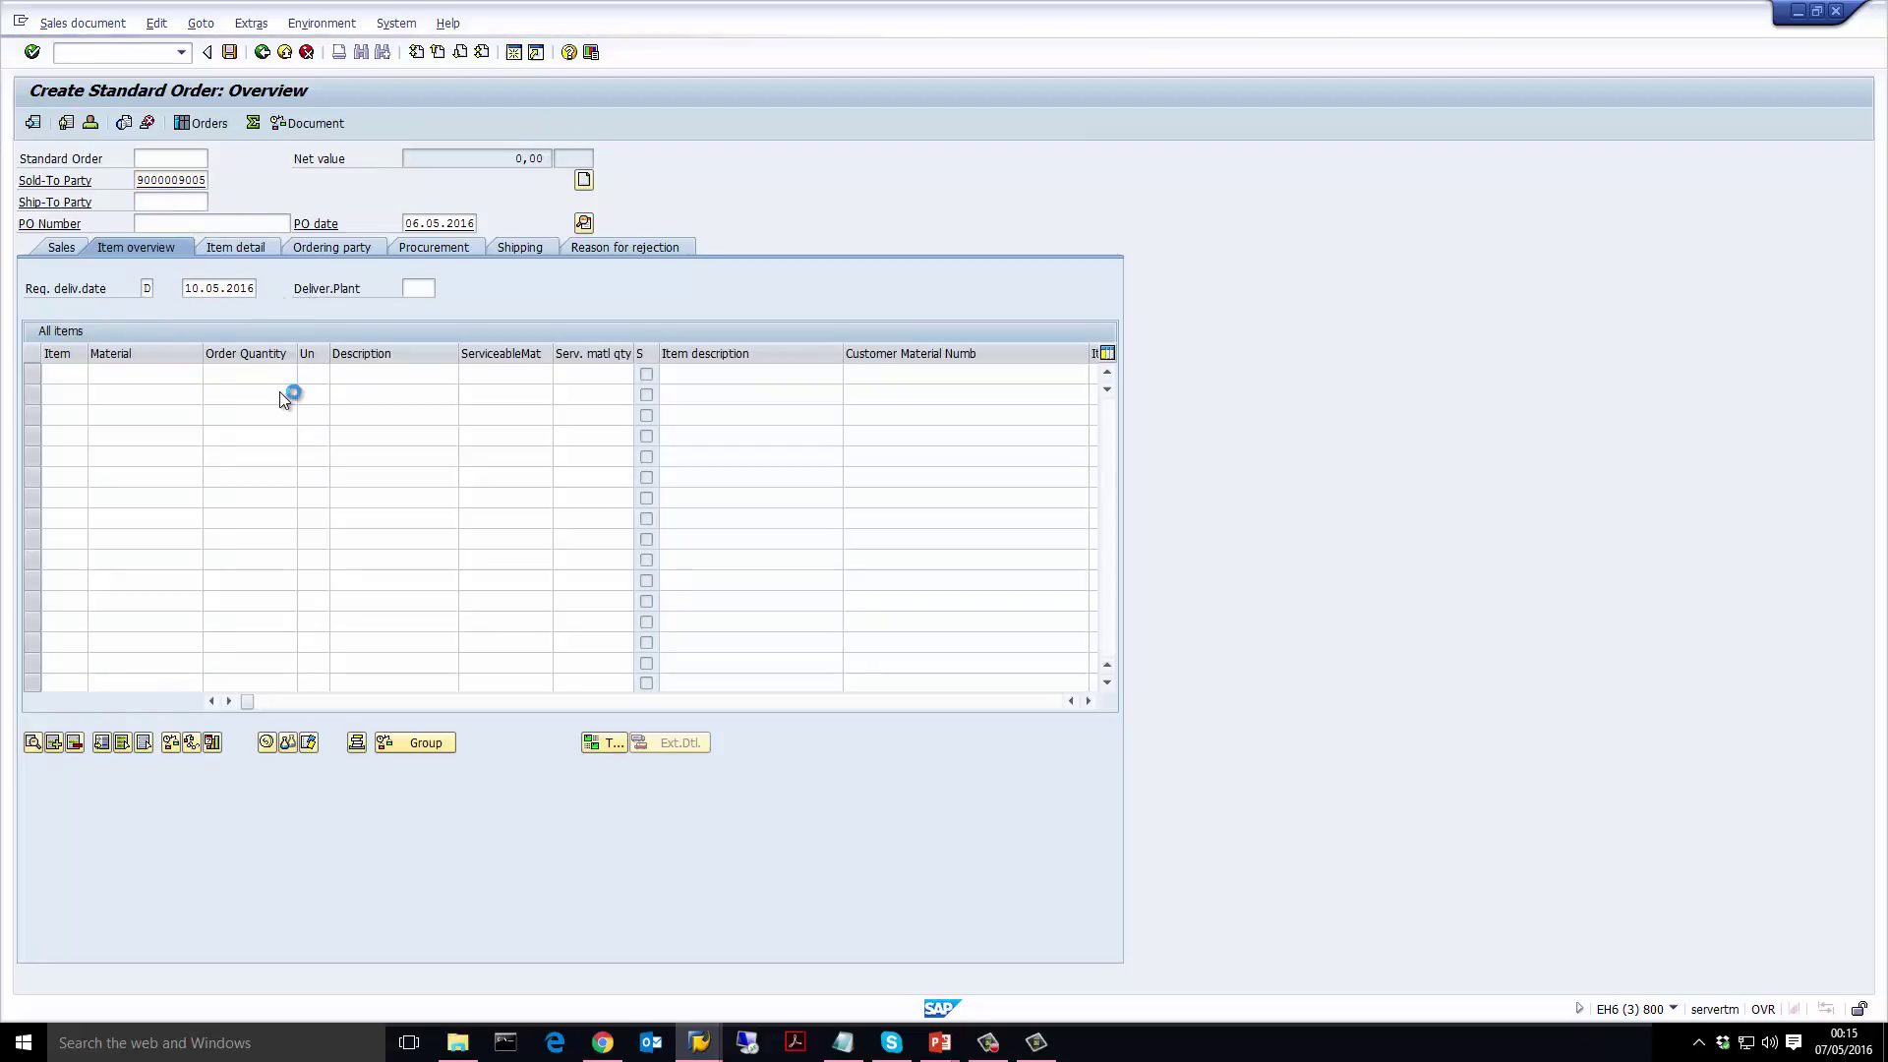
# Set requested delivery date 09.05.2016 and delivering plant 3000 New York
pyautogui.press('F4')
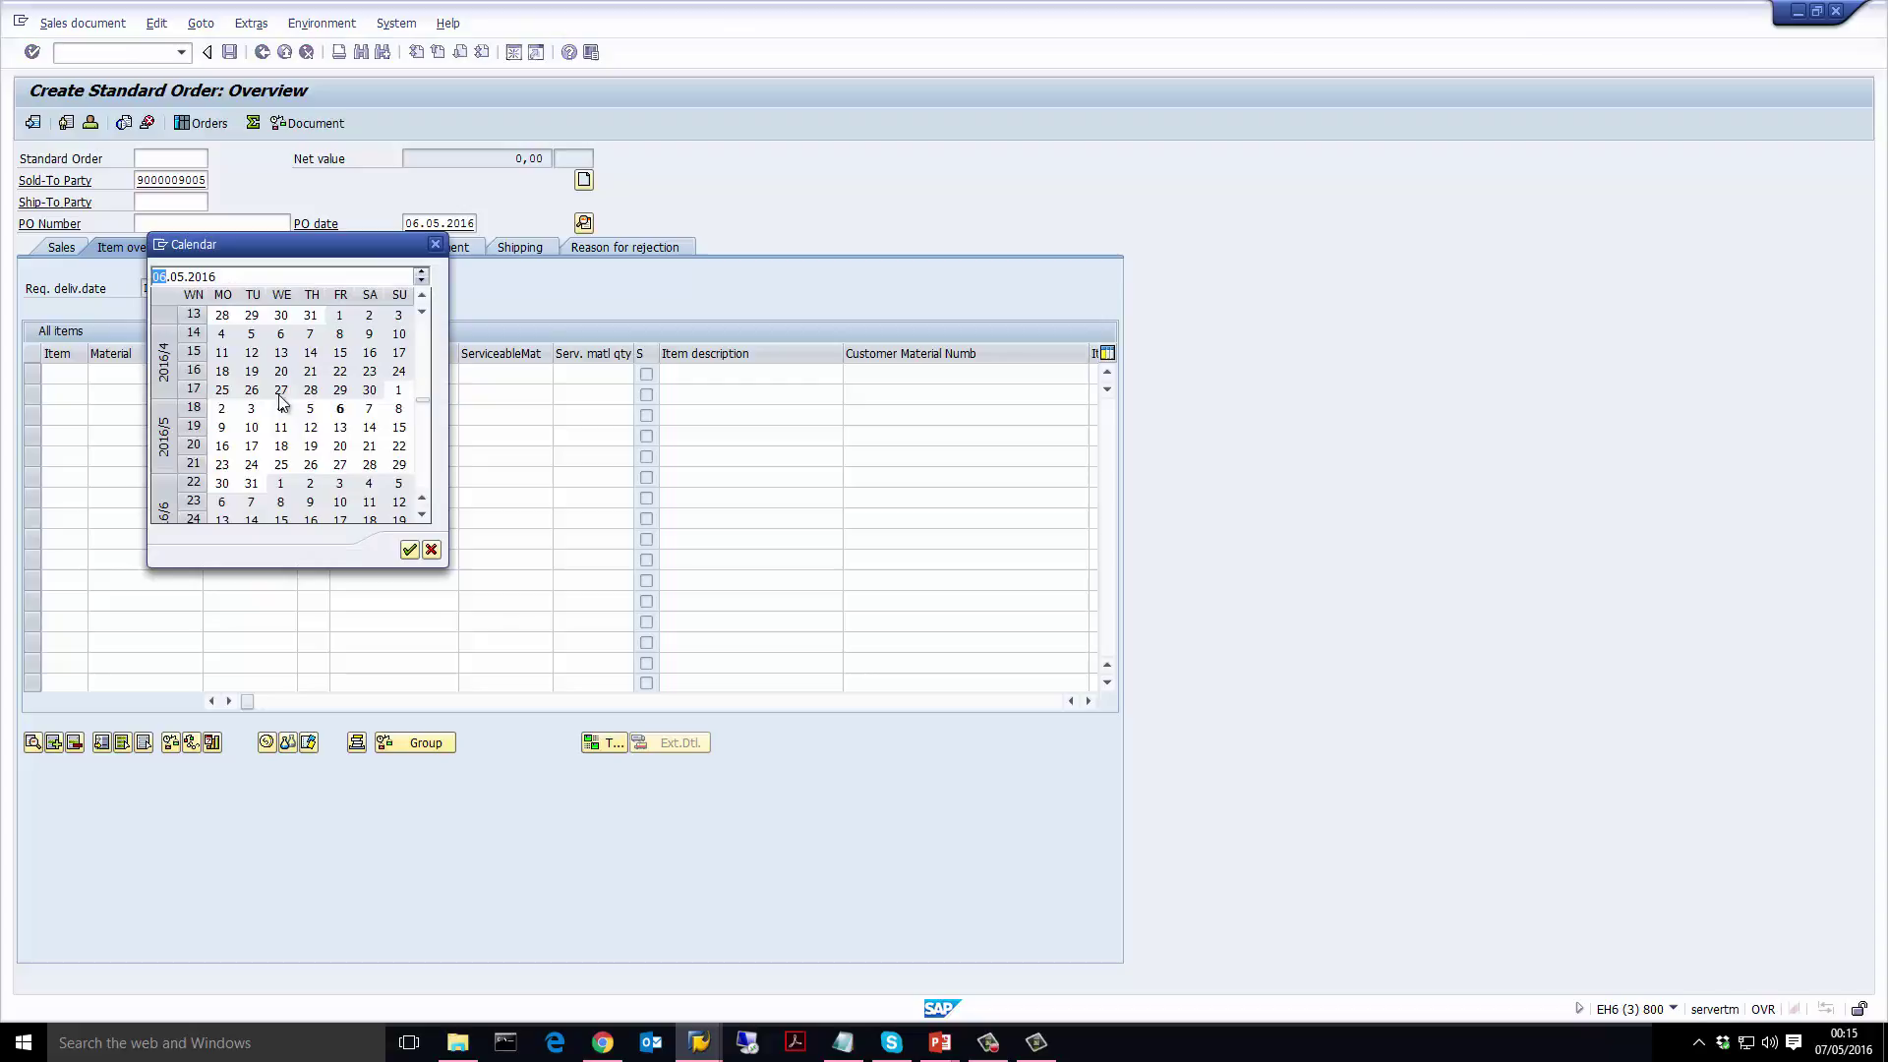
pyautogui.doubleClick(221, 427)
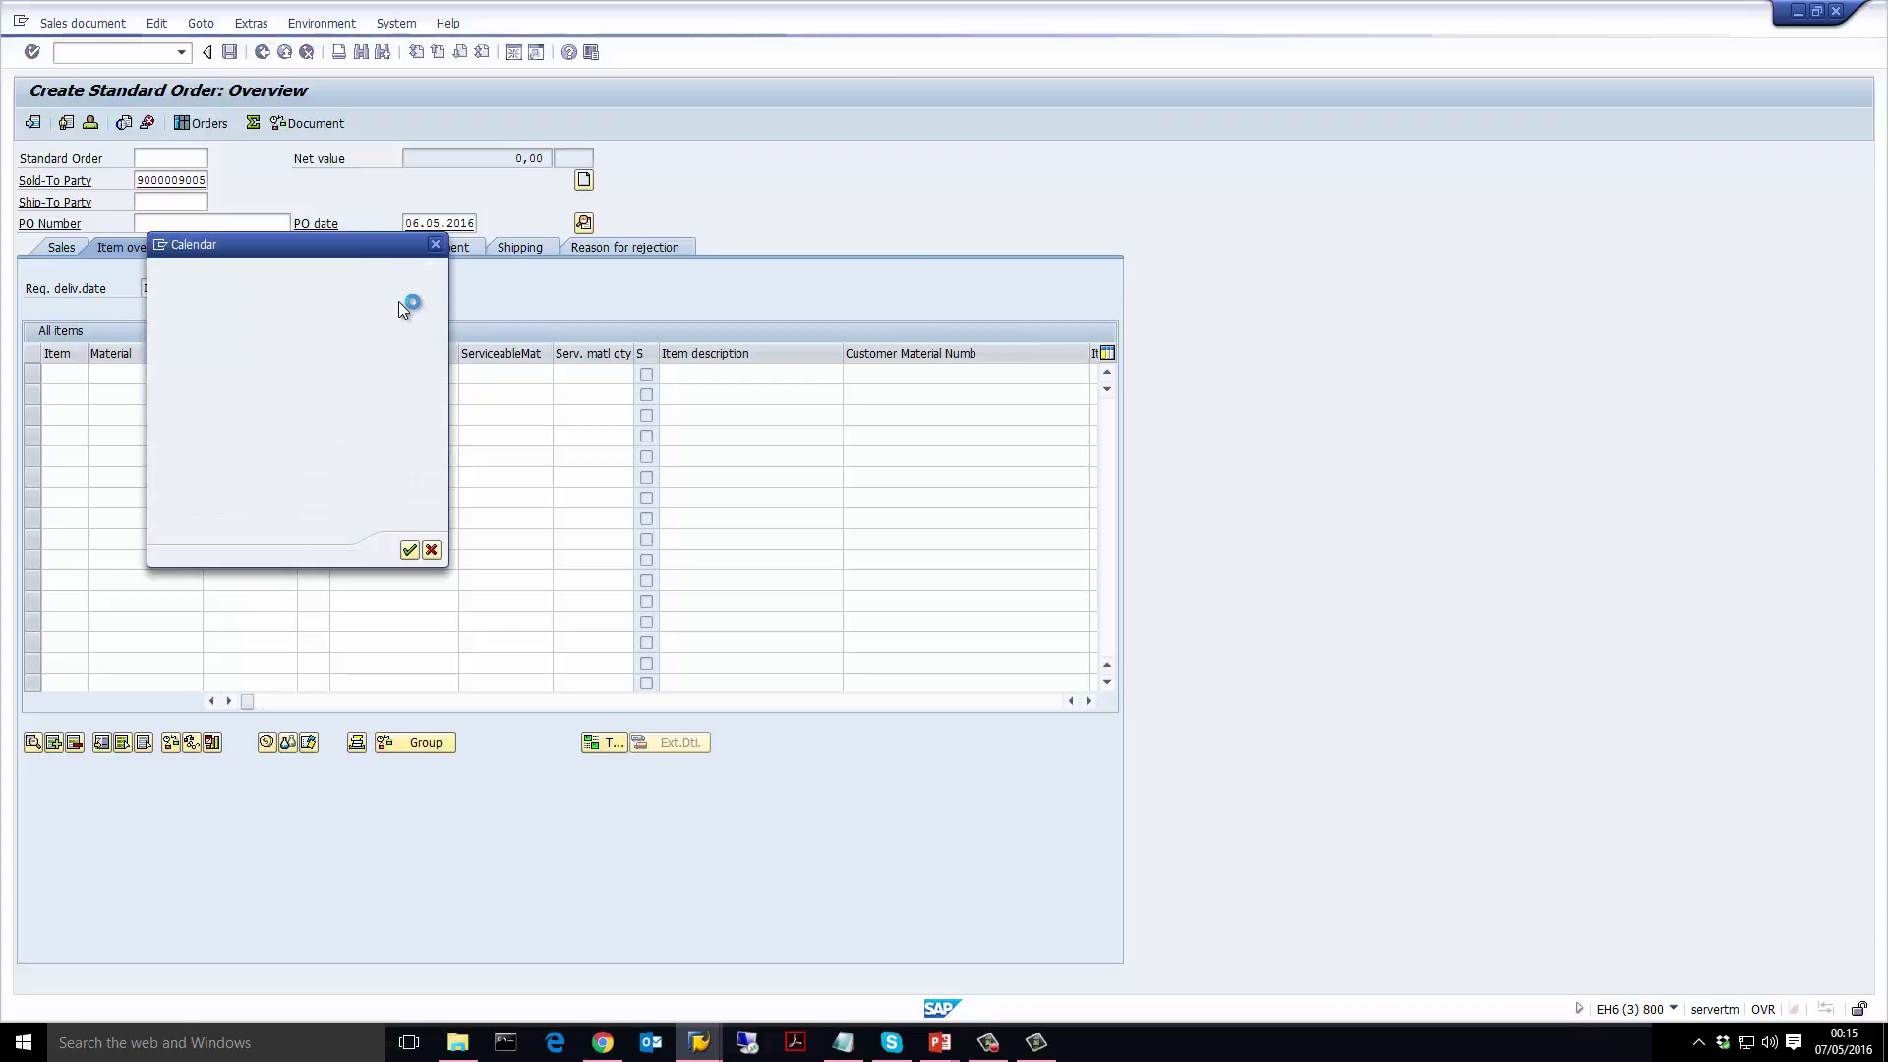
pyautogui.click(420, 289)
pyautogui.write('3000')
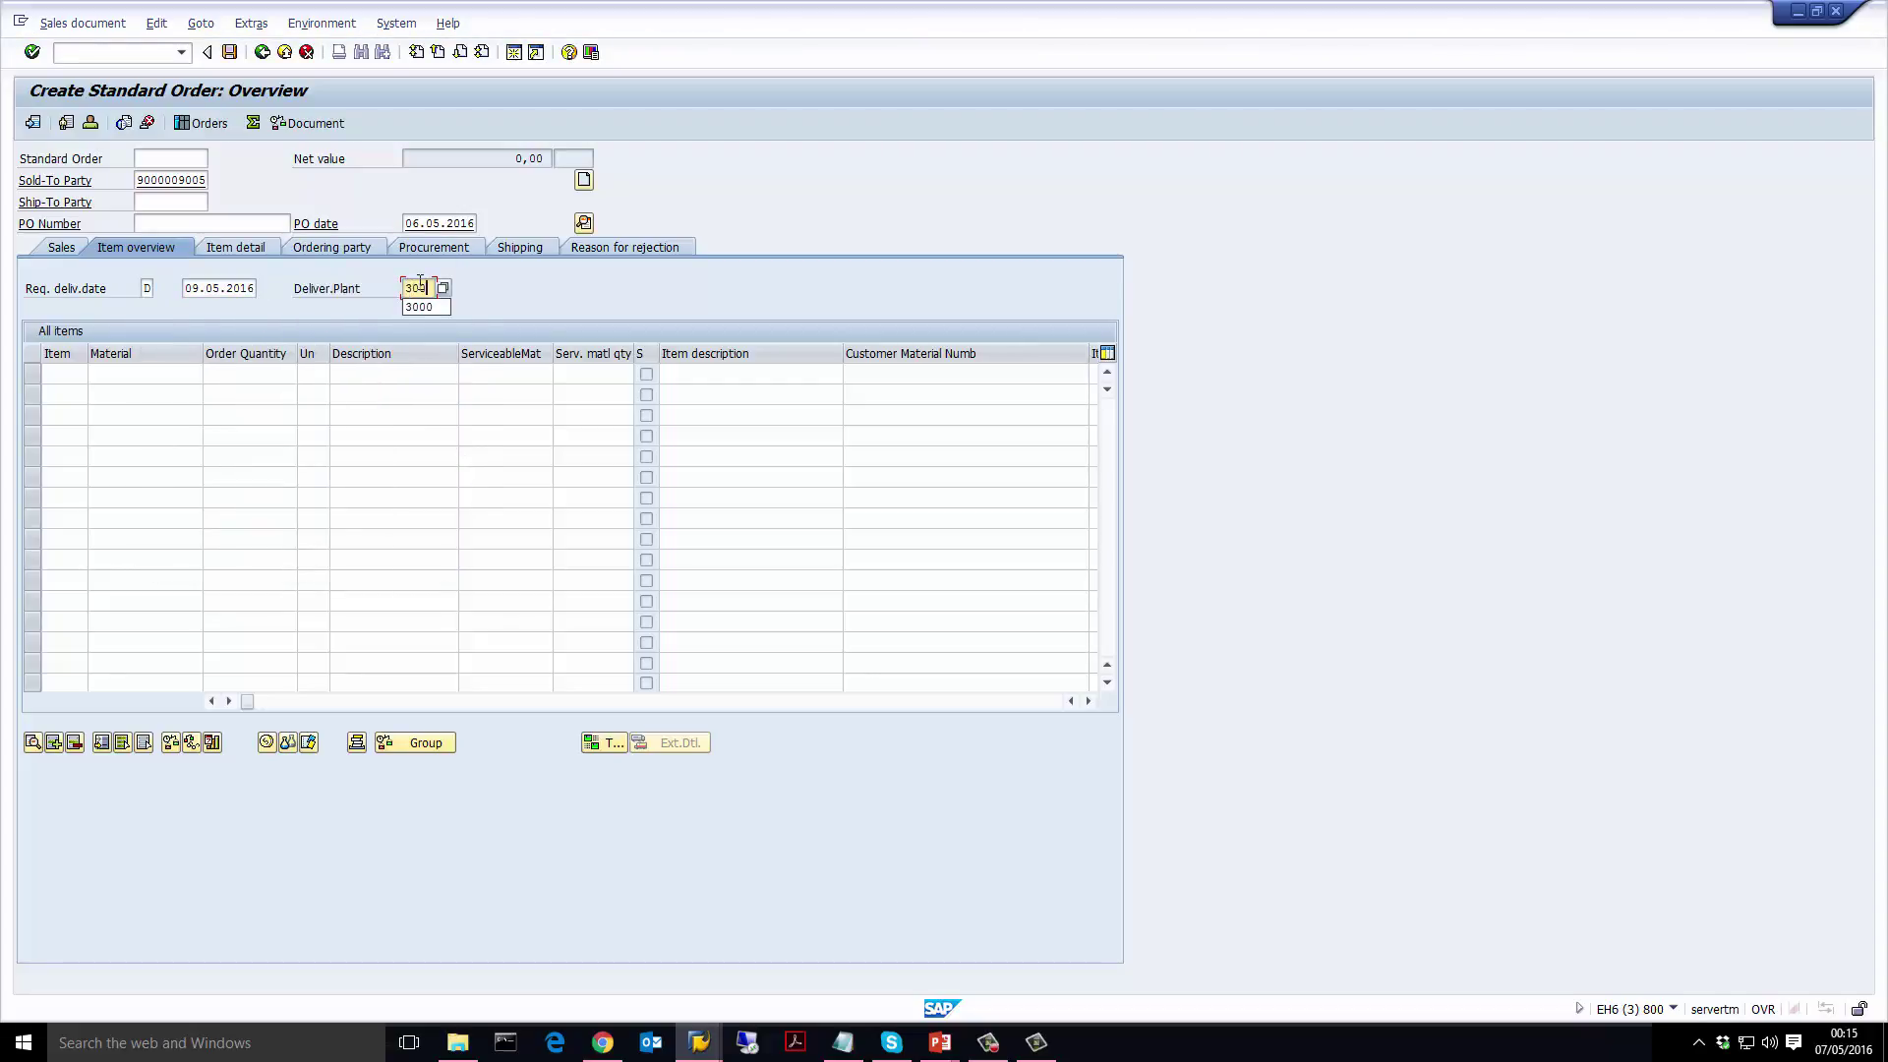
pyautogui.press('Return')
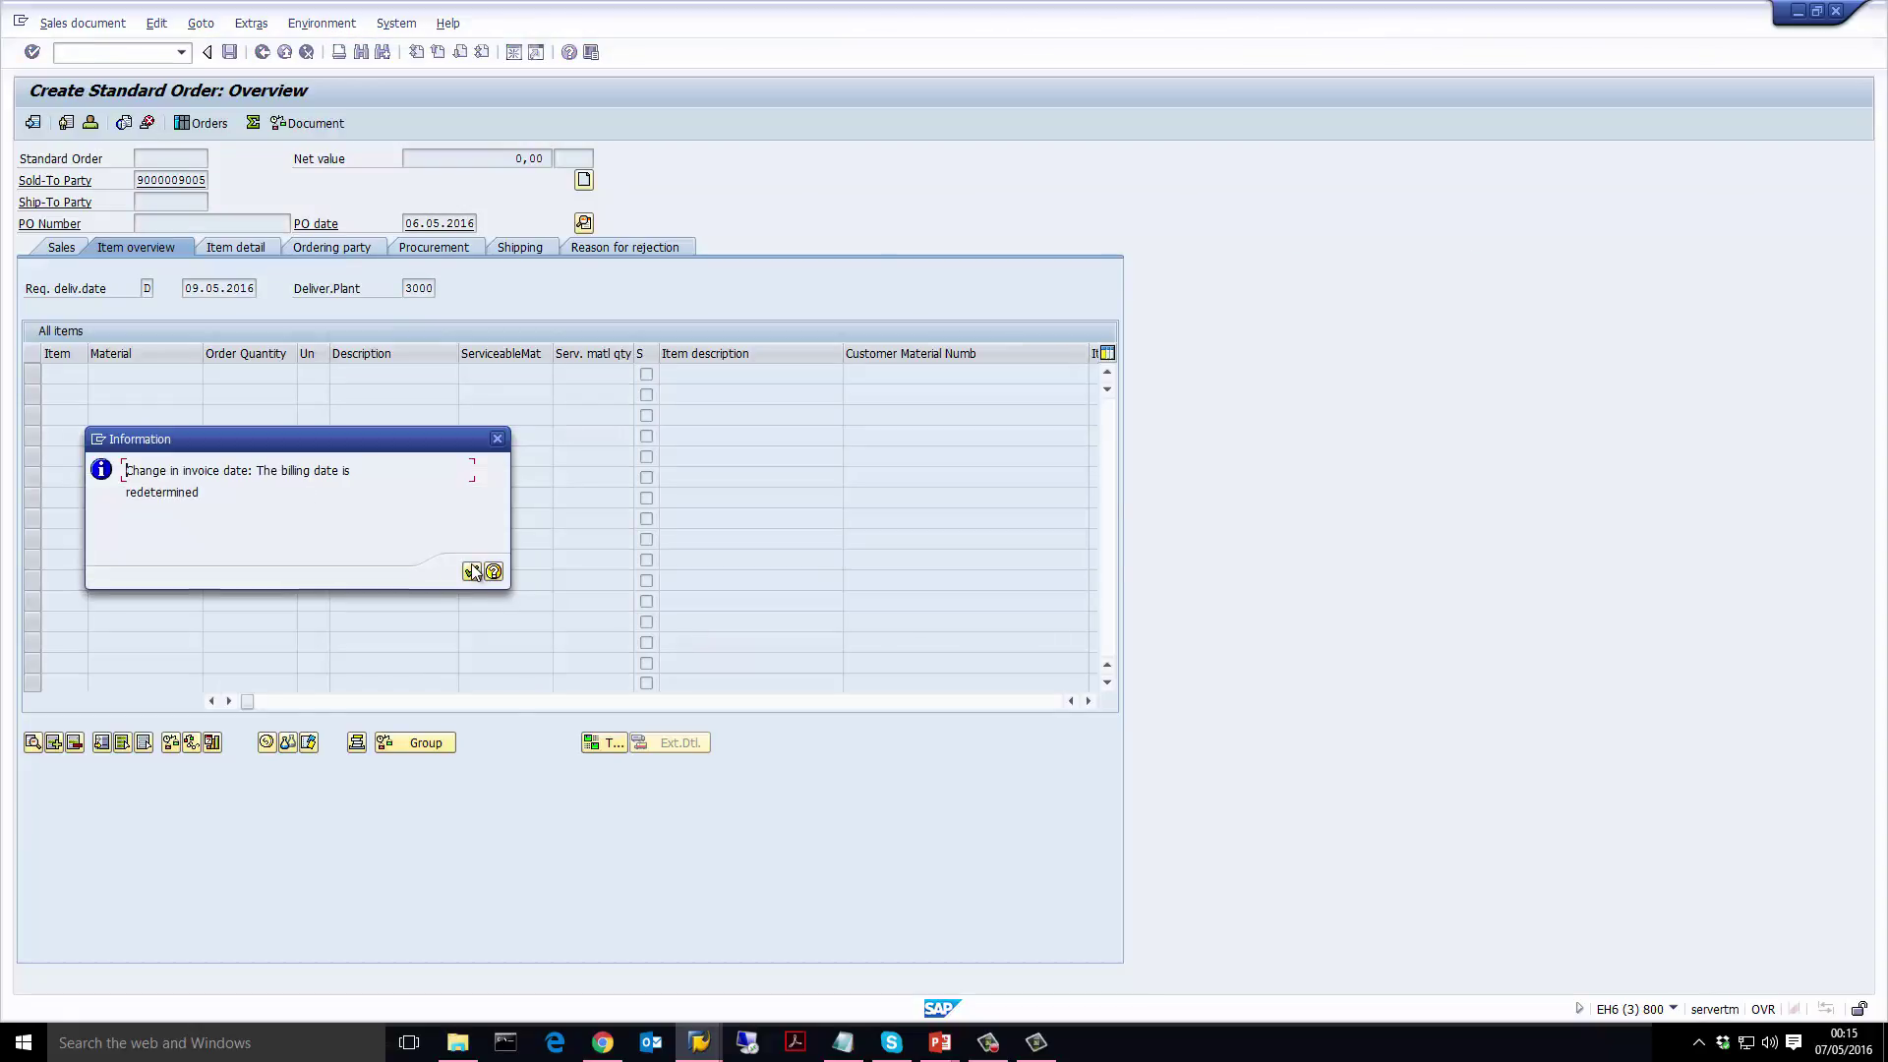
pyautogui.press('Return')
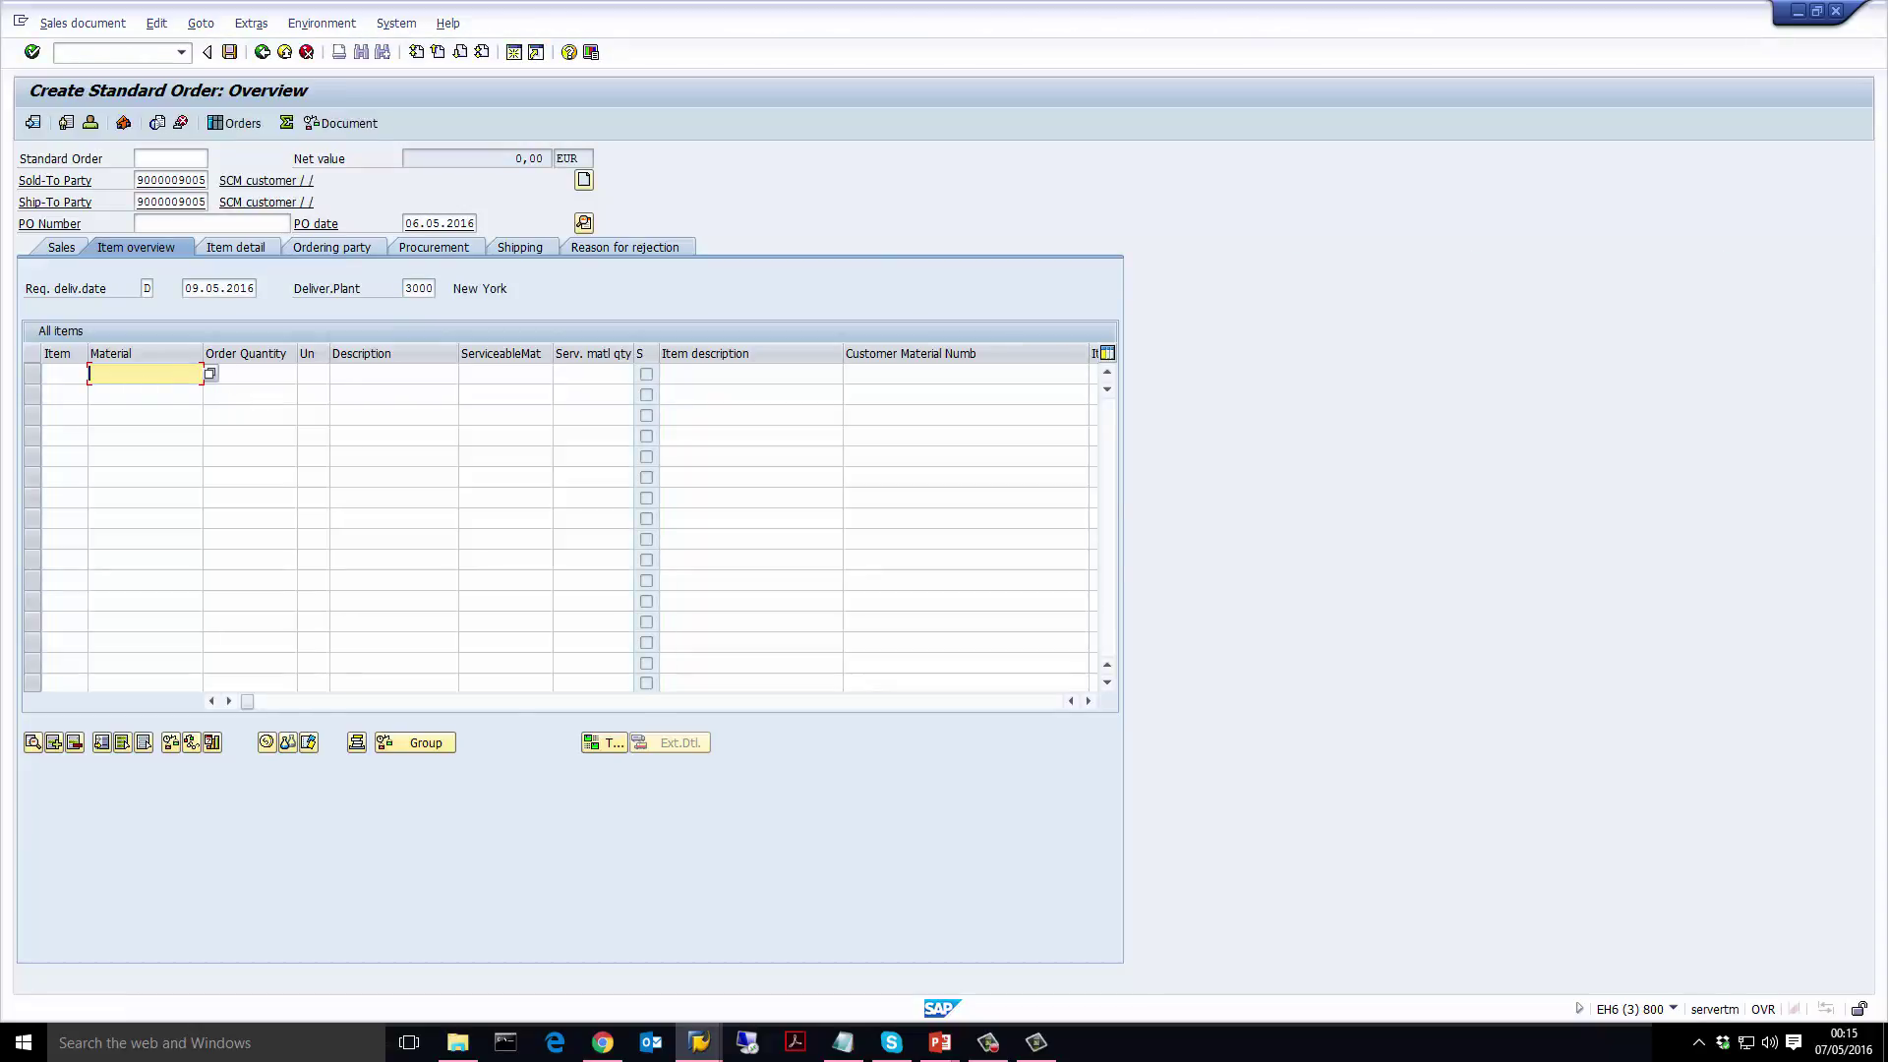
# Add item 10 with material 3096 at 10 PC
pyautogui.hotkey('alt', 'Tab')
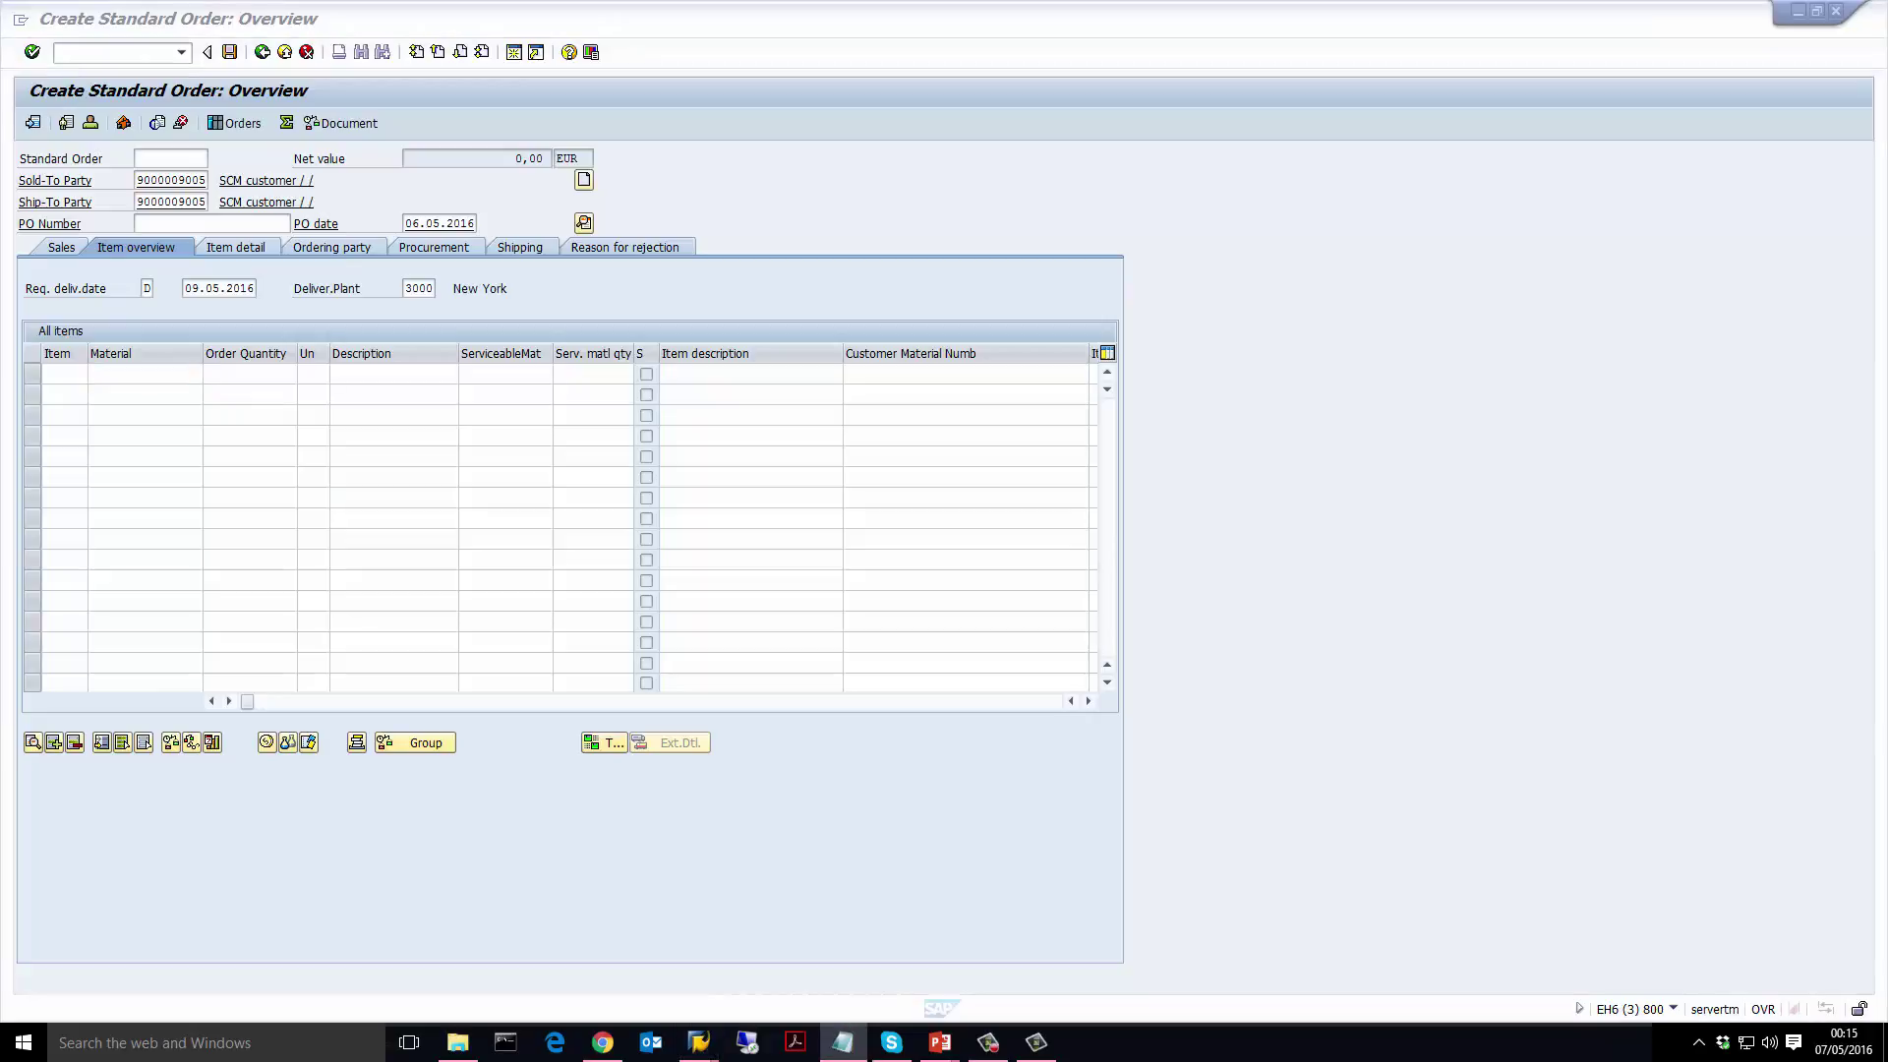
pyautogui.hotkey('alt', 'Tab')
pyautogui.write('3096')
pyautogui.press('Tab')
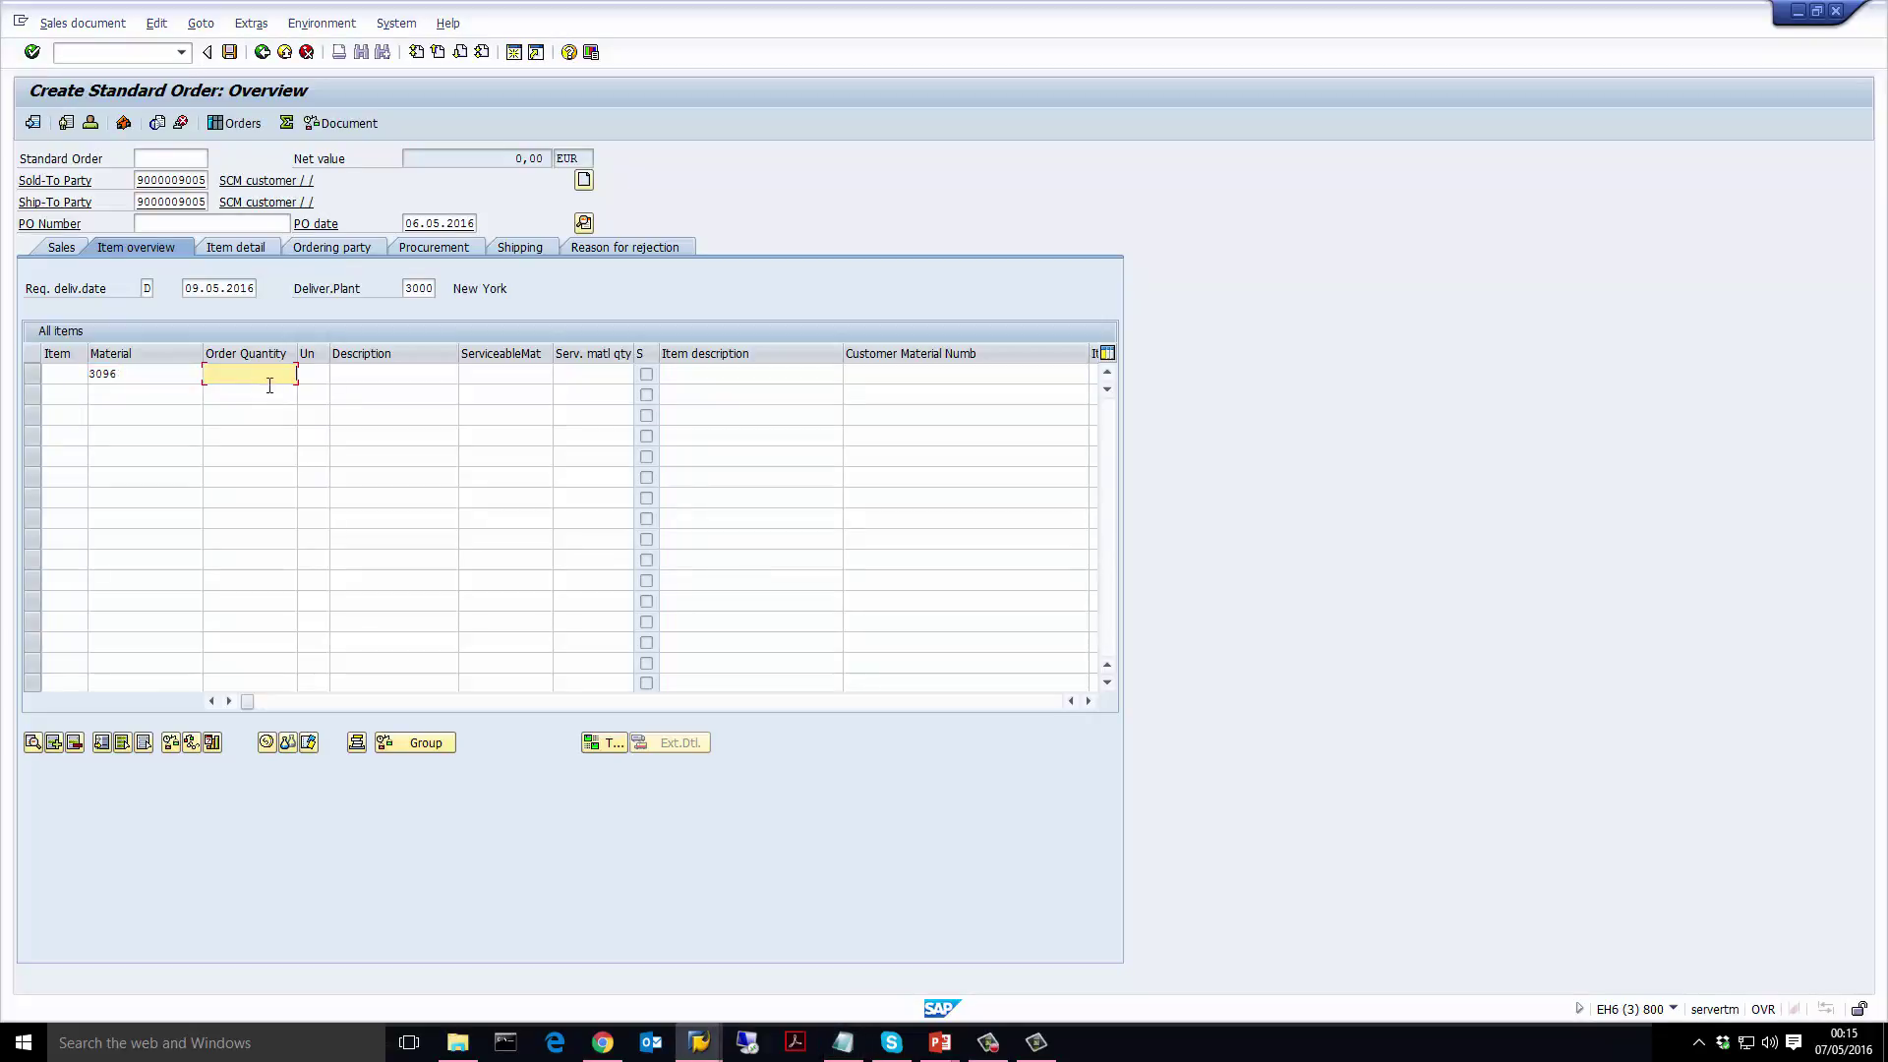
pyautogui.press('Return')
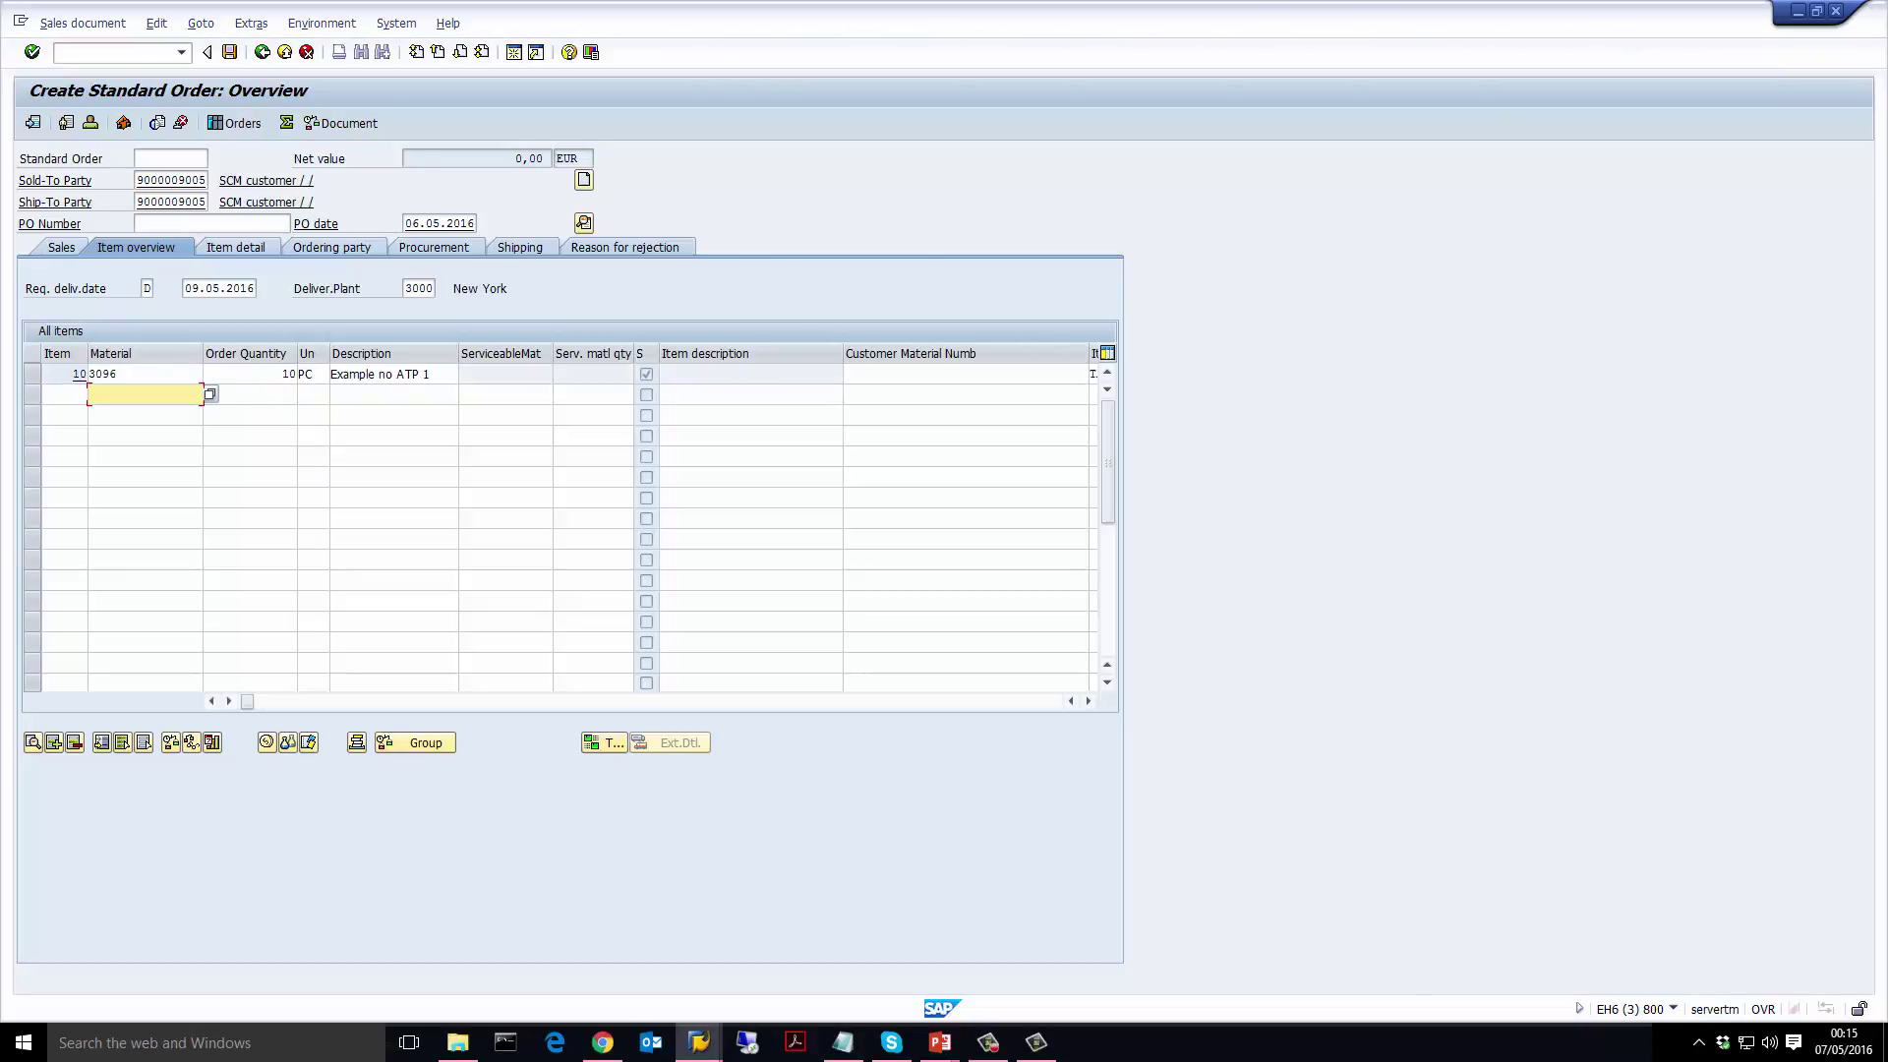
# Add item 20 with material 3098 at 10 PC, continue past availability control, and open its details
pyautogui.hotkey('alt', 'Tab')
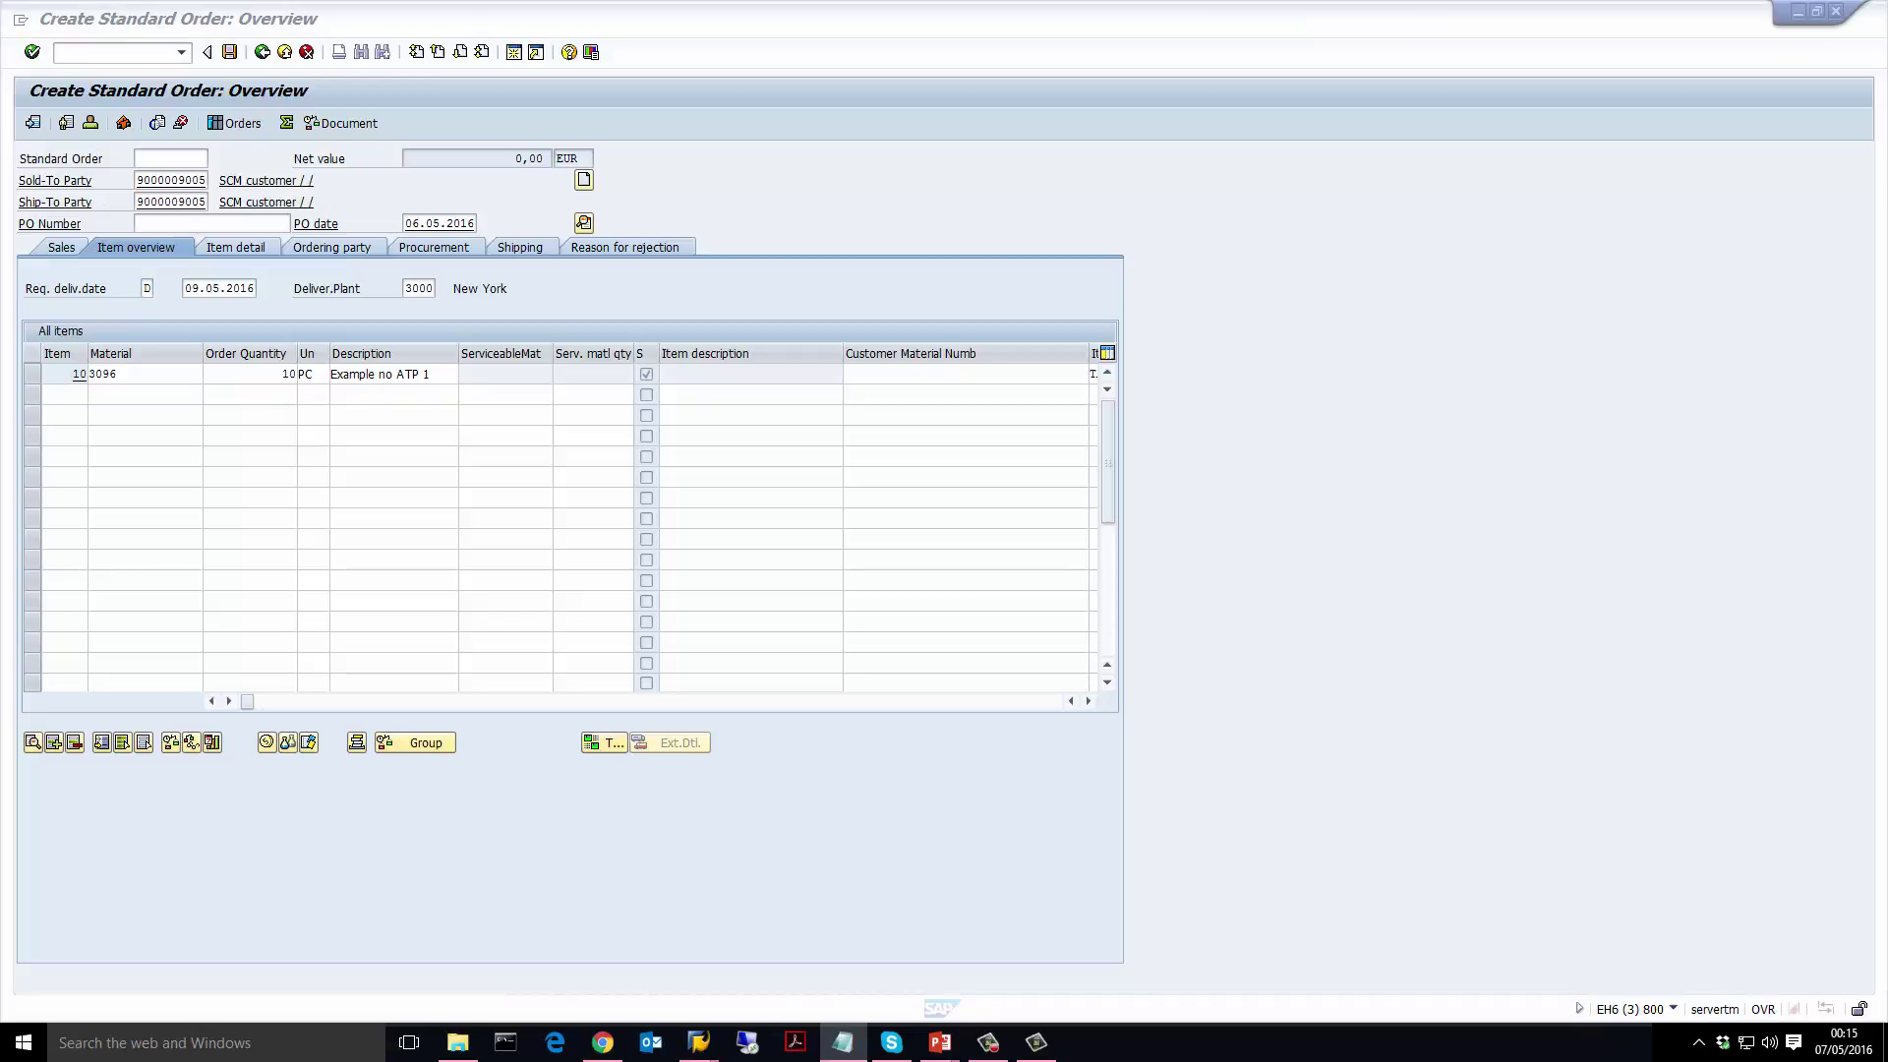
pyautogui.hotkey('alt', 'Tab')
pyautogui.write('3098')
pyautogui.click(248, 393)
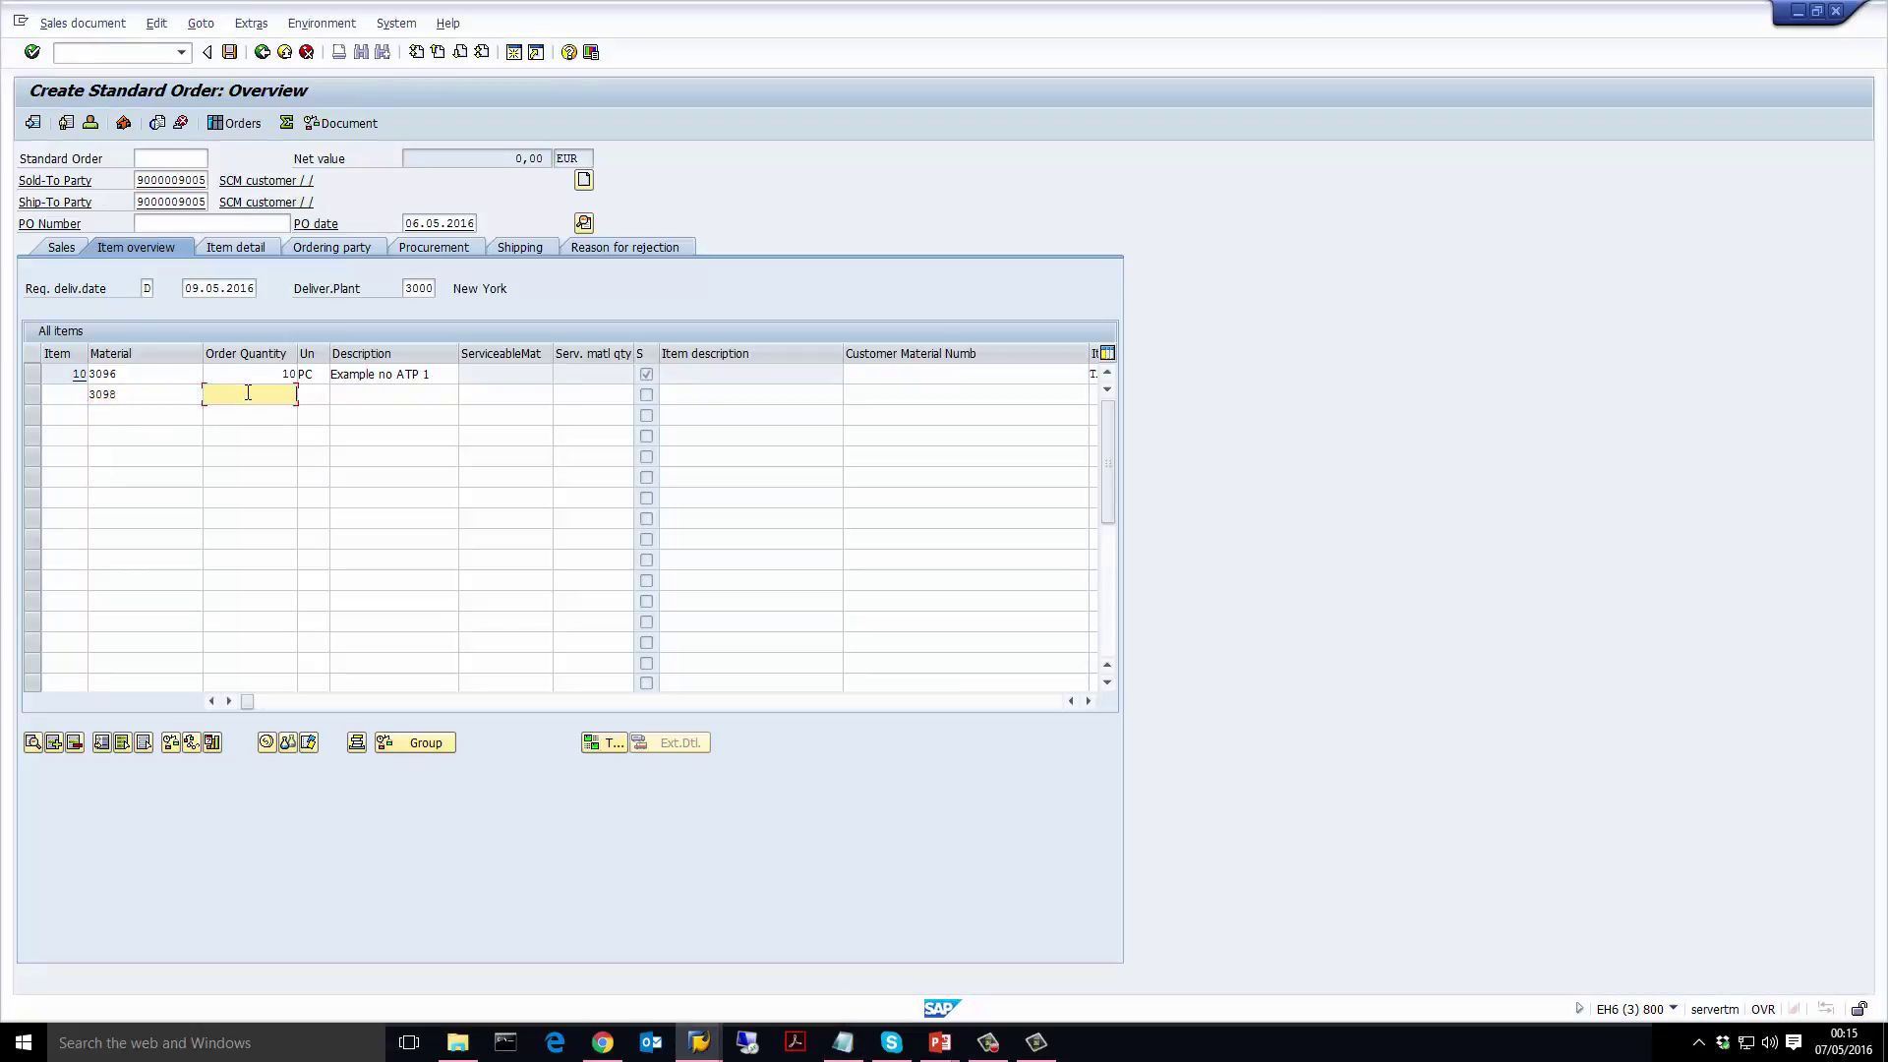
pyautogui.write('10')
pyautogui.press('Return')
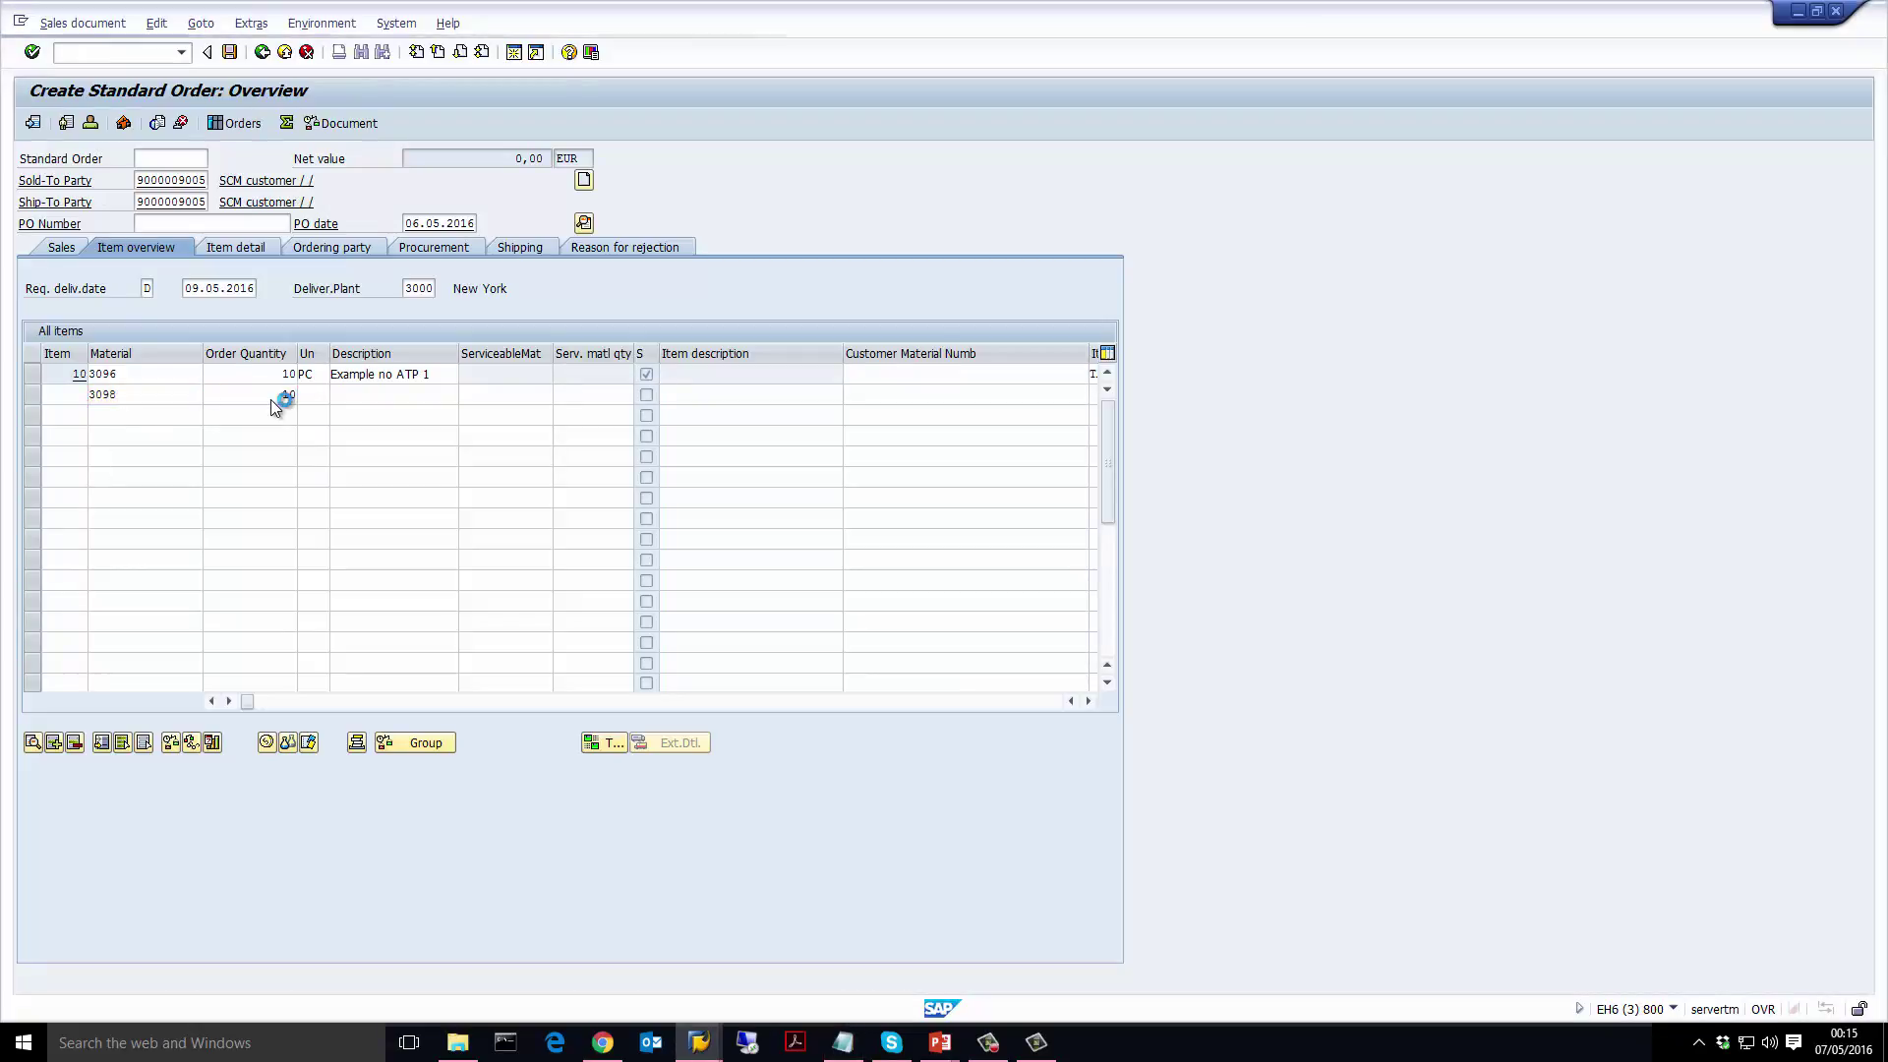
pyautogui.rightClick(272, 401)
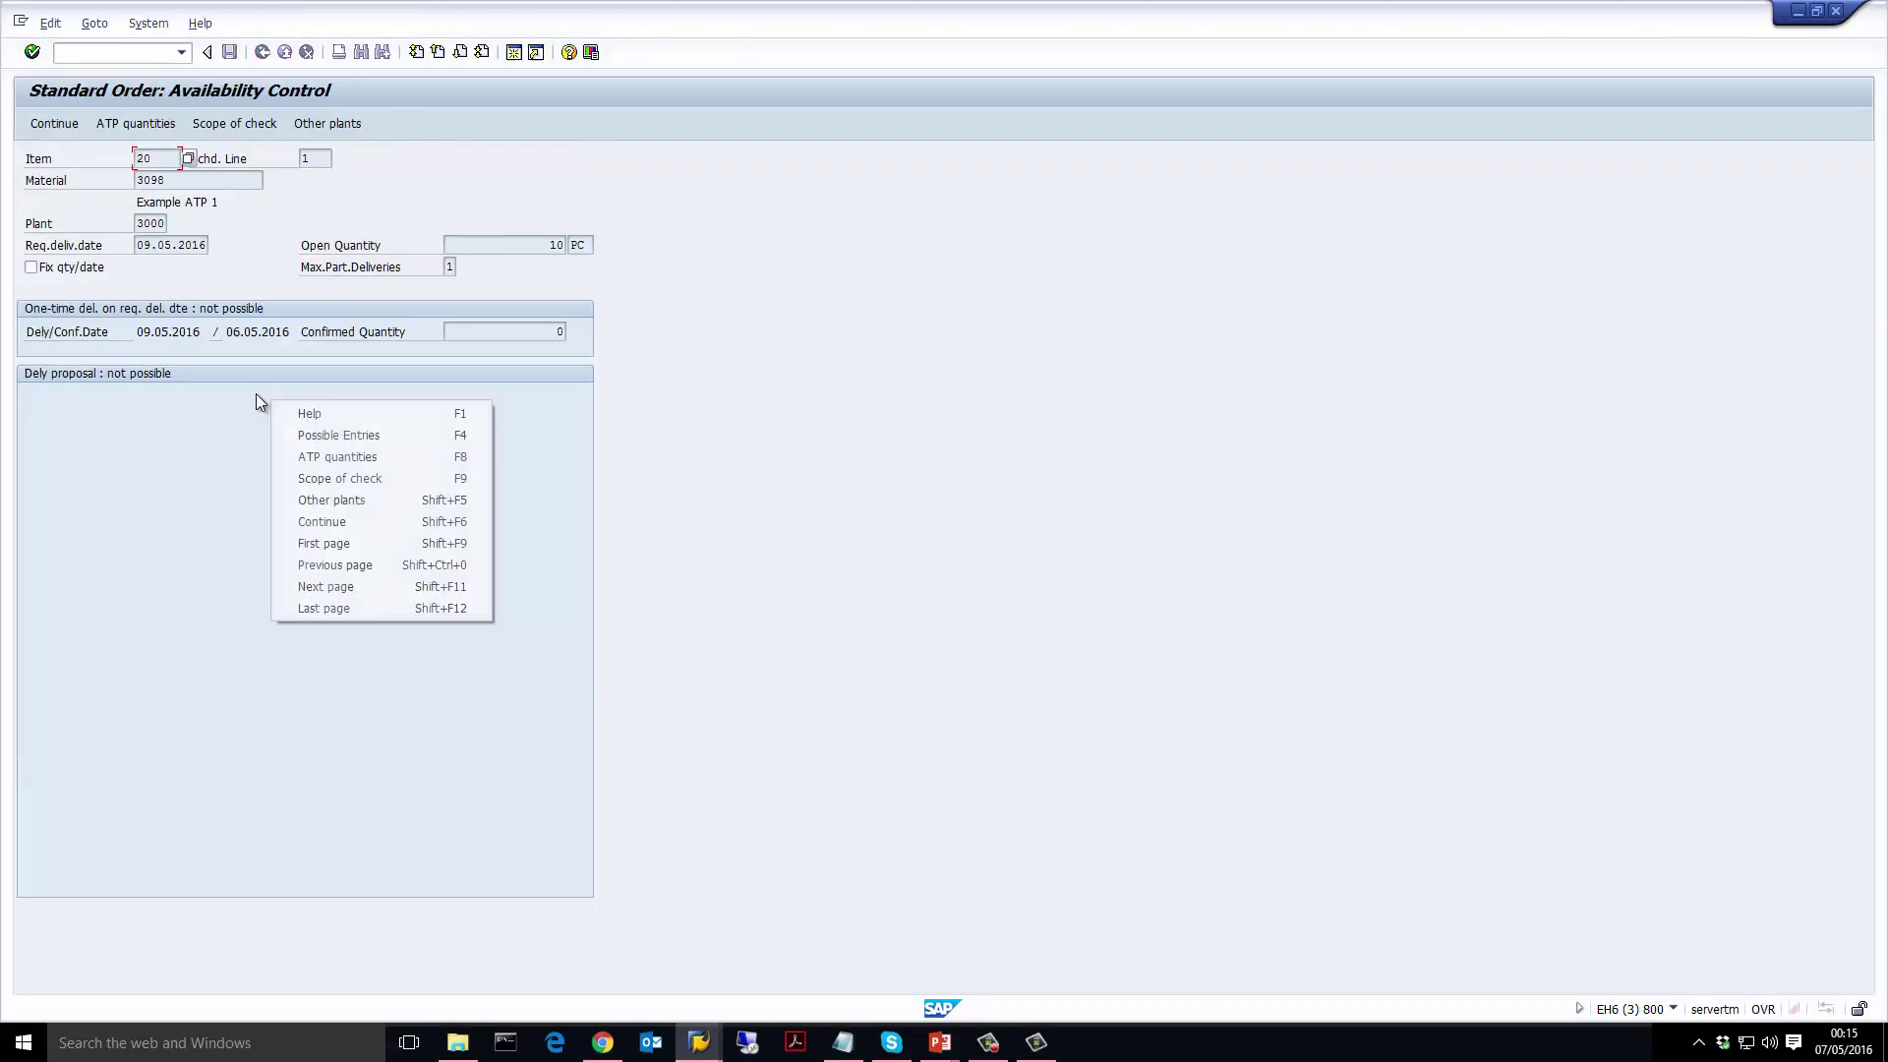
pyautogui.click(67, 130)
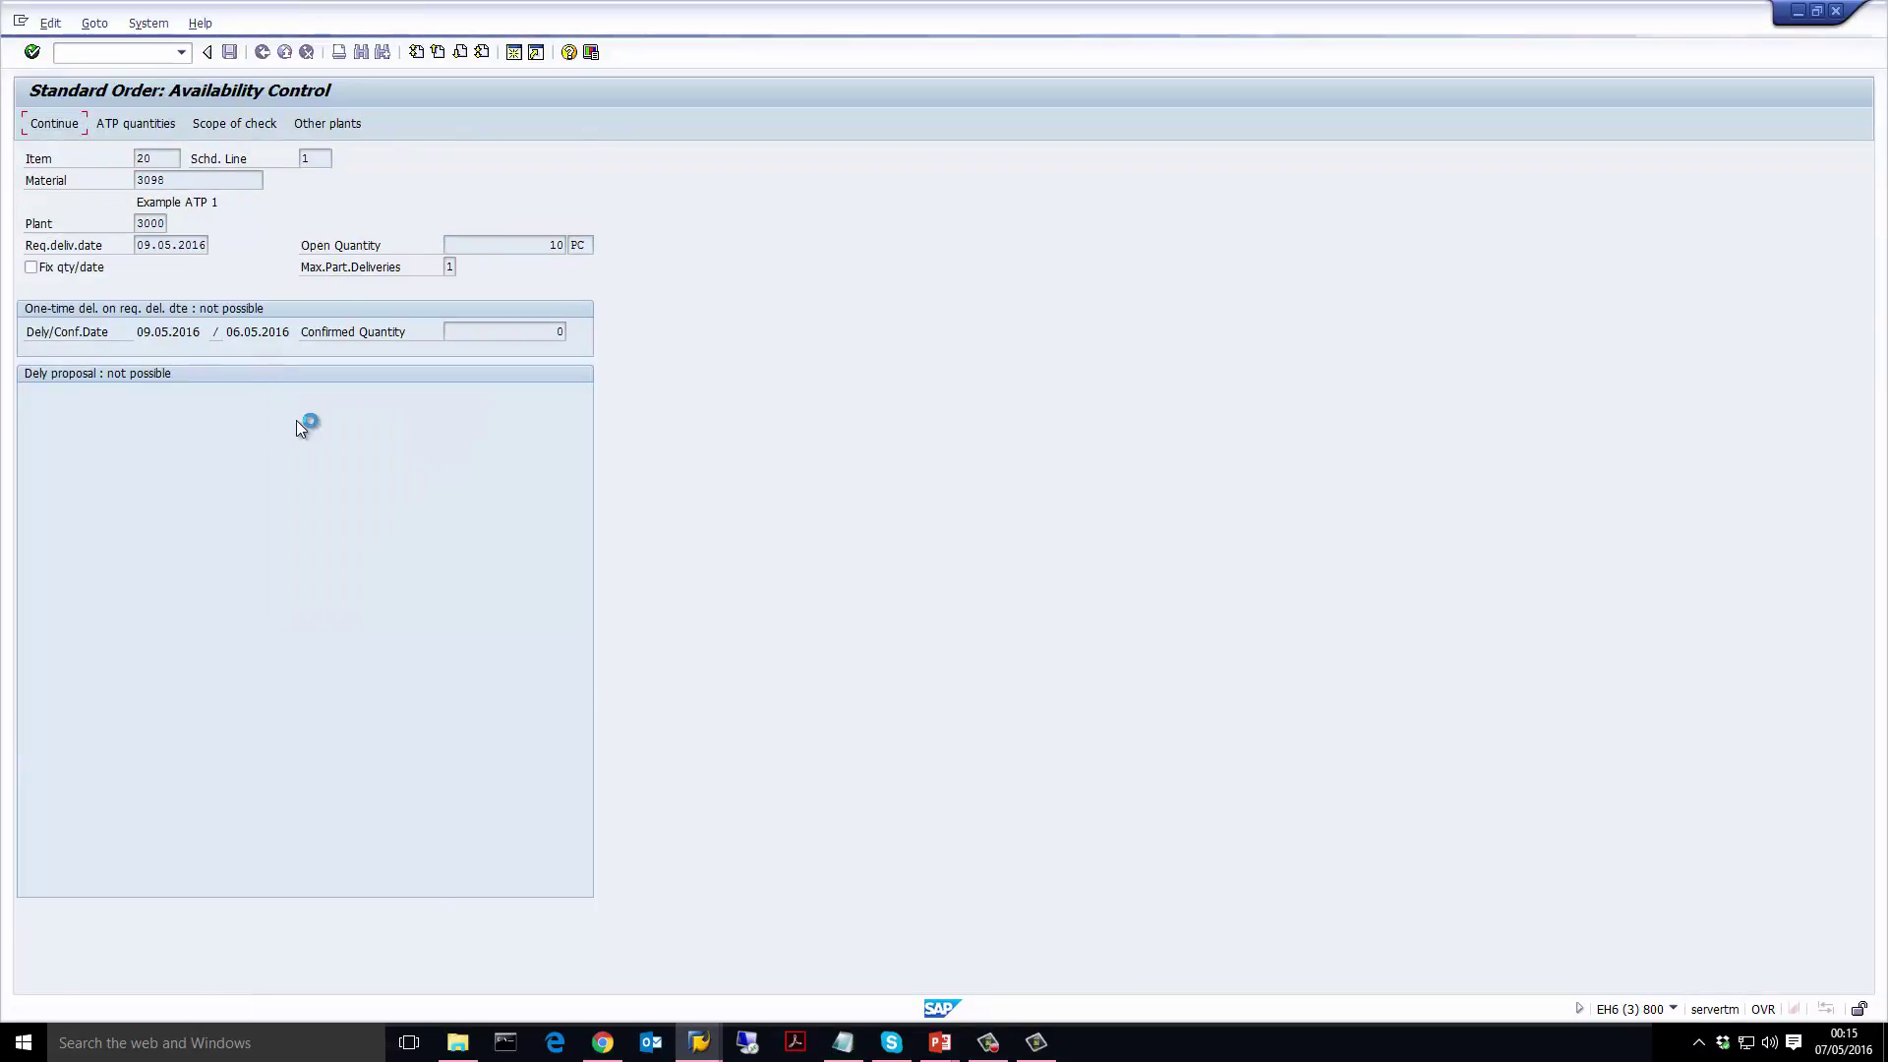
pyautogui.doubleClick(263, 396)
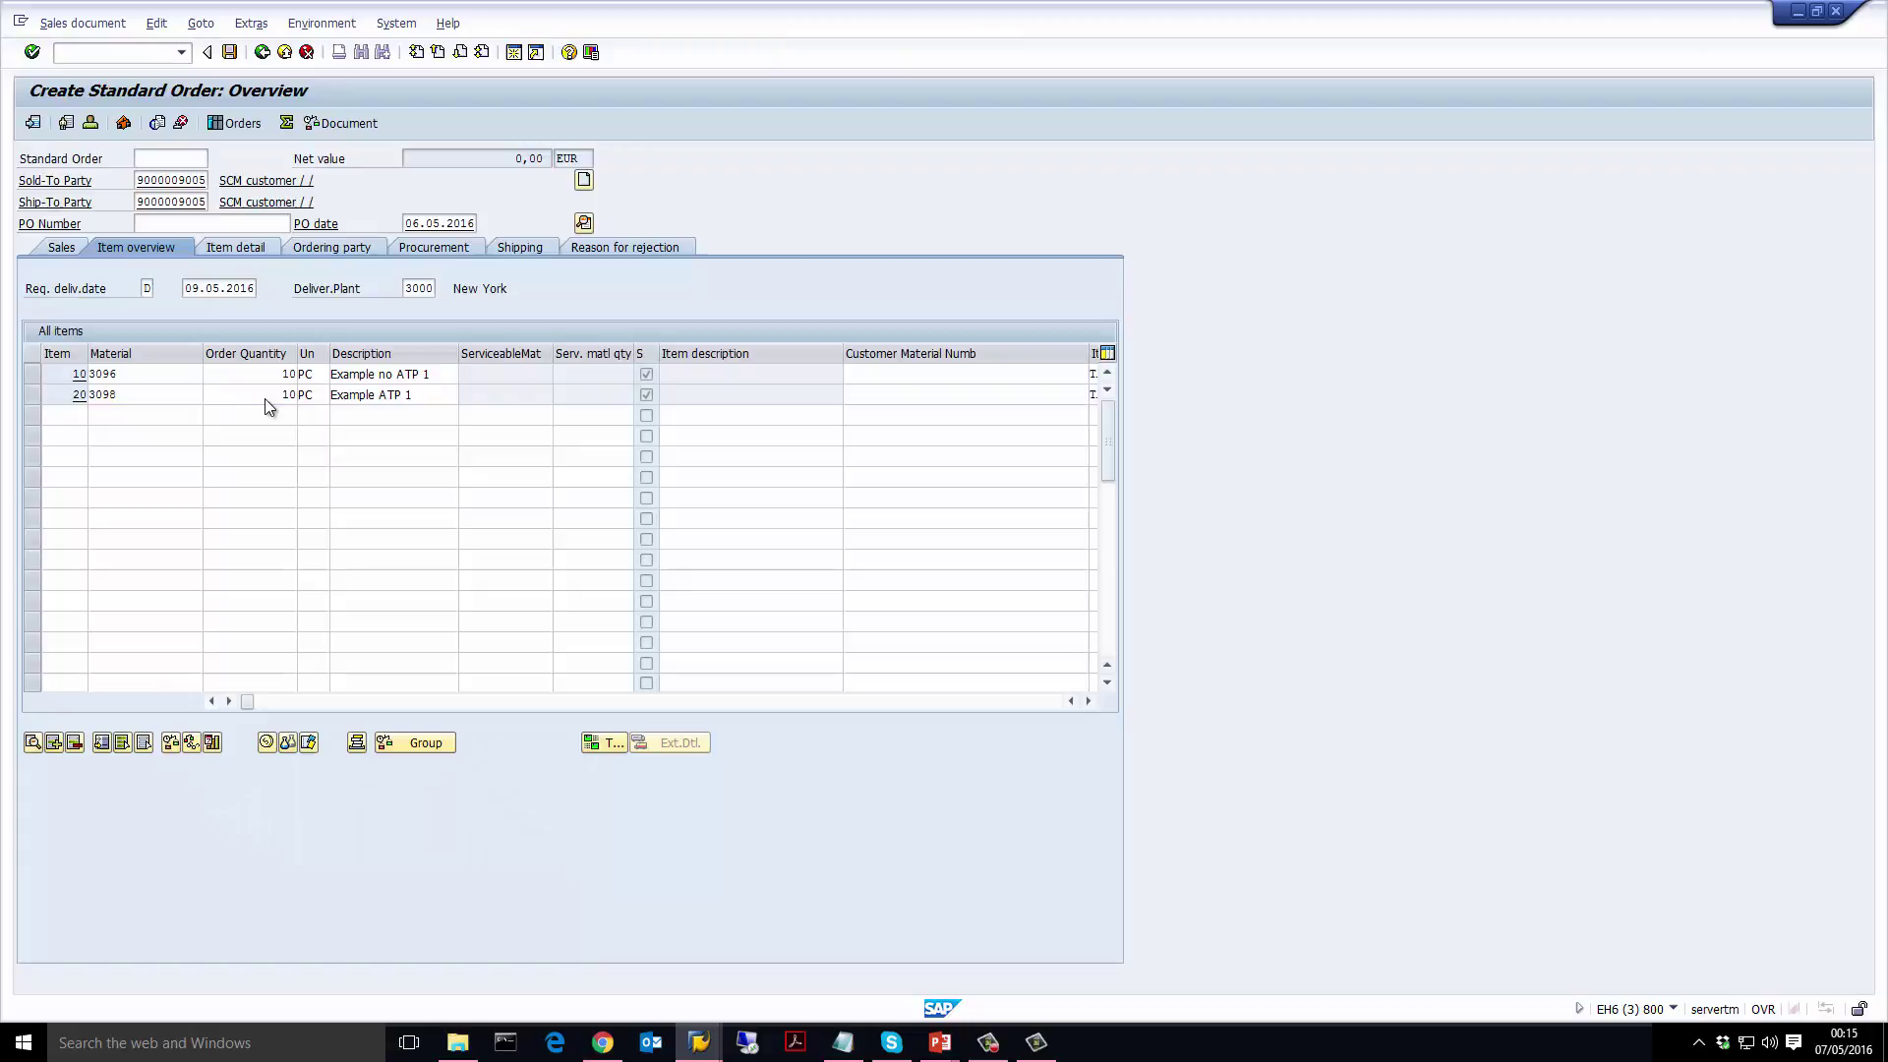
# Enter schedule line category CN on item 20's schedule lines and return to the order overview
pyautogui.click(853, 204)
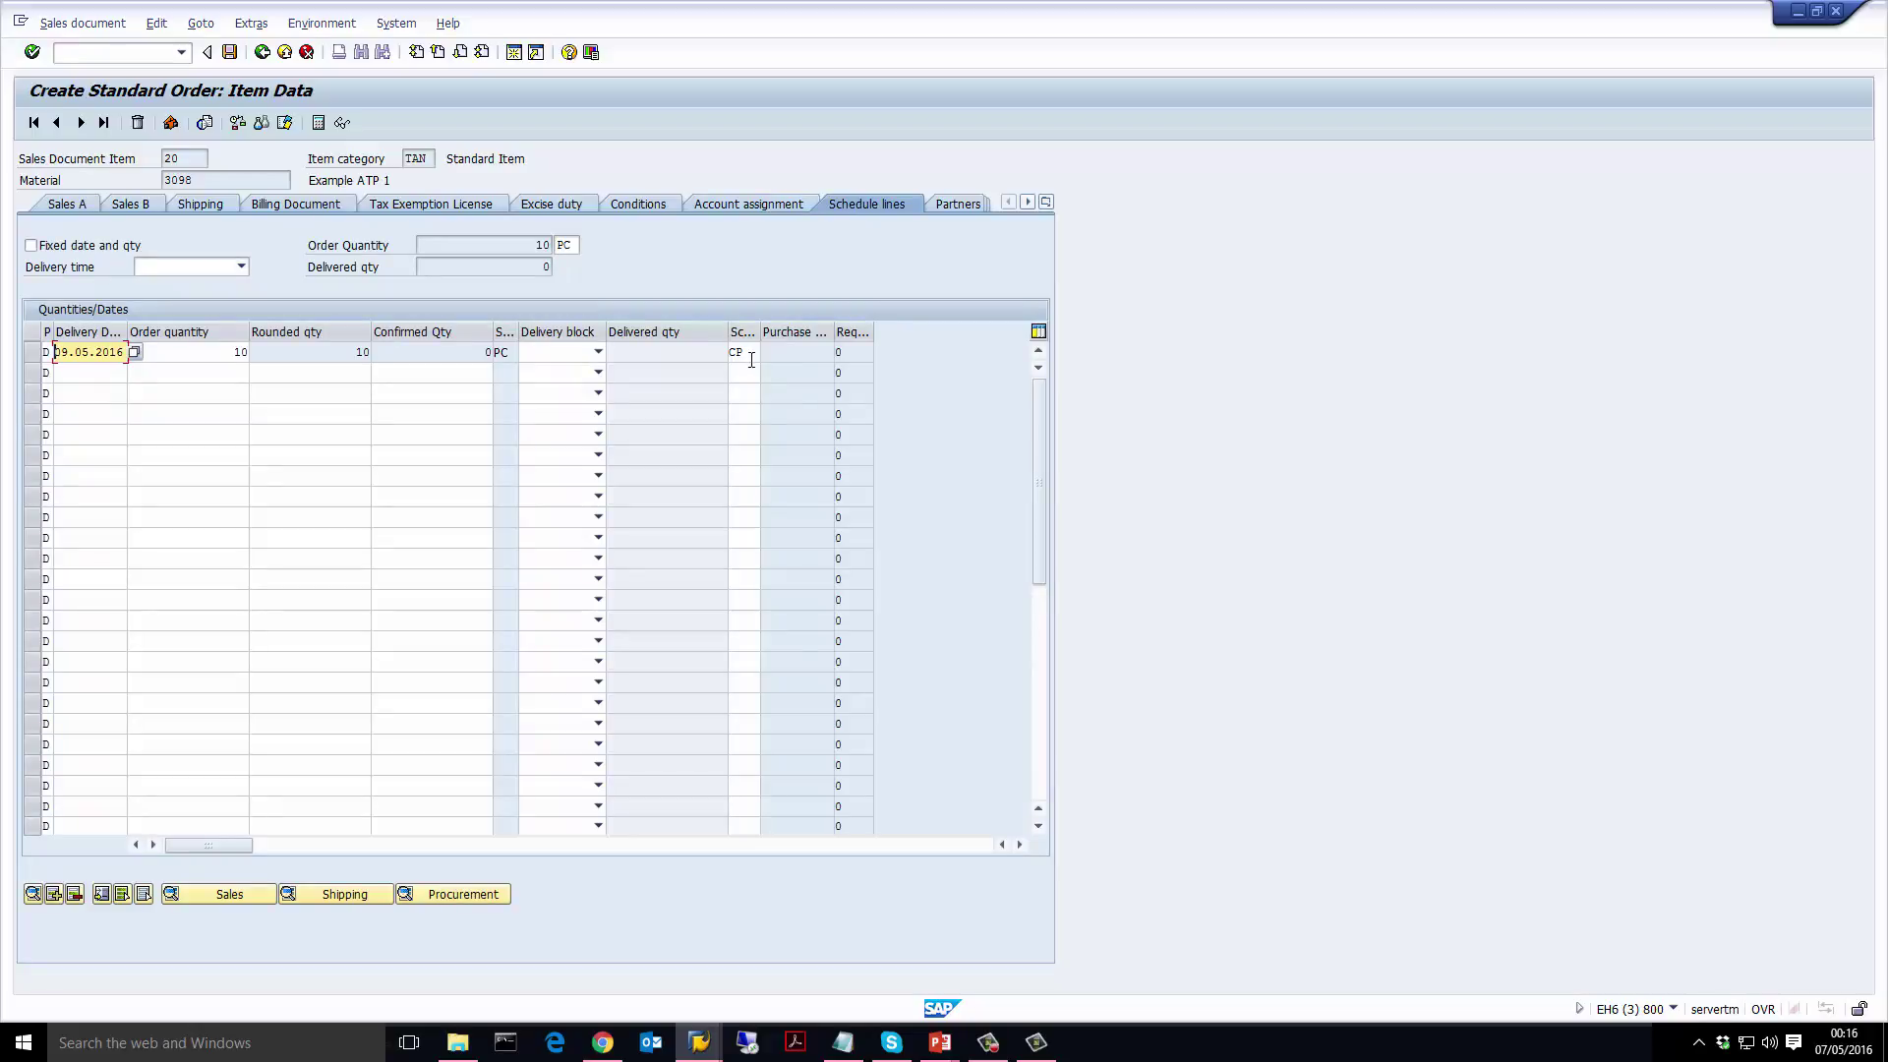
pyautogui.click(751, 360)
pyautogui.write('CN')
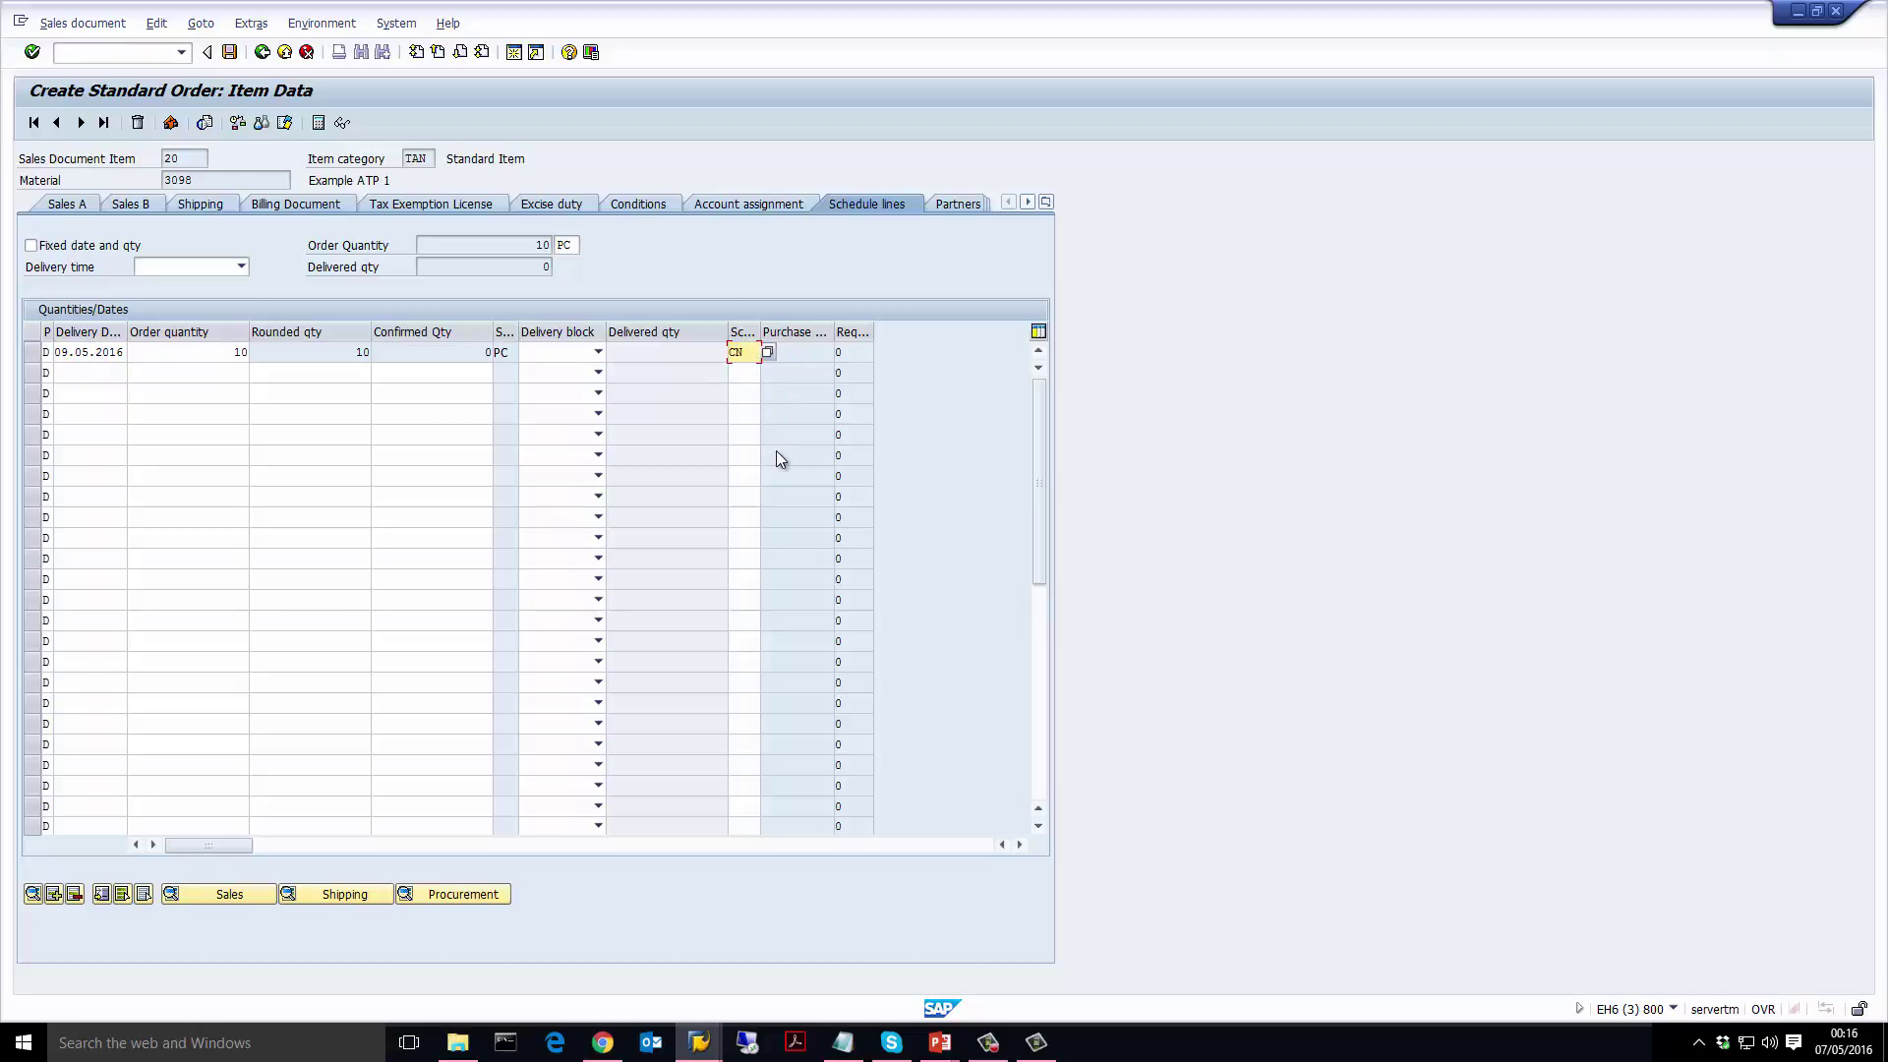
pyautogui.press('Return')
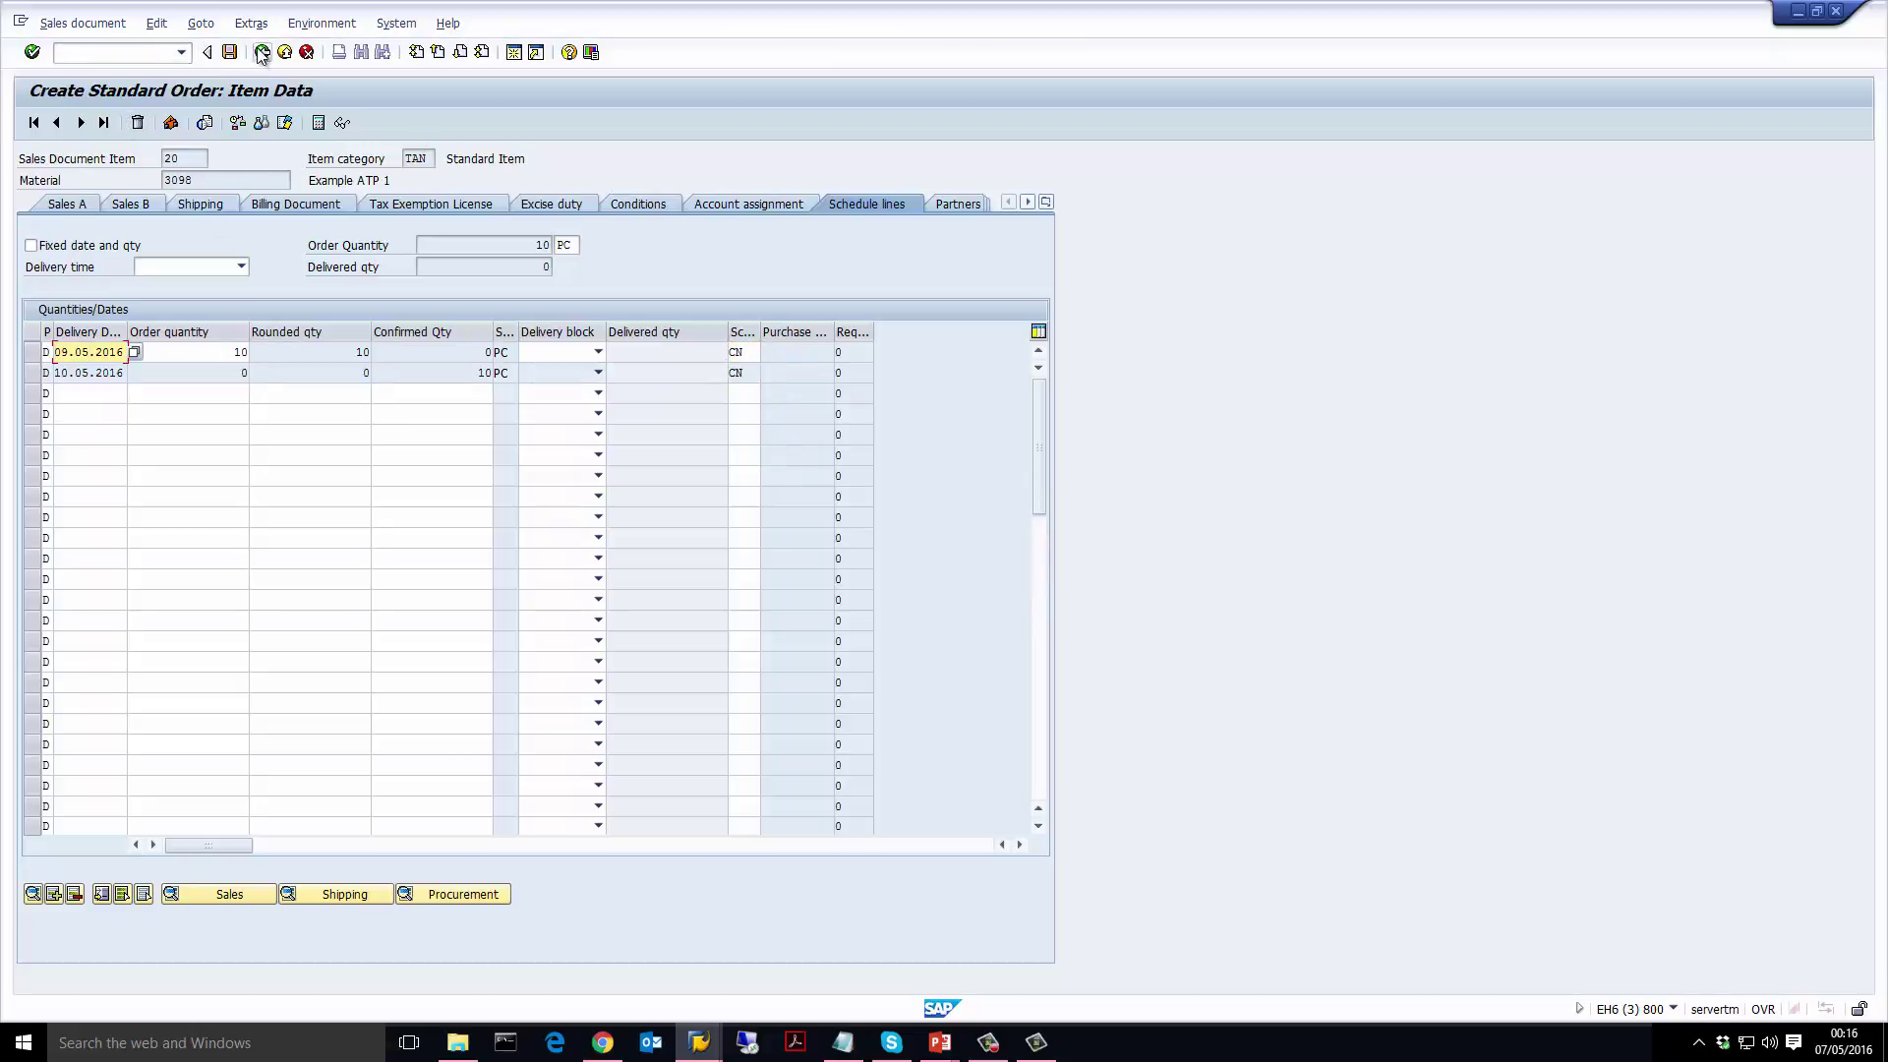
pyautogui.click(262, 52)
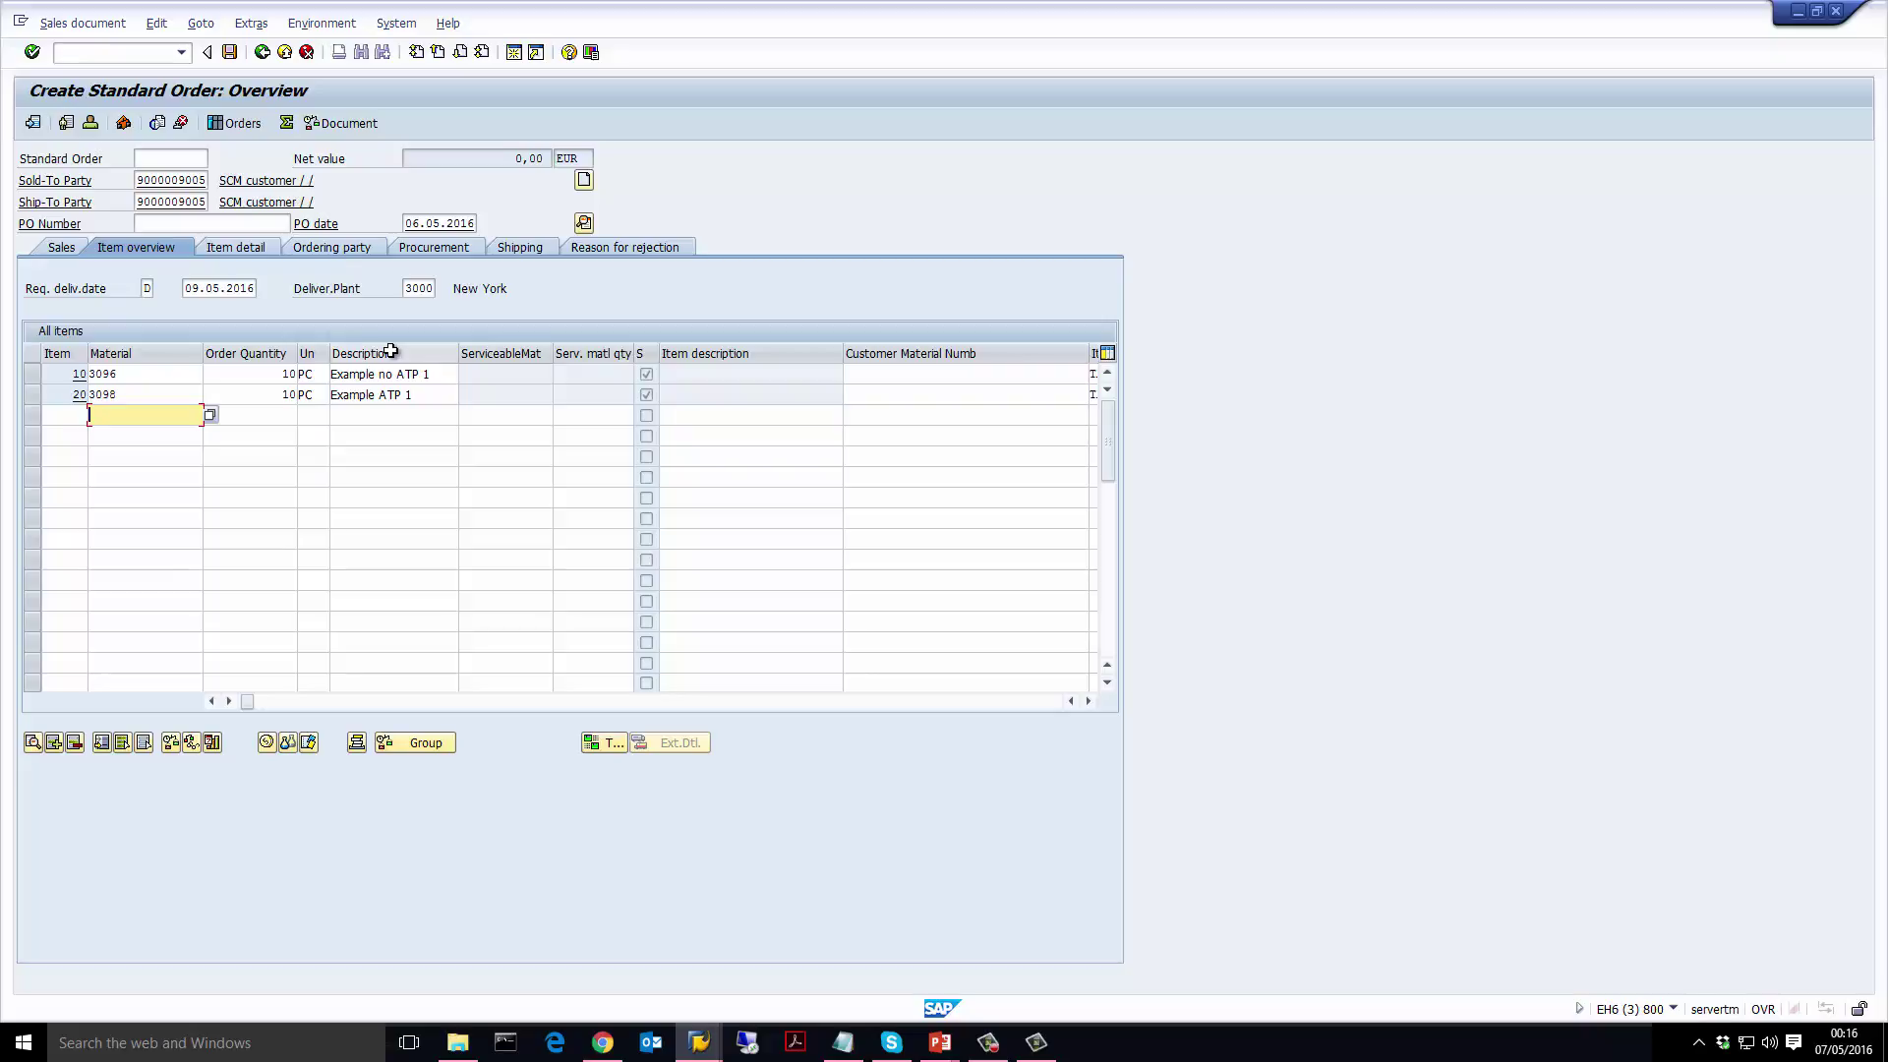
# Save the standard order and reopen it in change mode showing both items
pyautogui.click(230, 53)
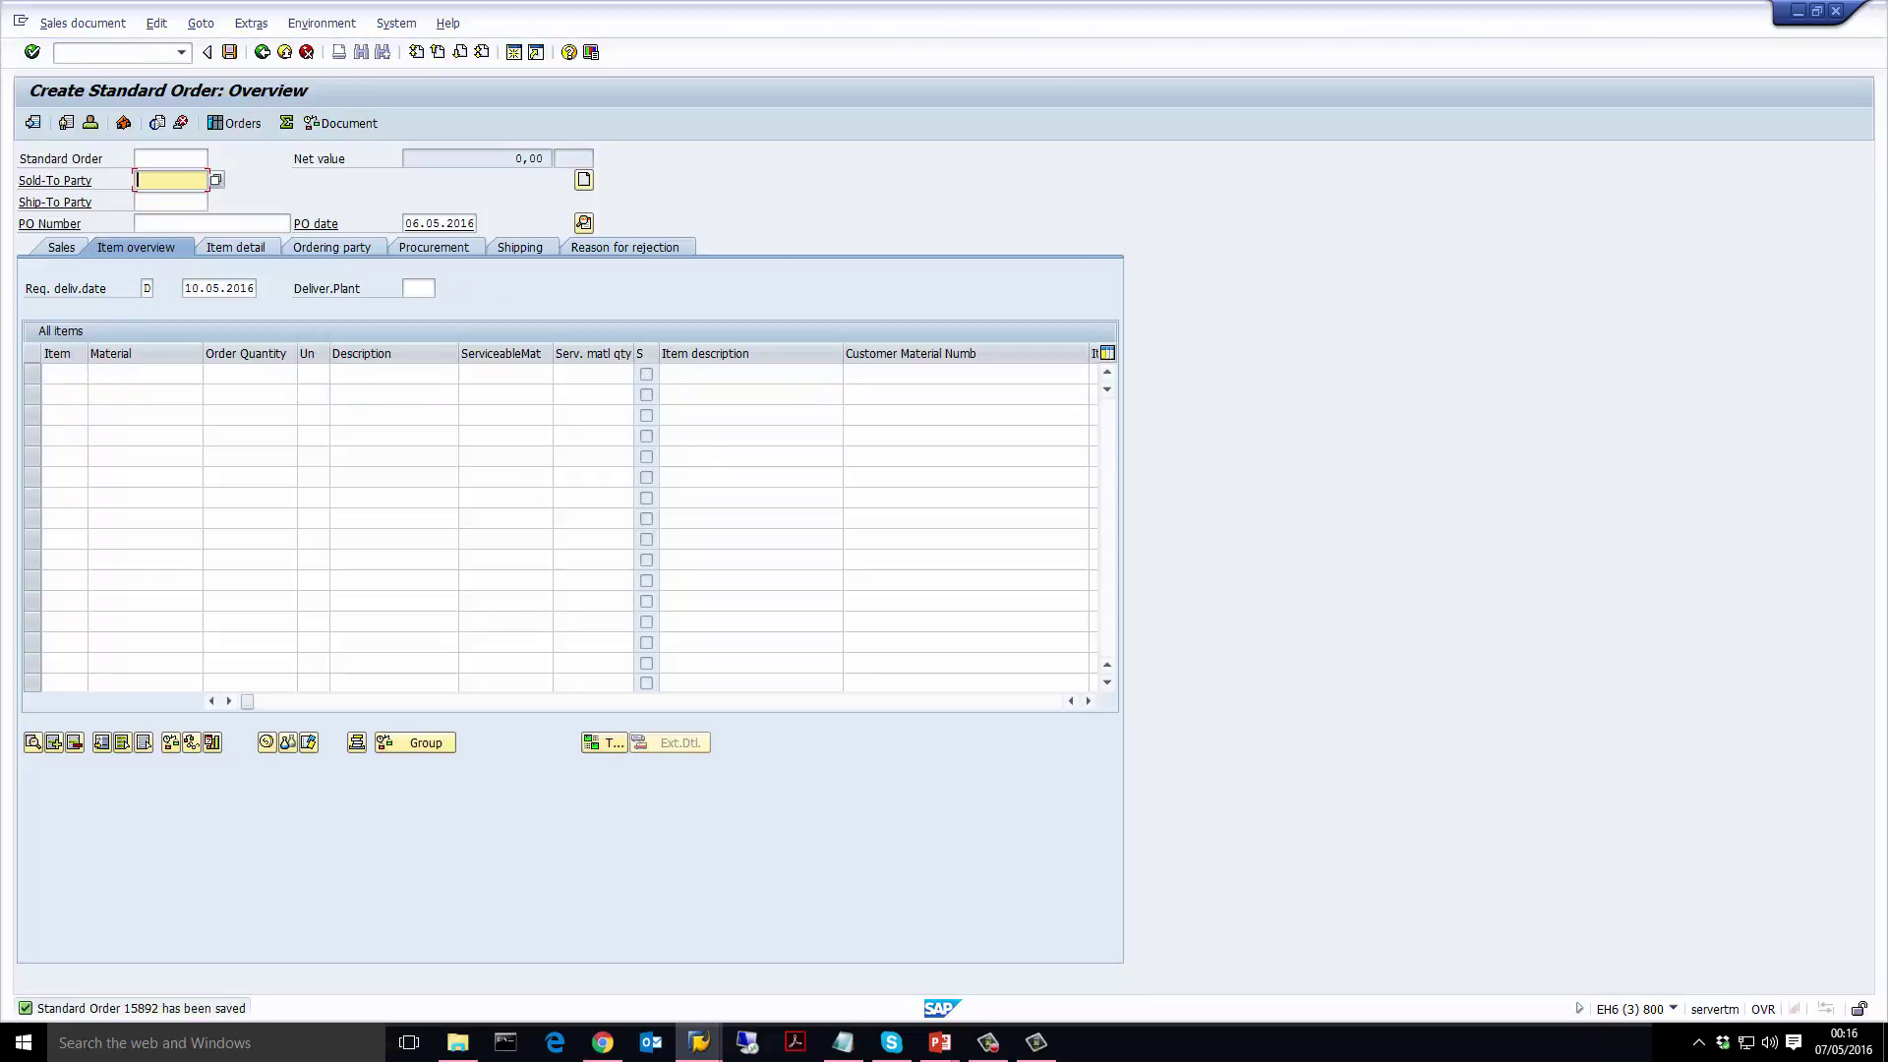
pyautogui.click(113, 22)
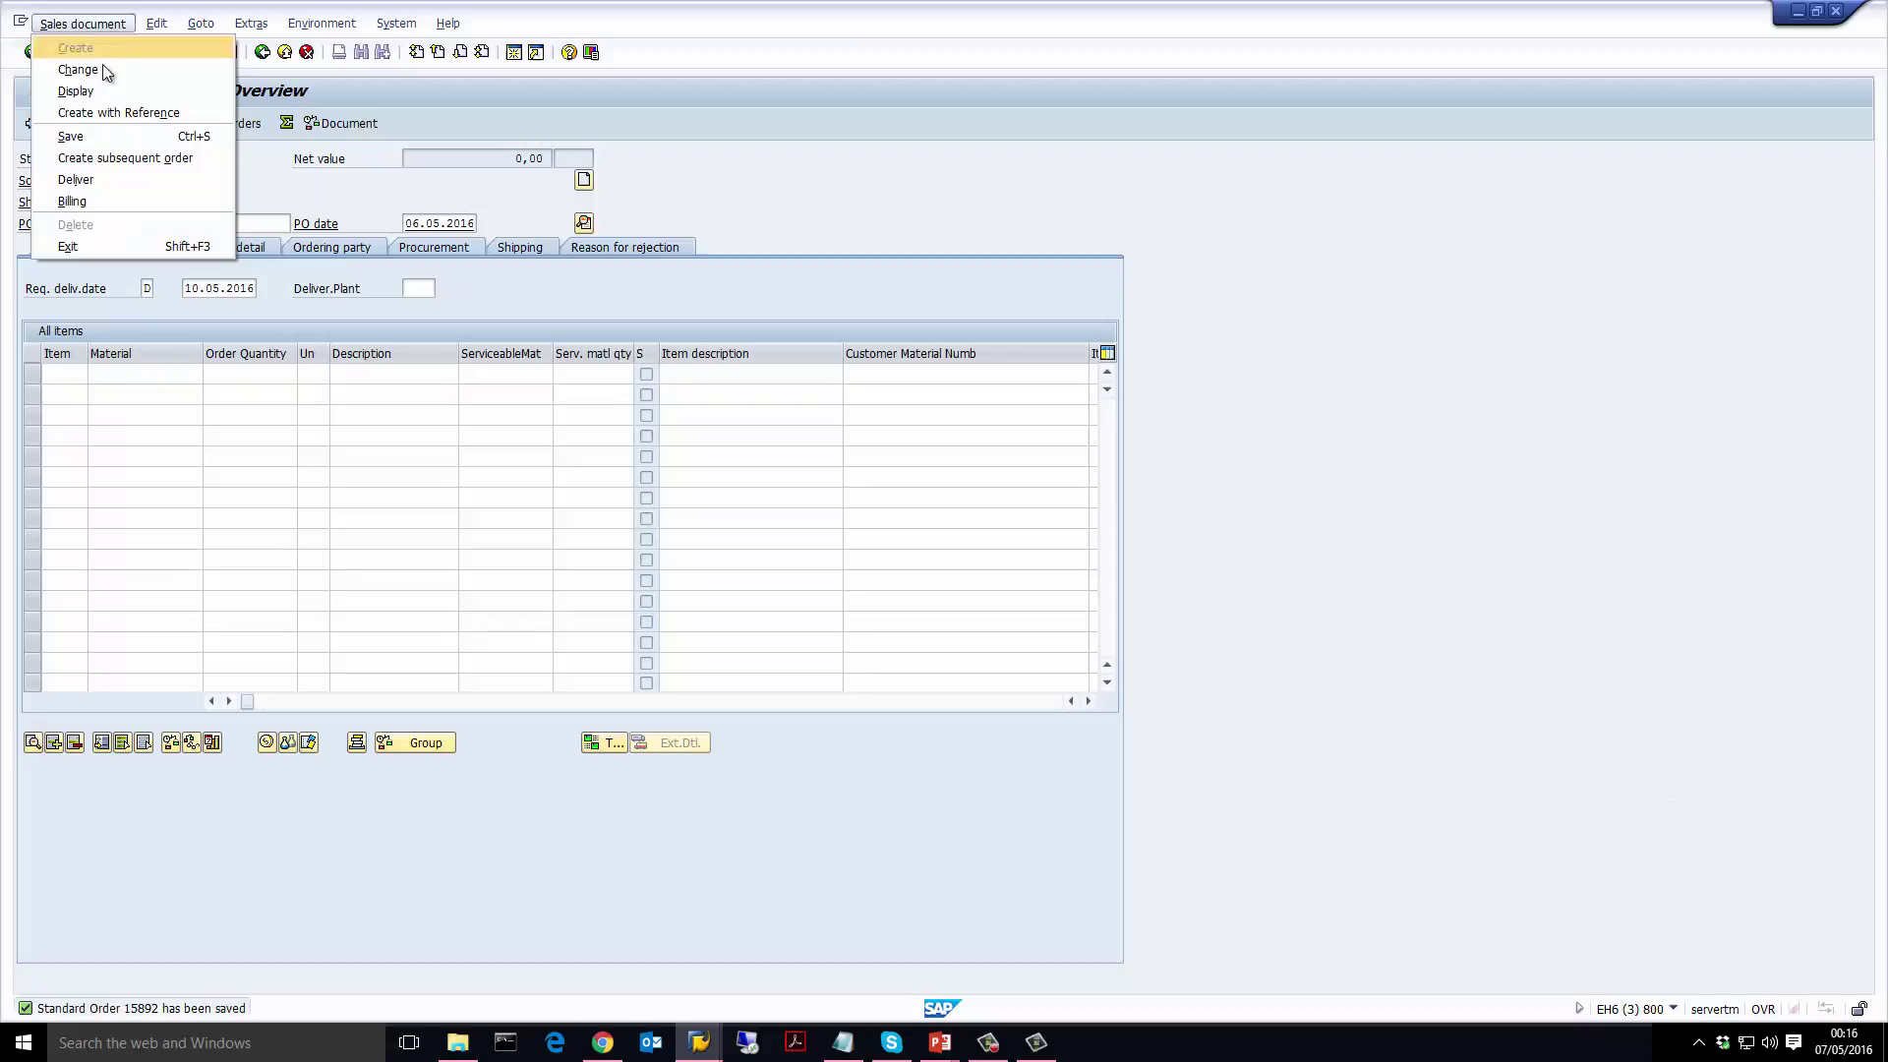
pyautogui.click(114, 77)
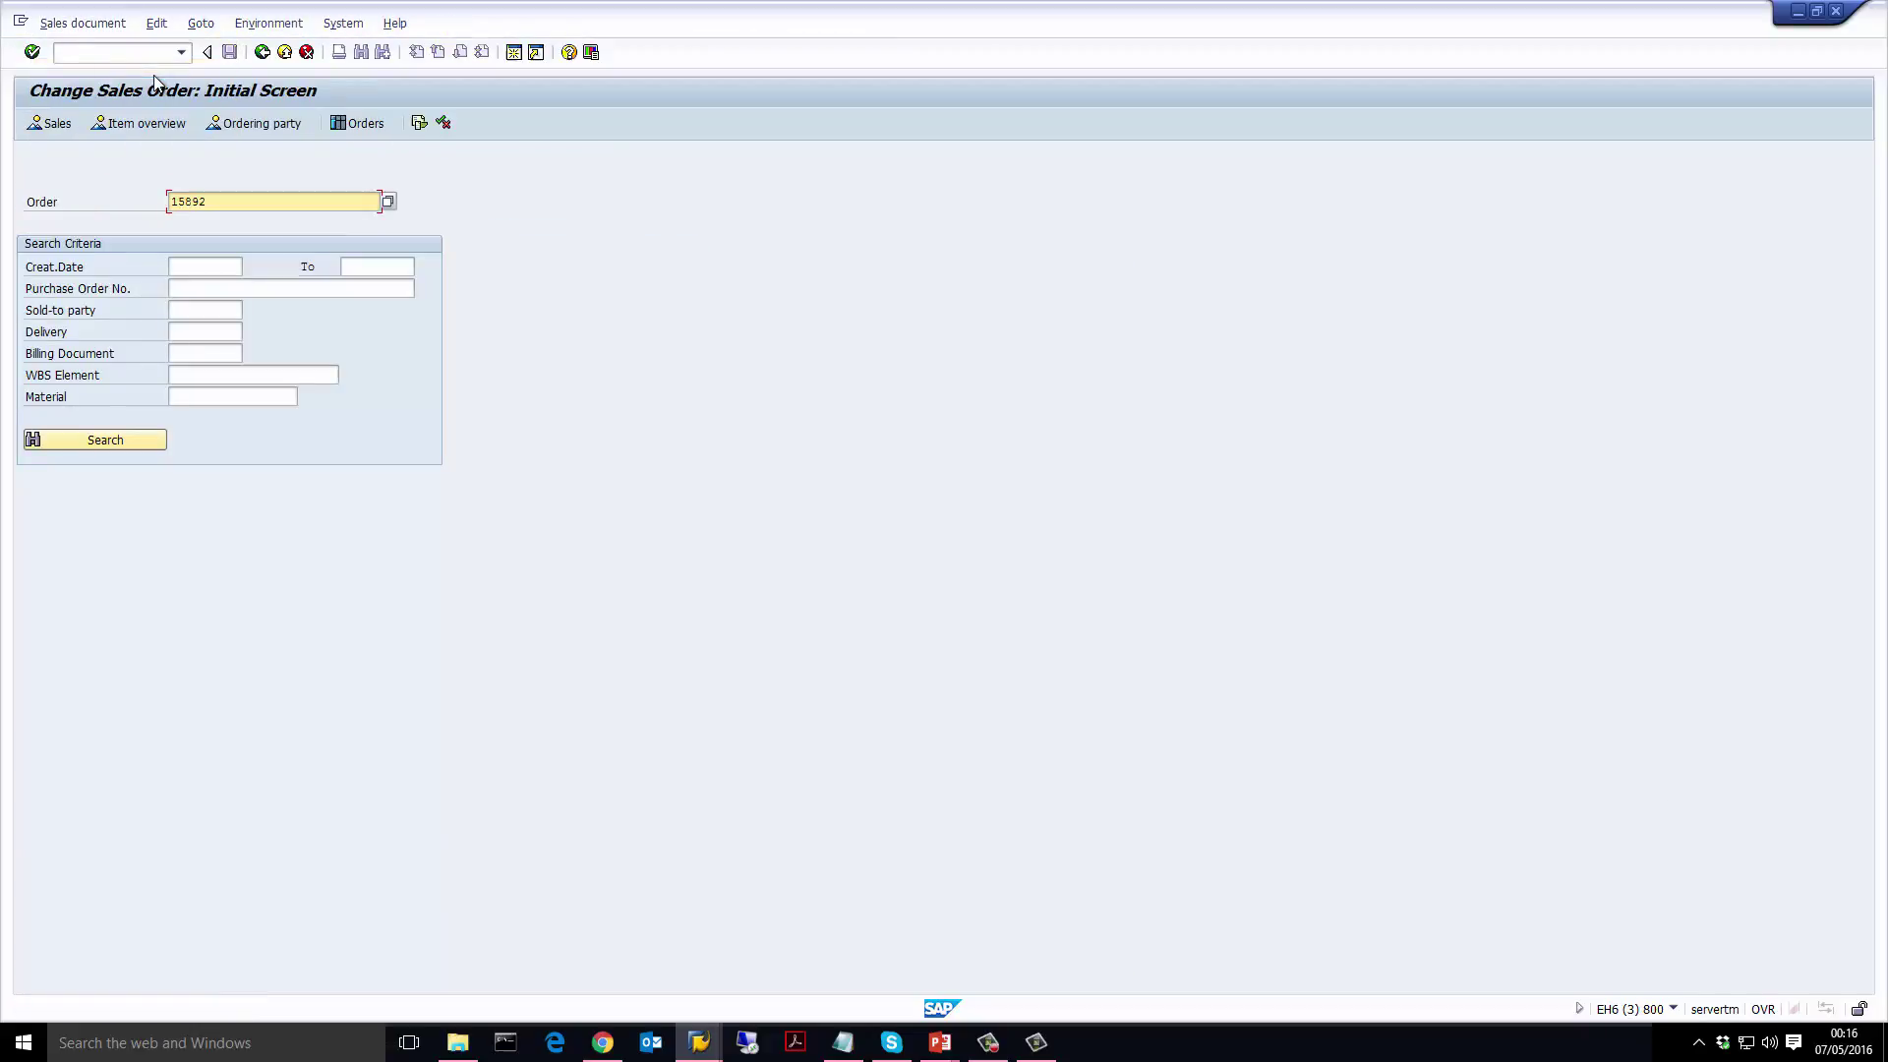
pyautogui.press('Return')
pyautogui.click(86, 28)
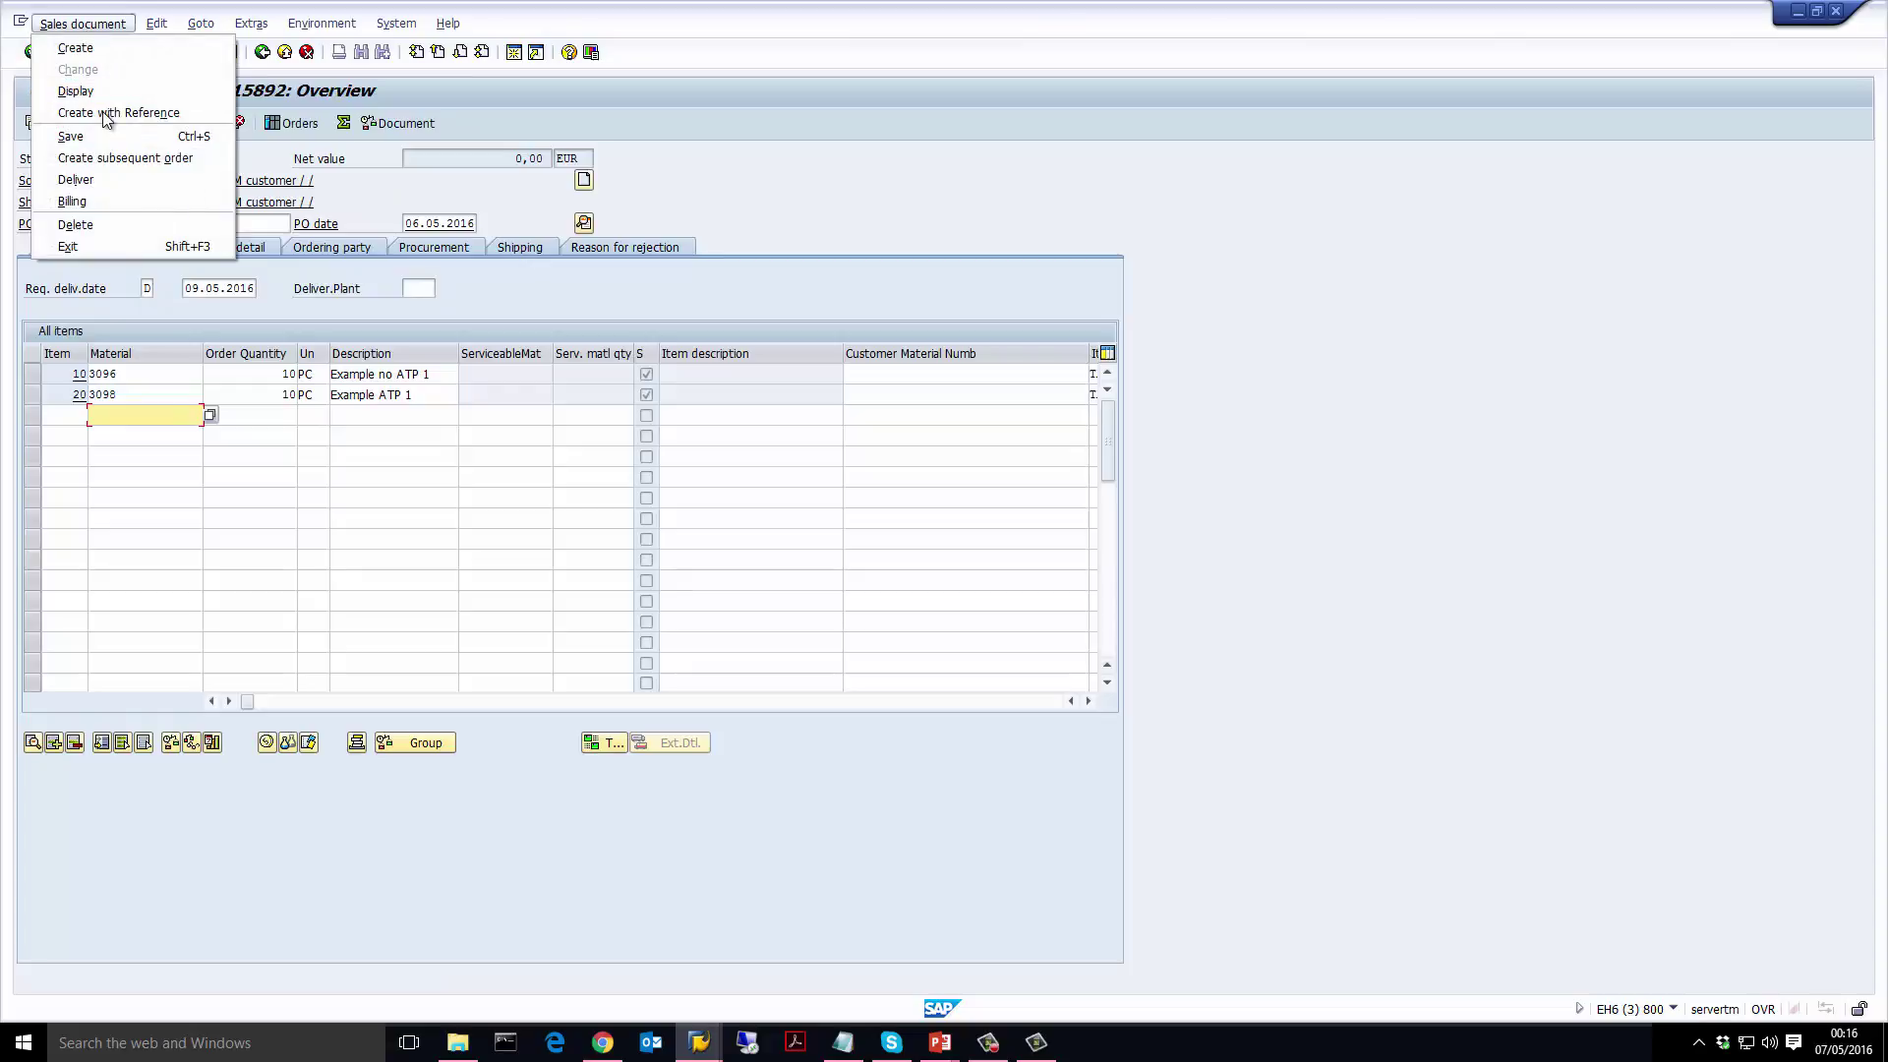
pyautogui.click(108, 179)
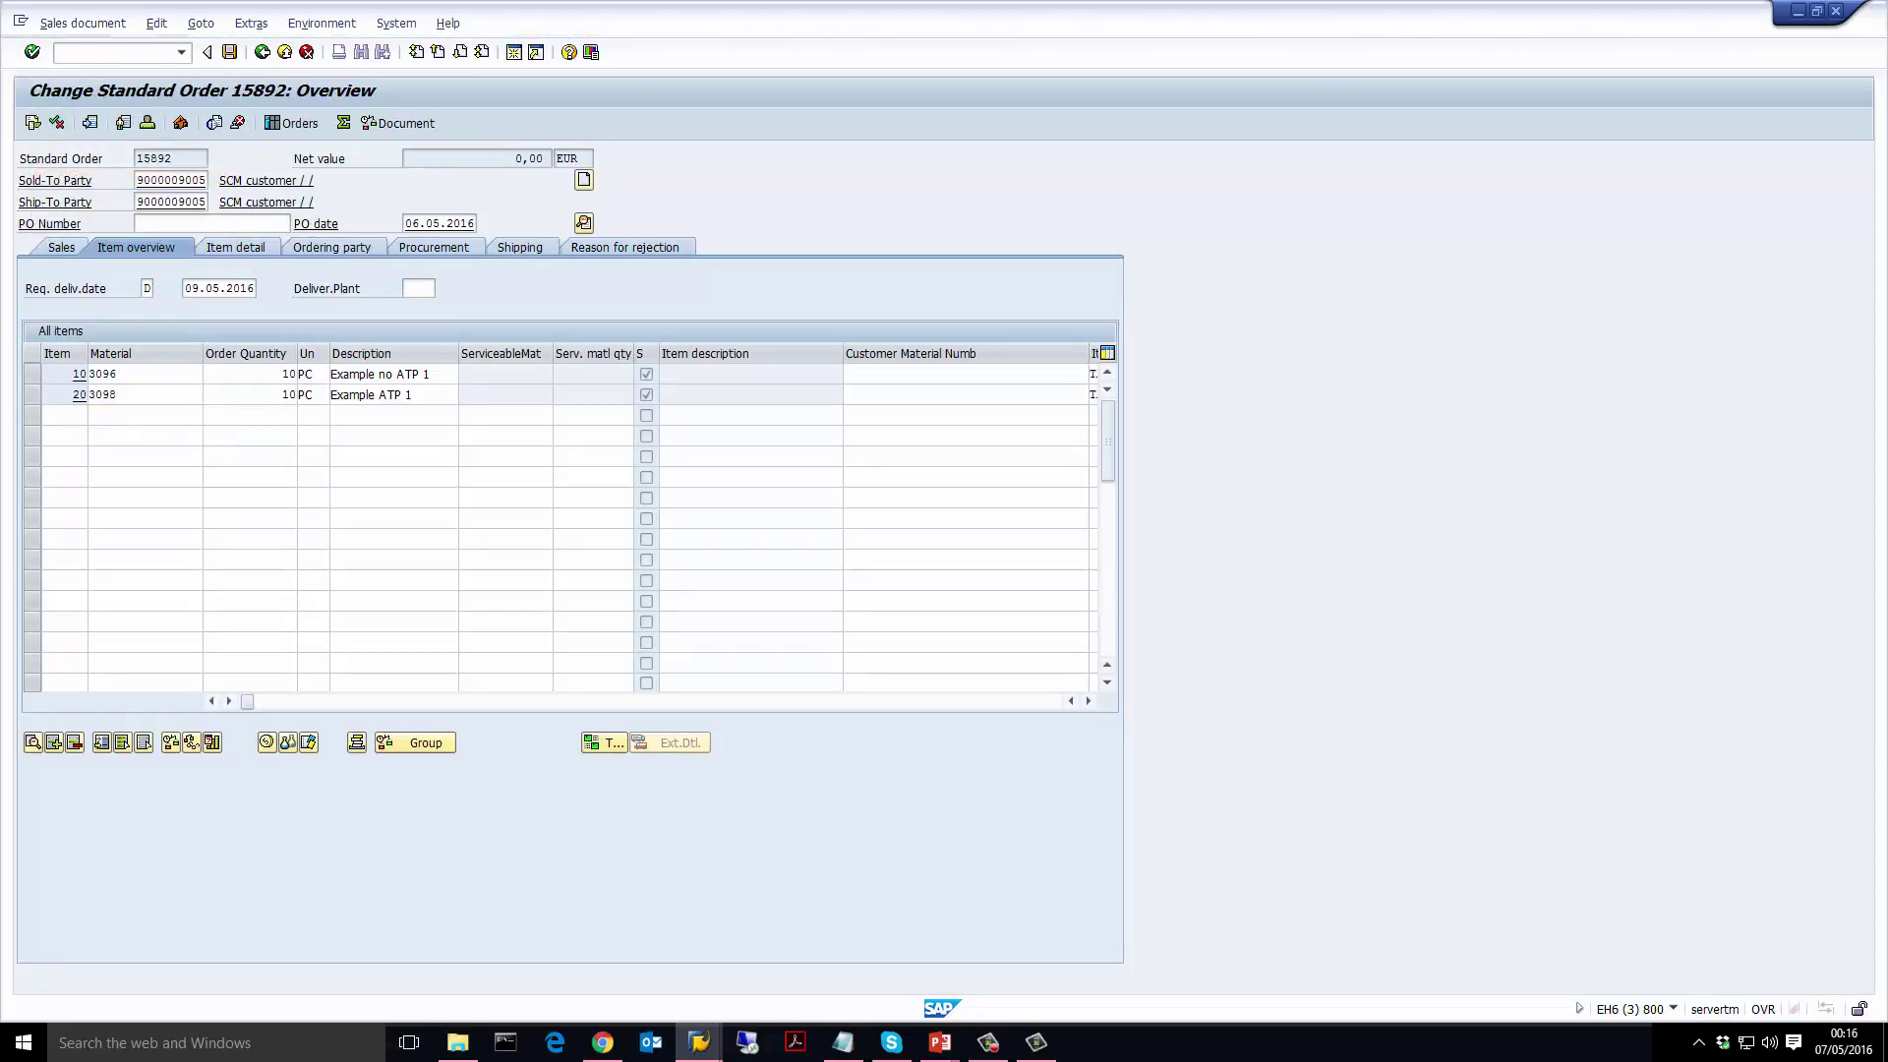
pyautogui.click(54, 25)
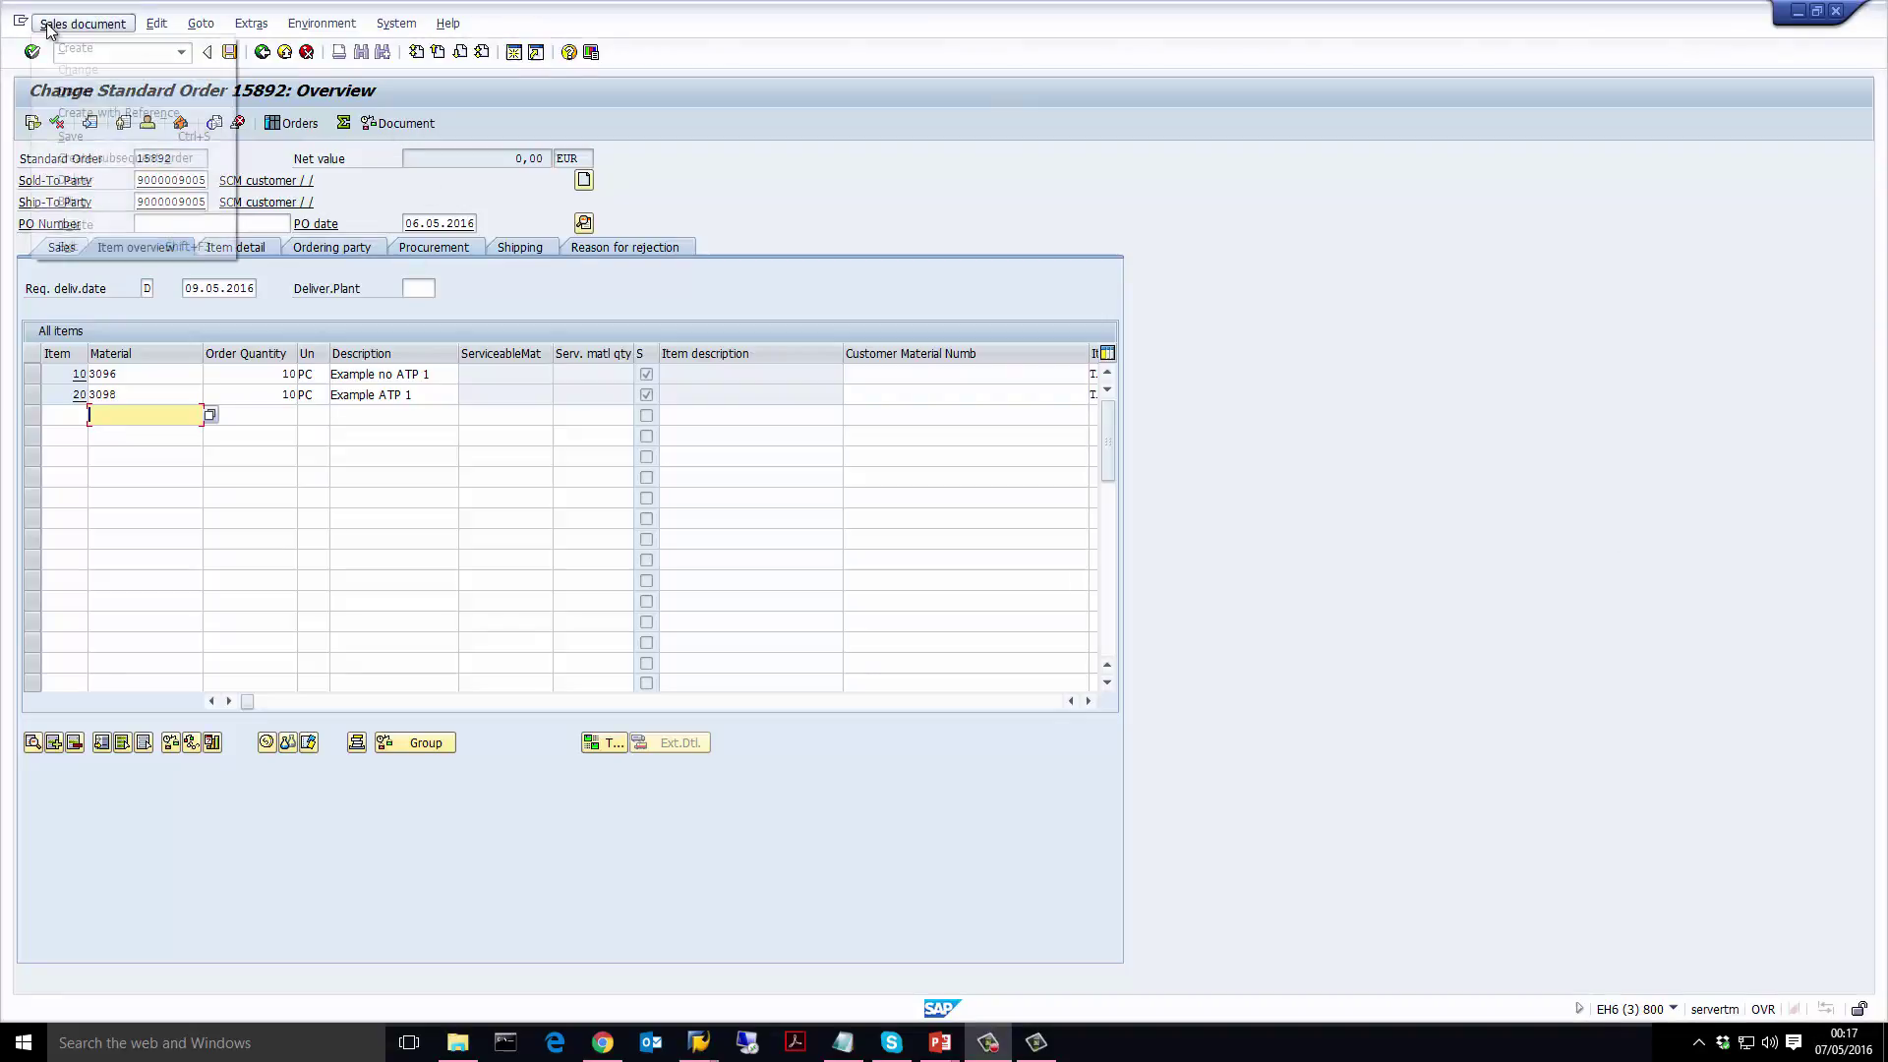
# Create a delivery for the order and enter picked quantity 9 for item 10
pyautogui.click(81, 179)
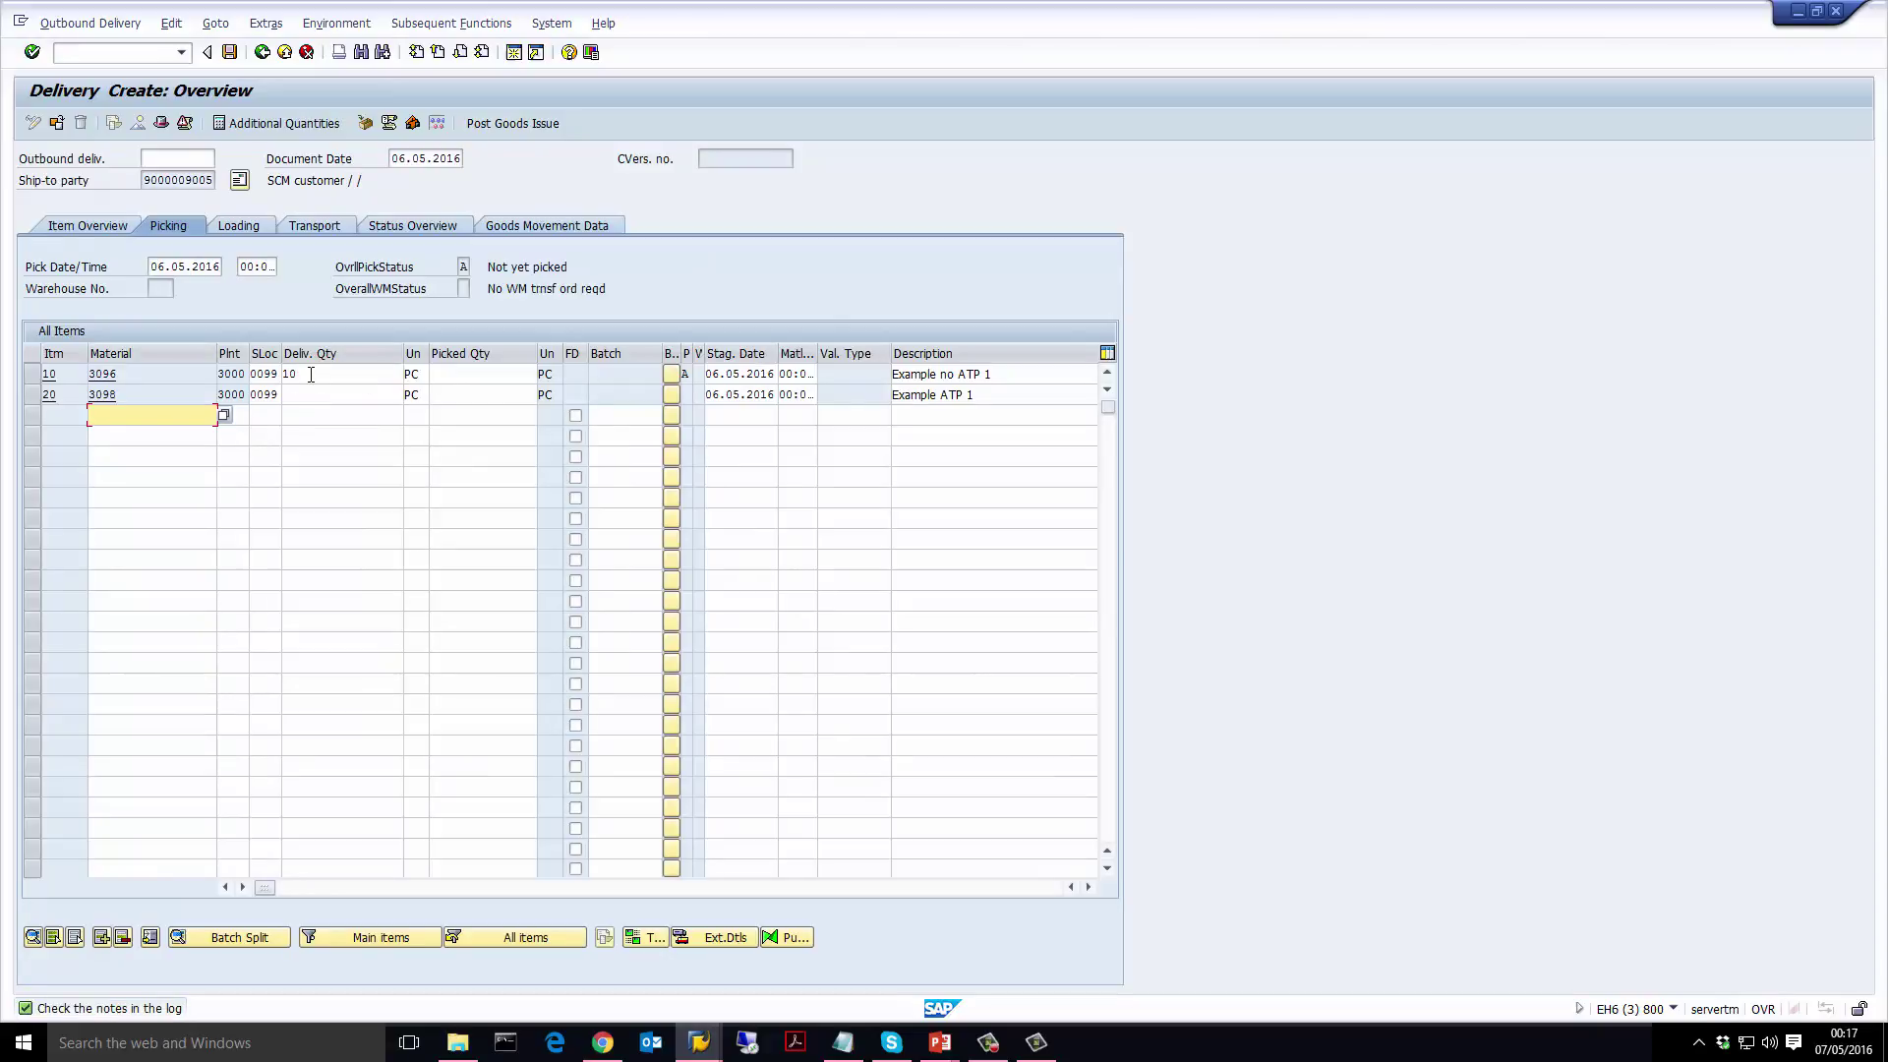
pyautogui.click(311, 375)
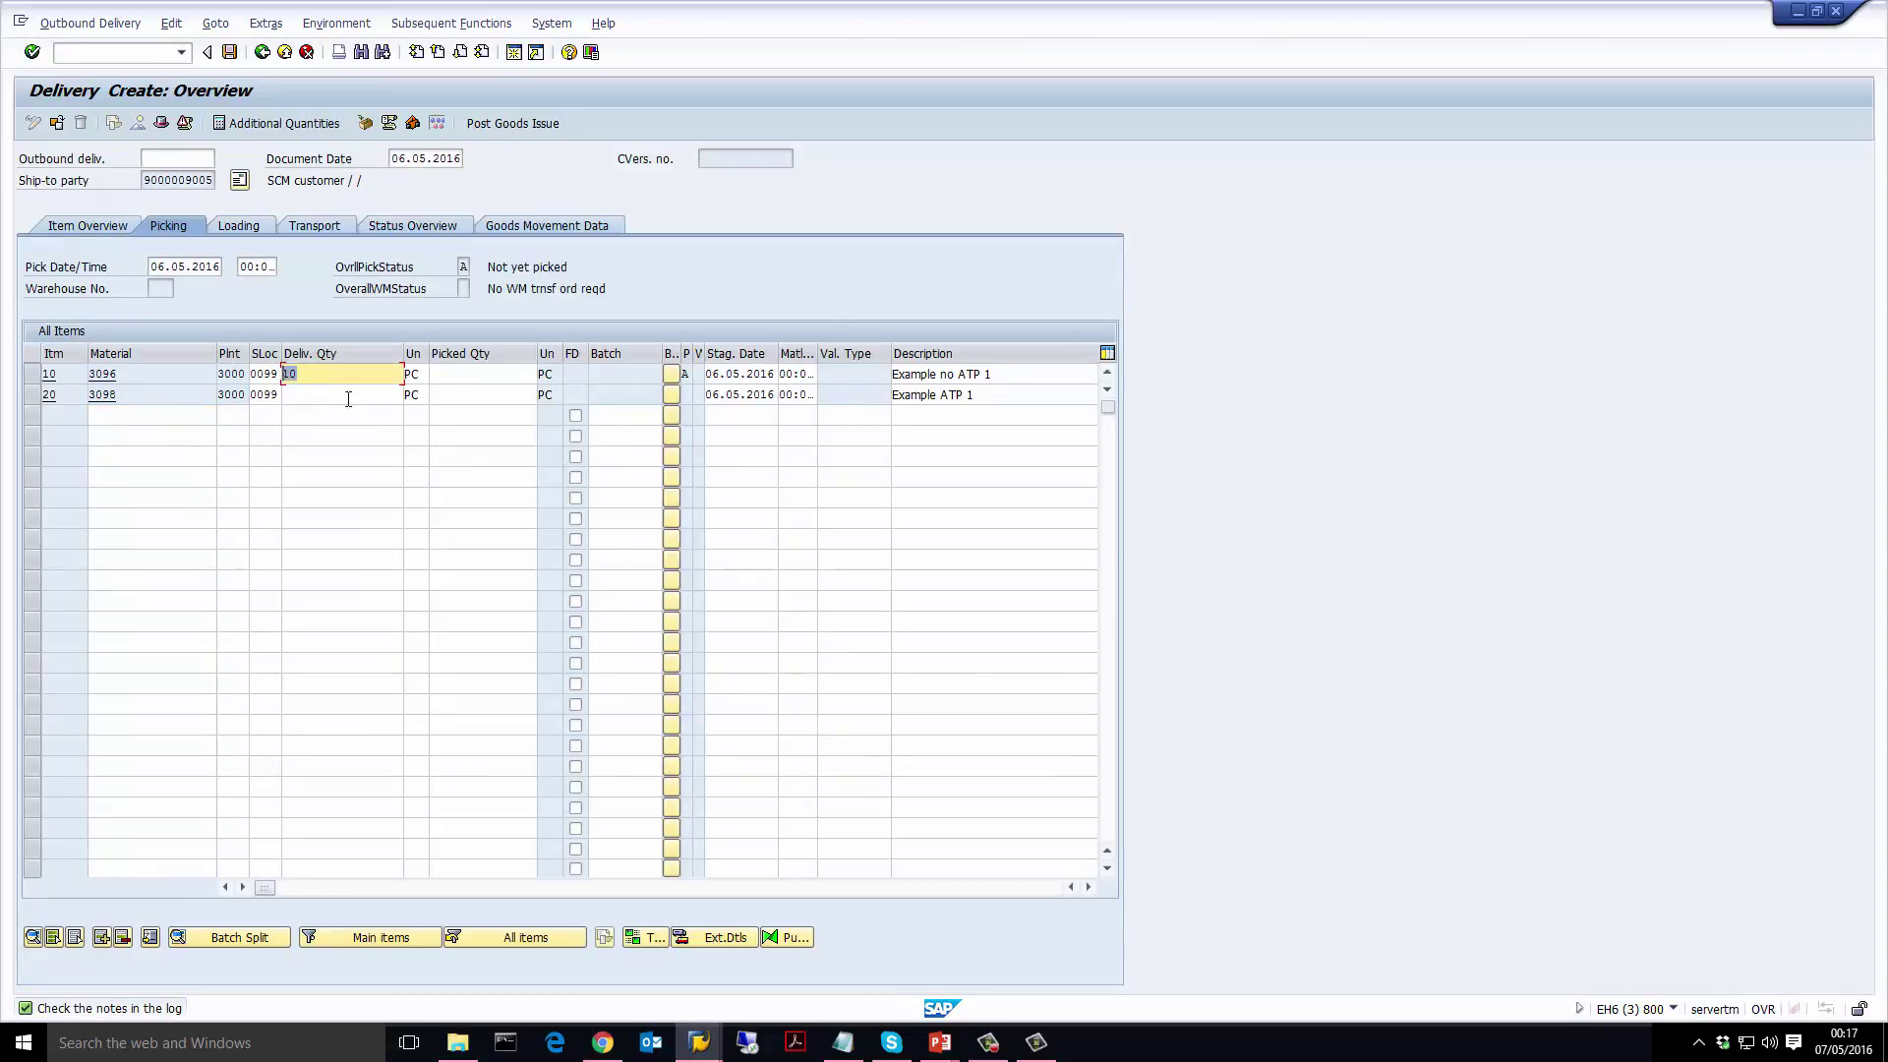
pyautogui.click(347, 395)
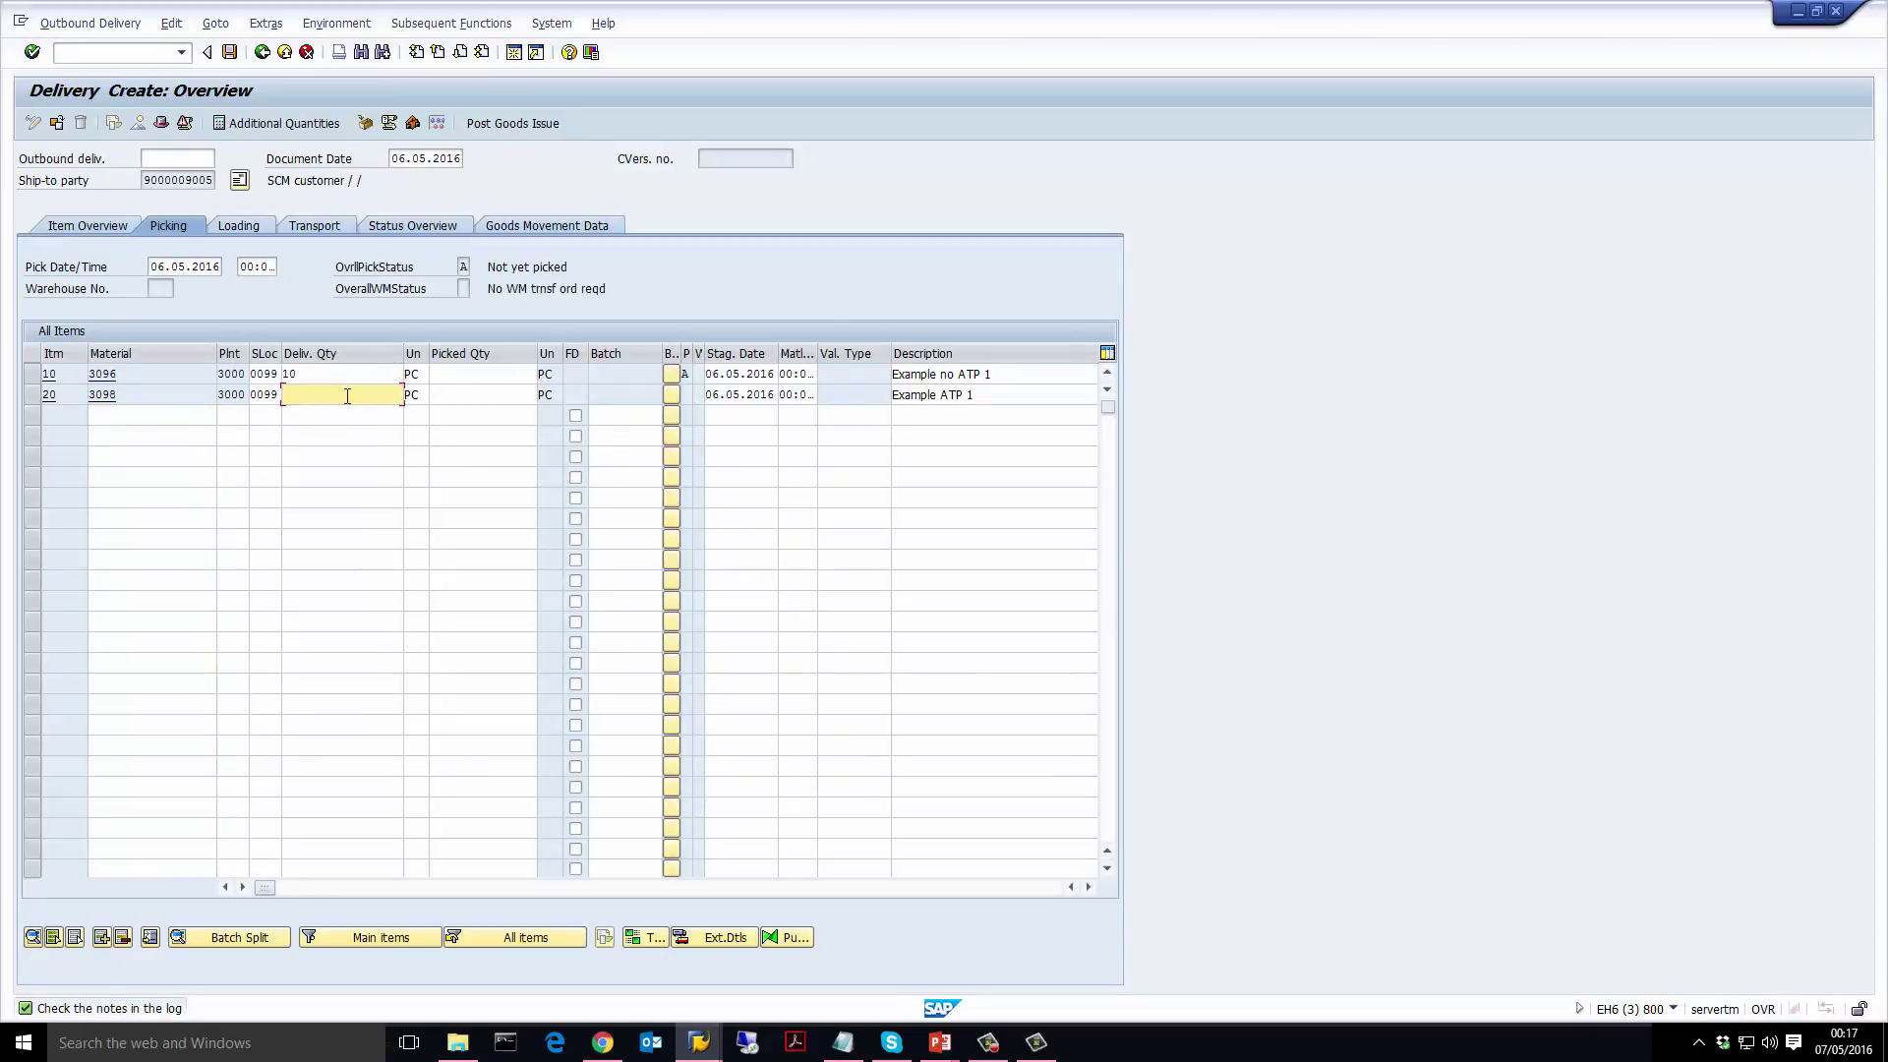
pyautogui.click(484, 374)
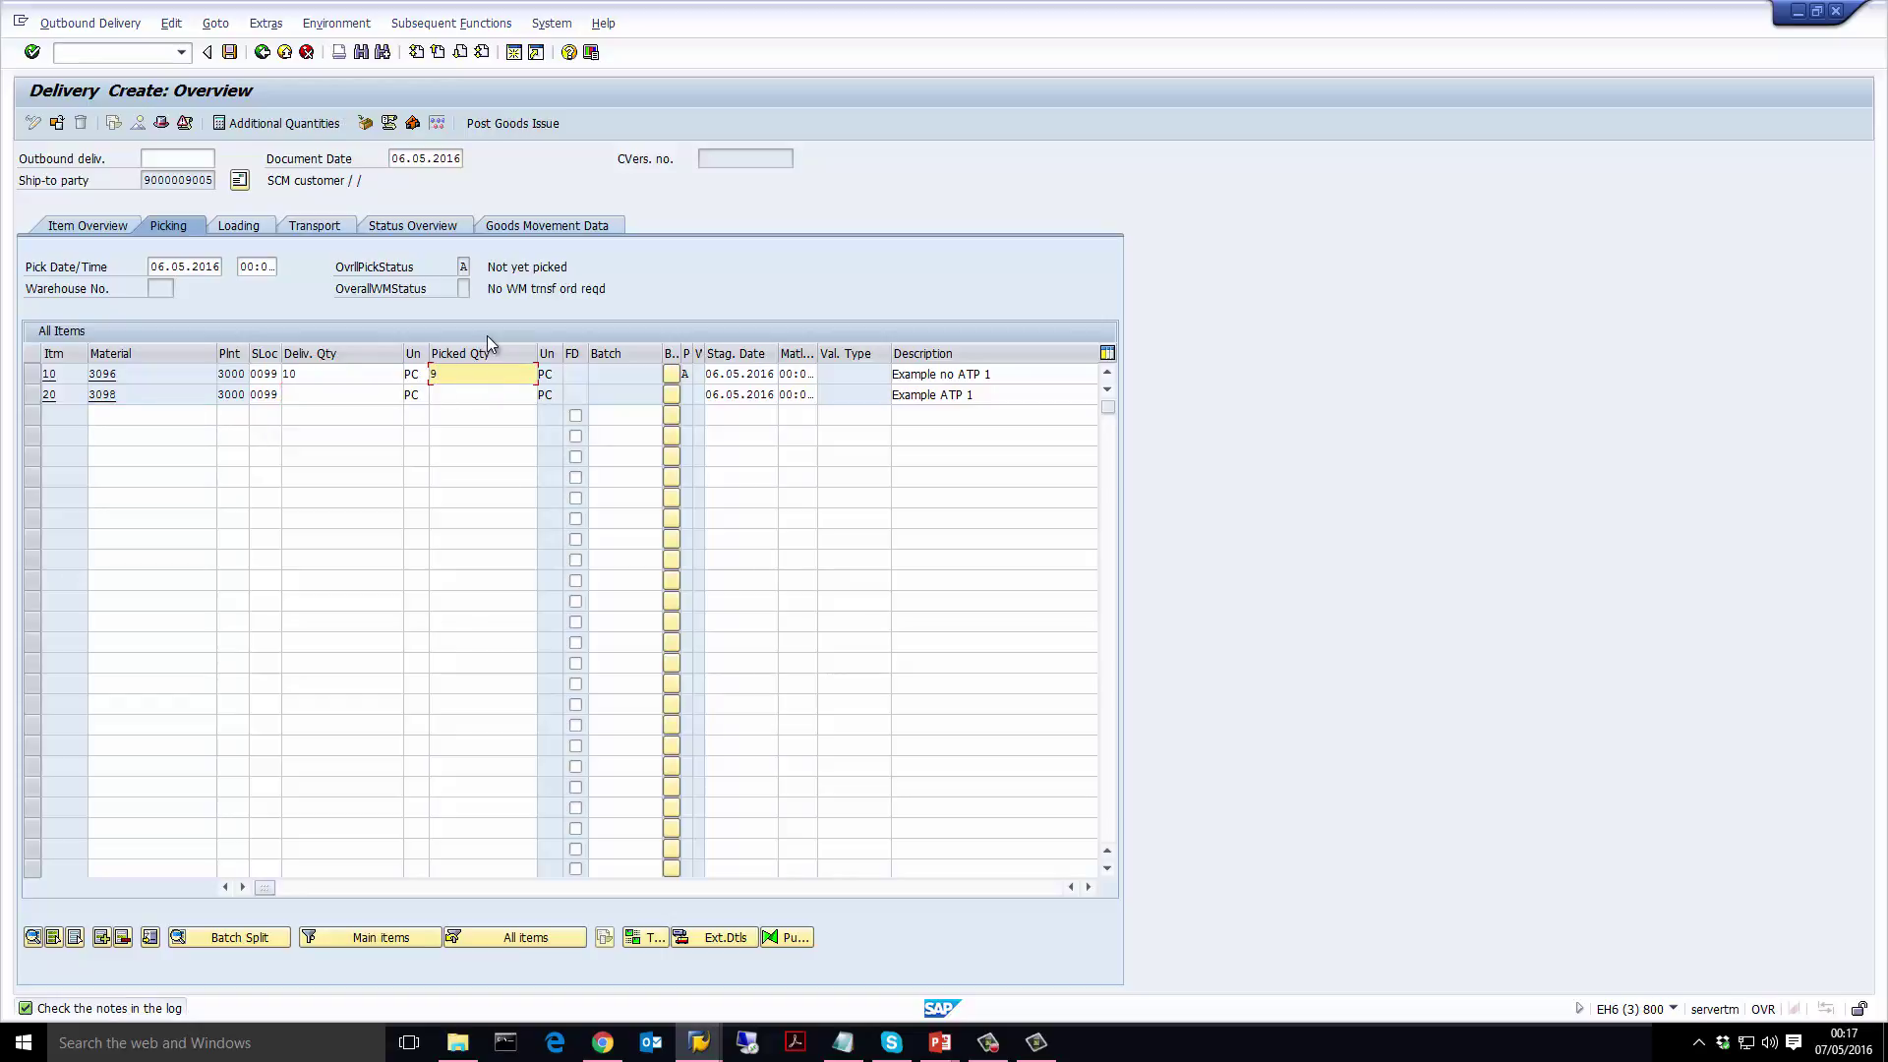
# Confirm picked quantity 9, reduce item 10's delivery quantity to 9, and save the delivery
pyautogui.press('Return')
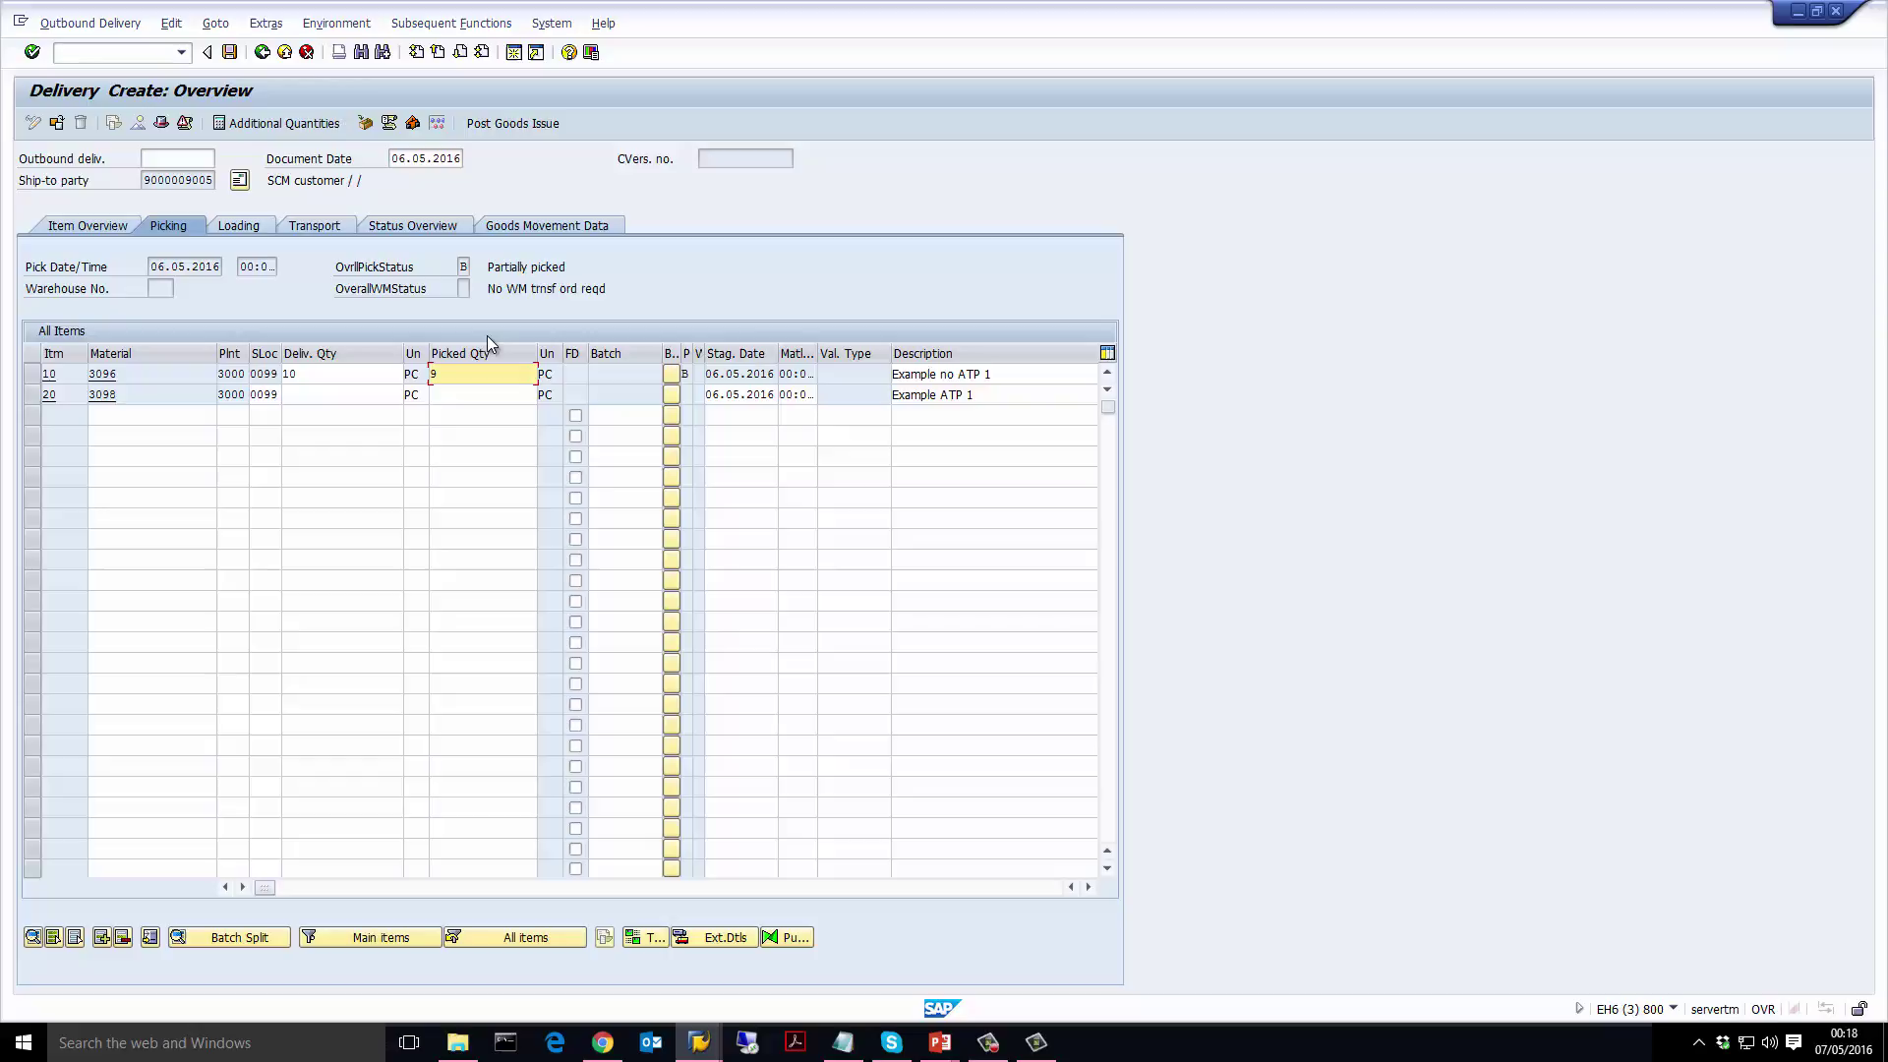
pyautogui.click(360, 374)
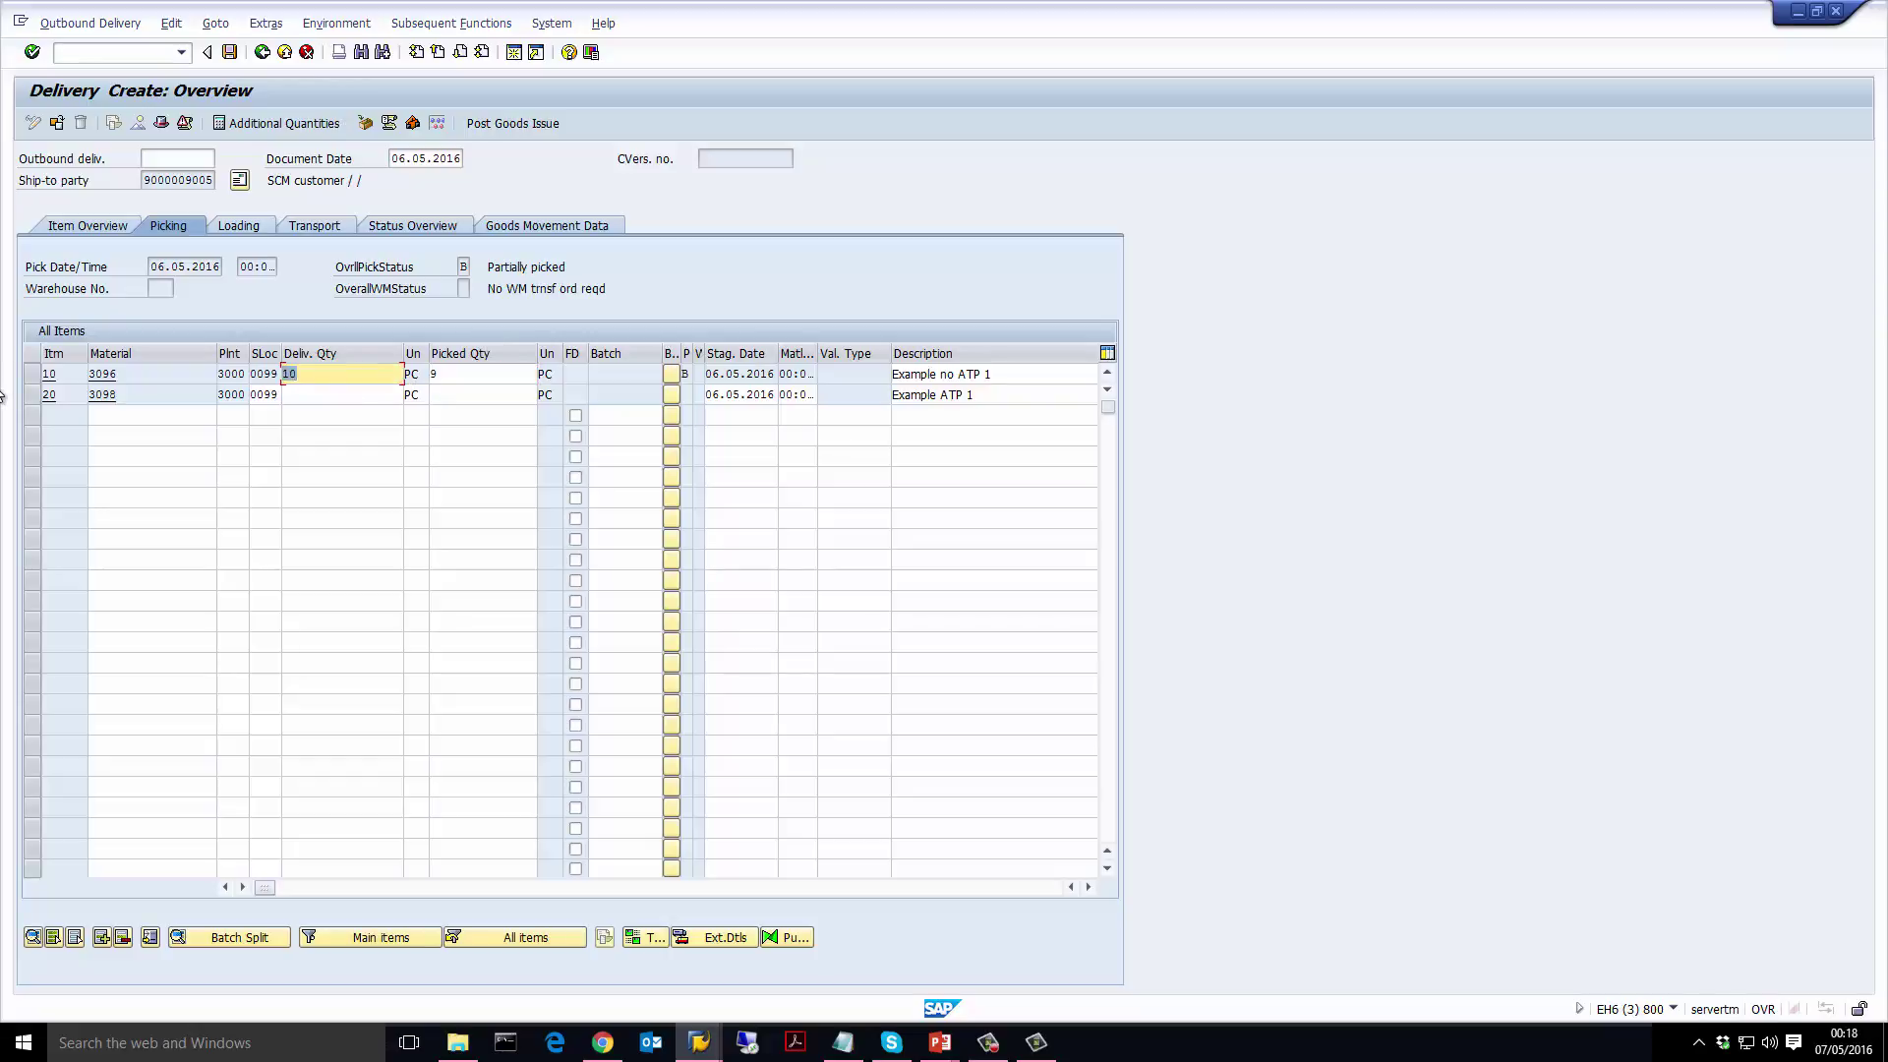
pyautogui.write('9')
pyautogui.press('Return')
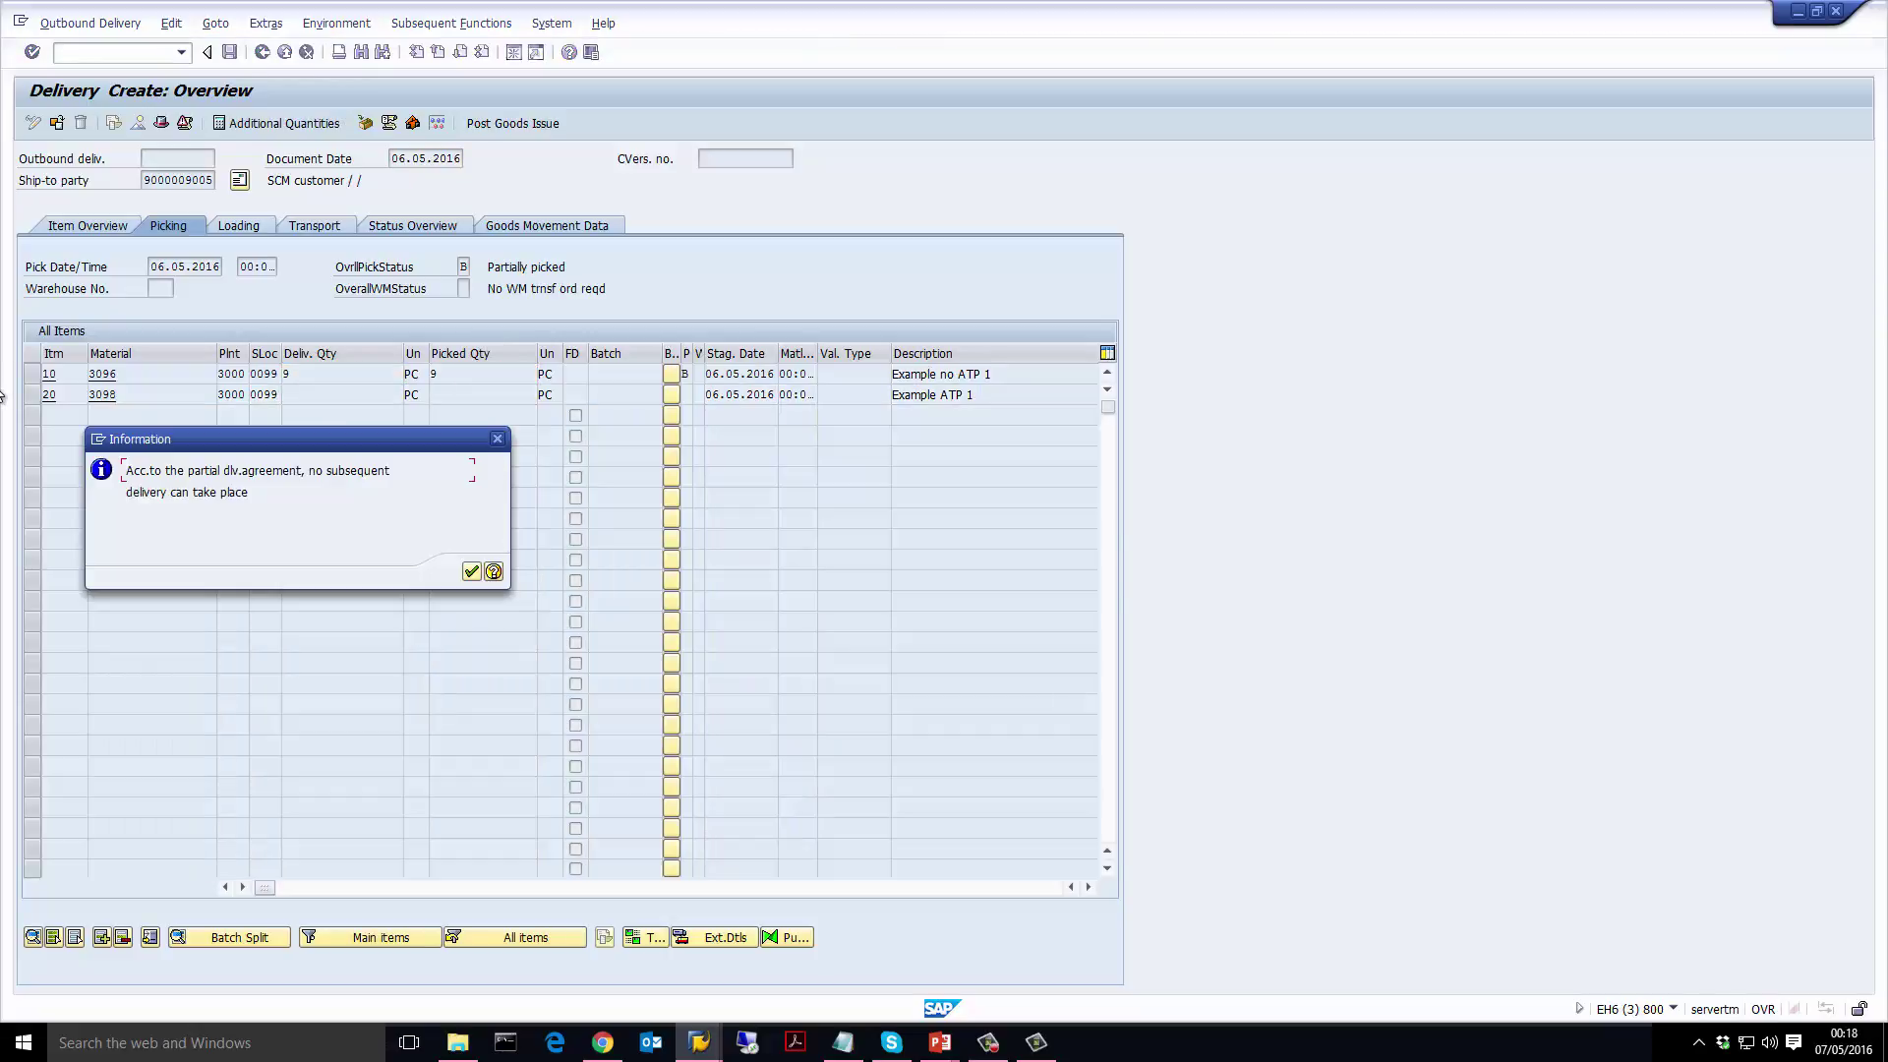
pyautogui.press('Return')
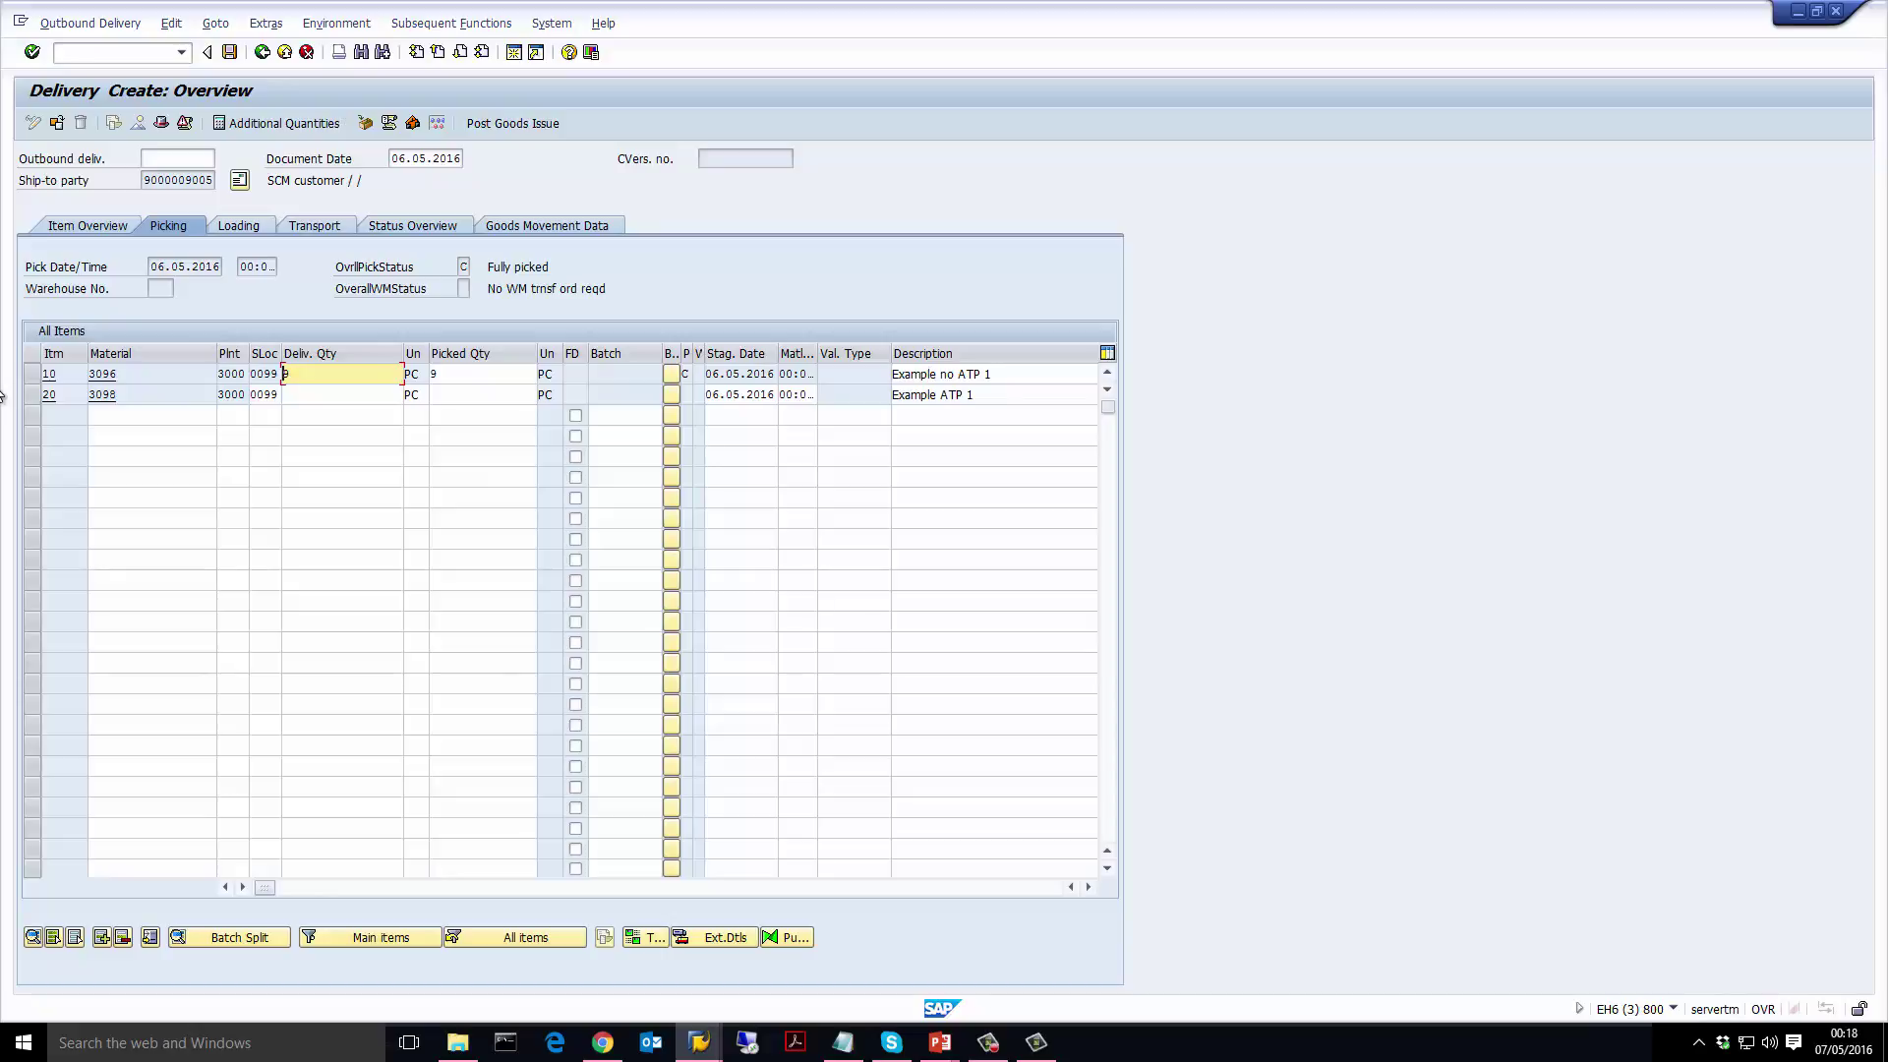
pyautogui.click(229, 51)
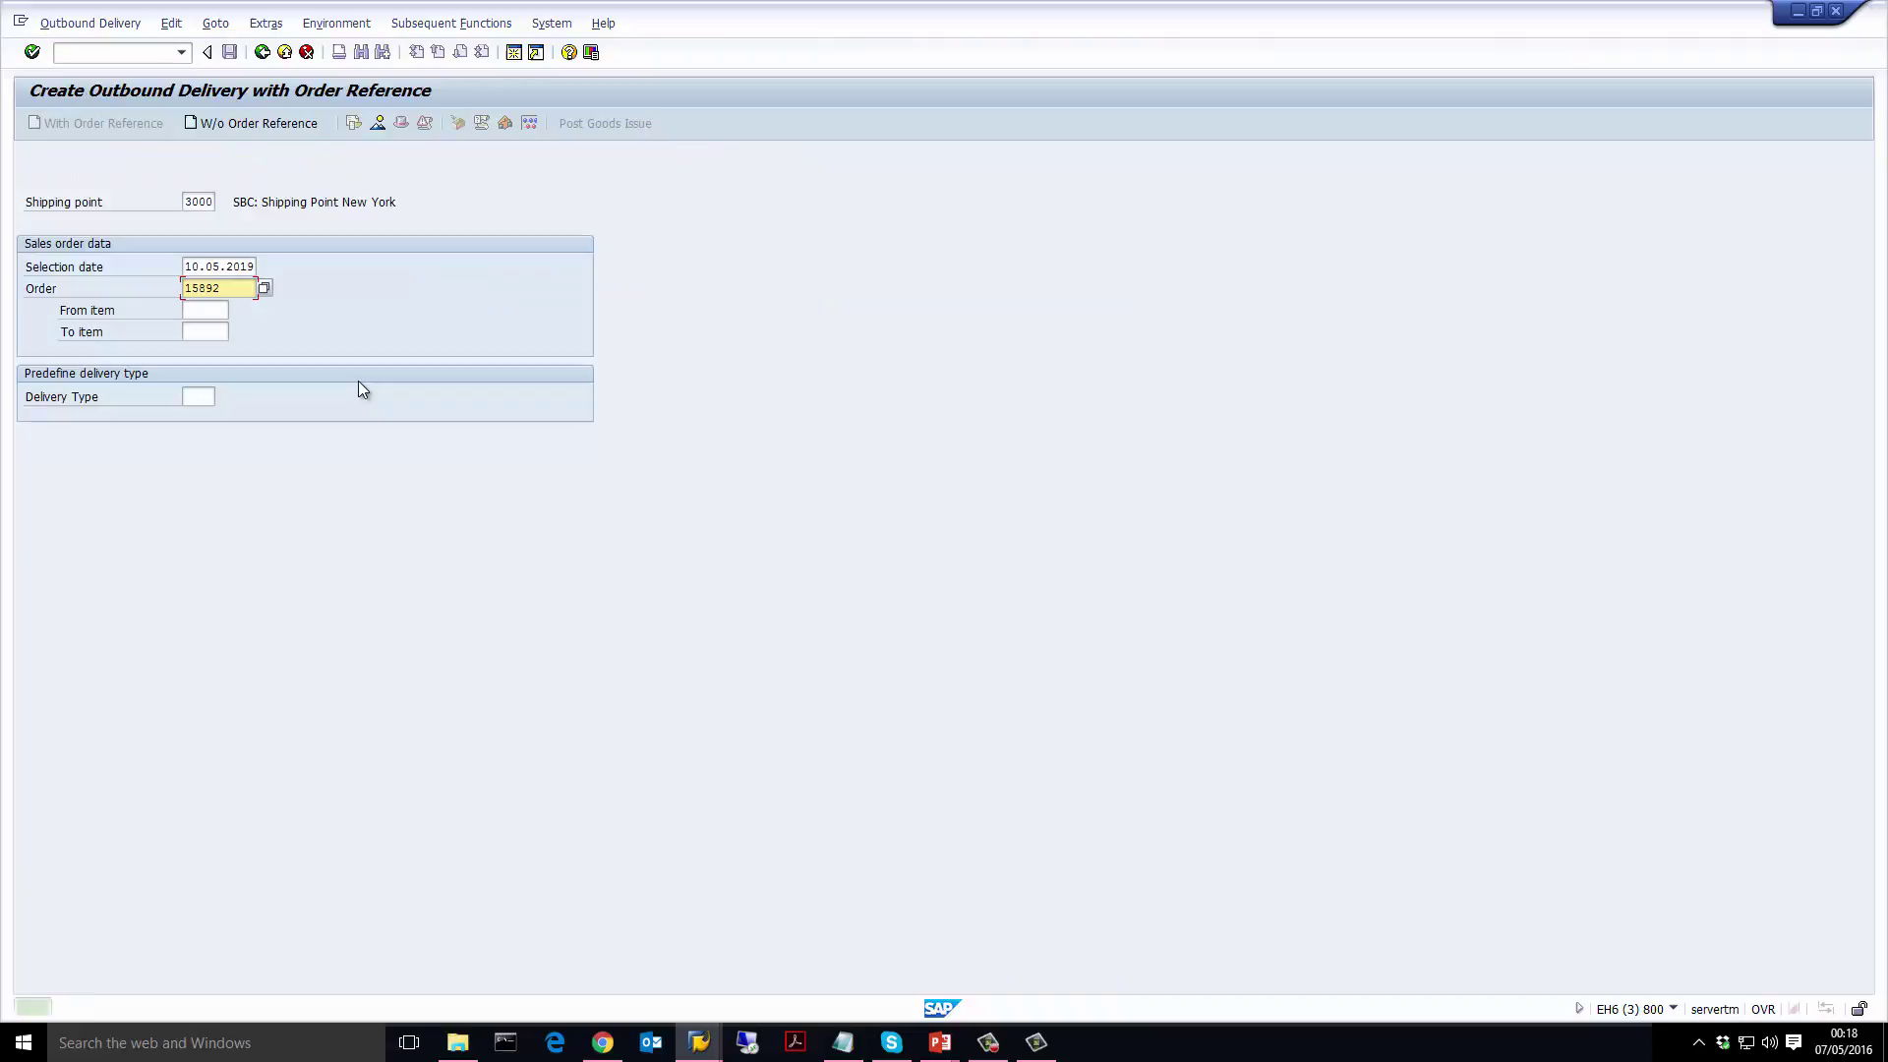
# Open the saved delivery in change mode and post its goods issue
pyautogui.click(90, 22)
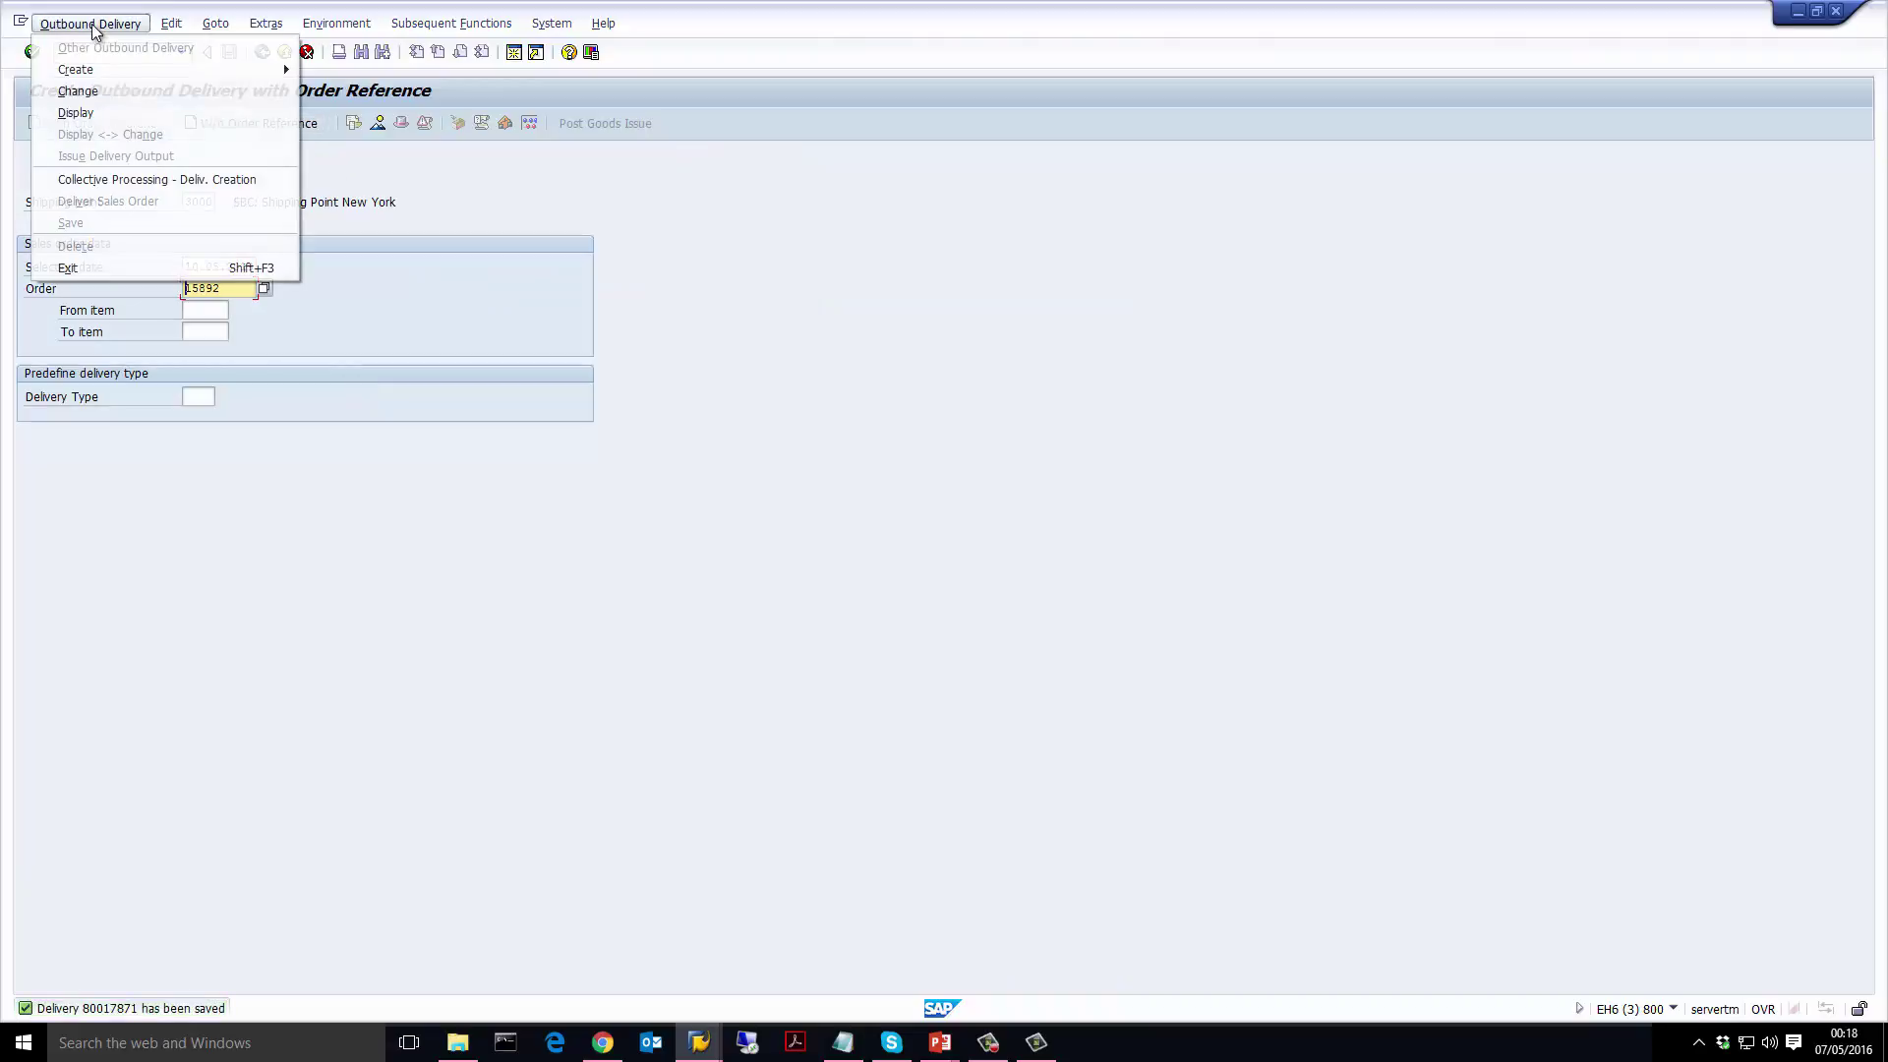
pyautogui.click(79, 92)
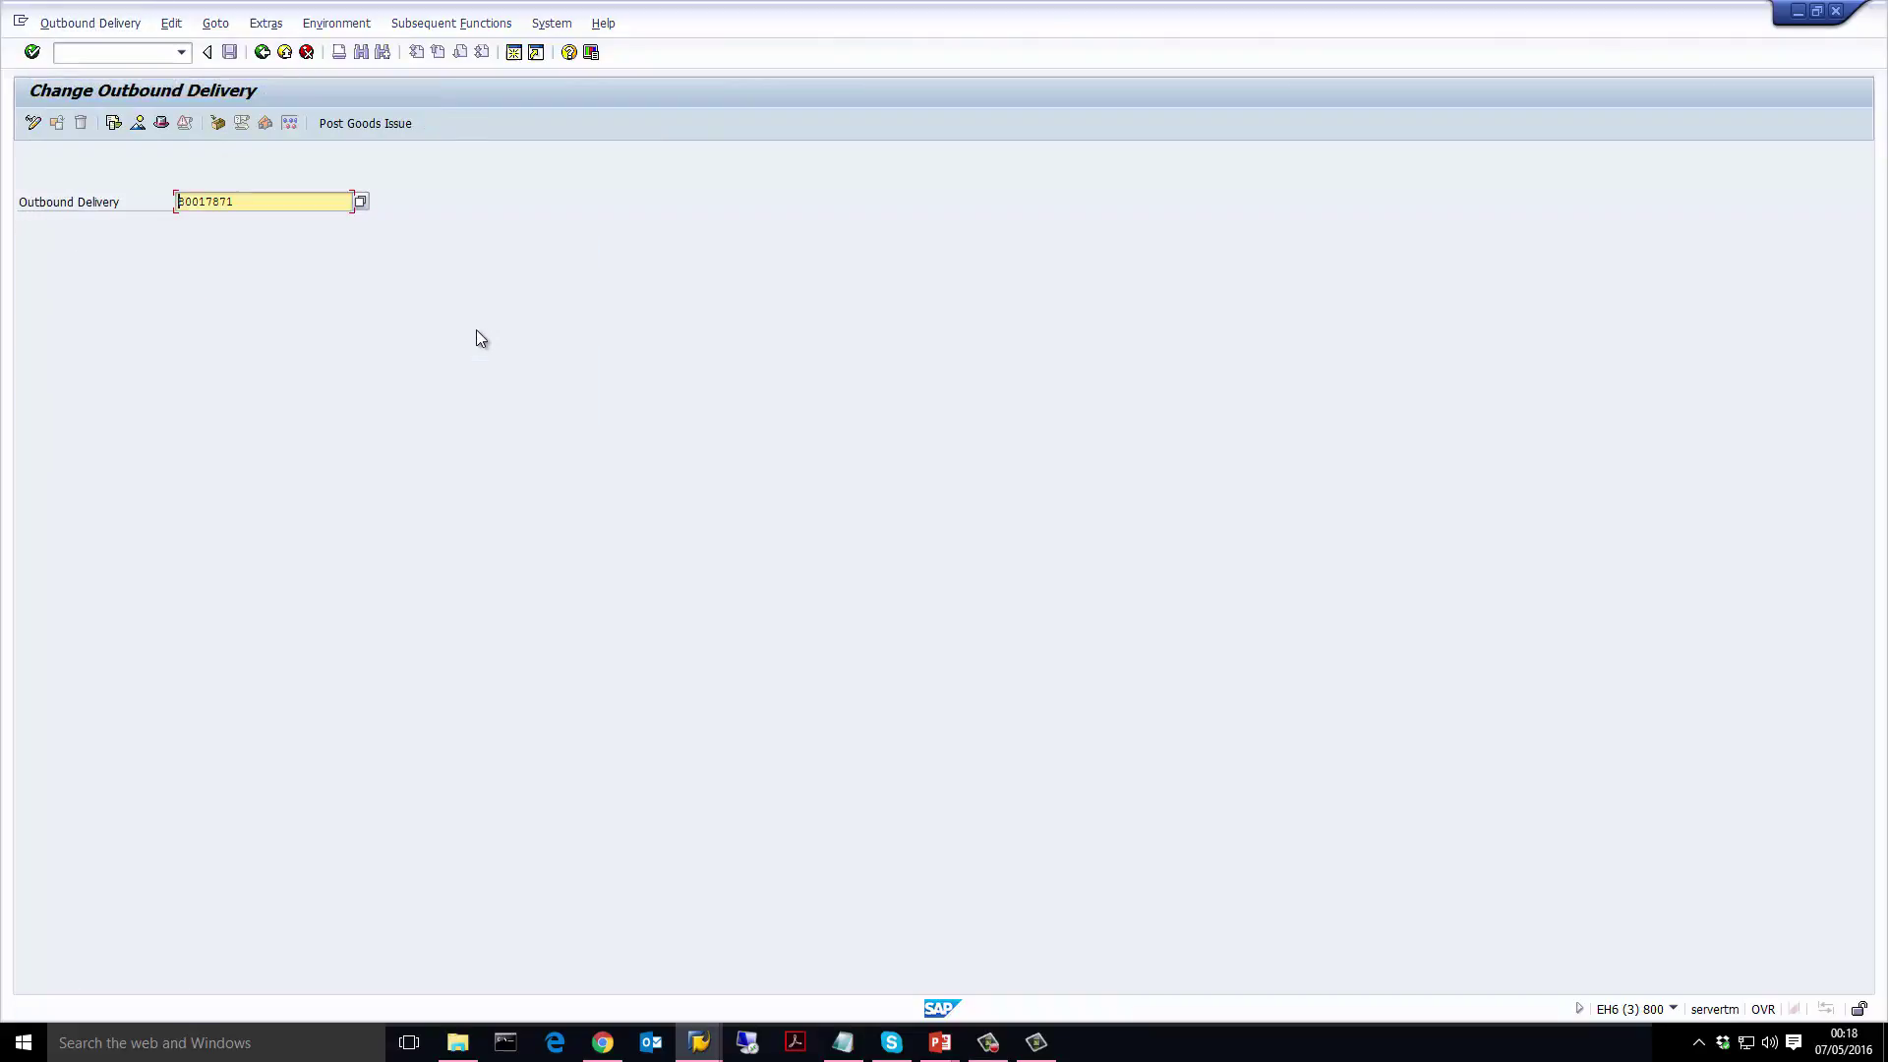
pyautogui.click(388, 126)
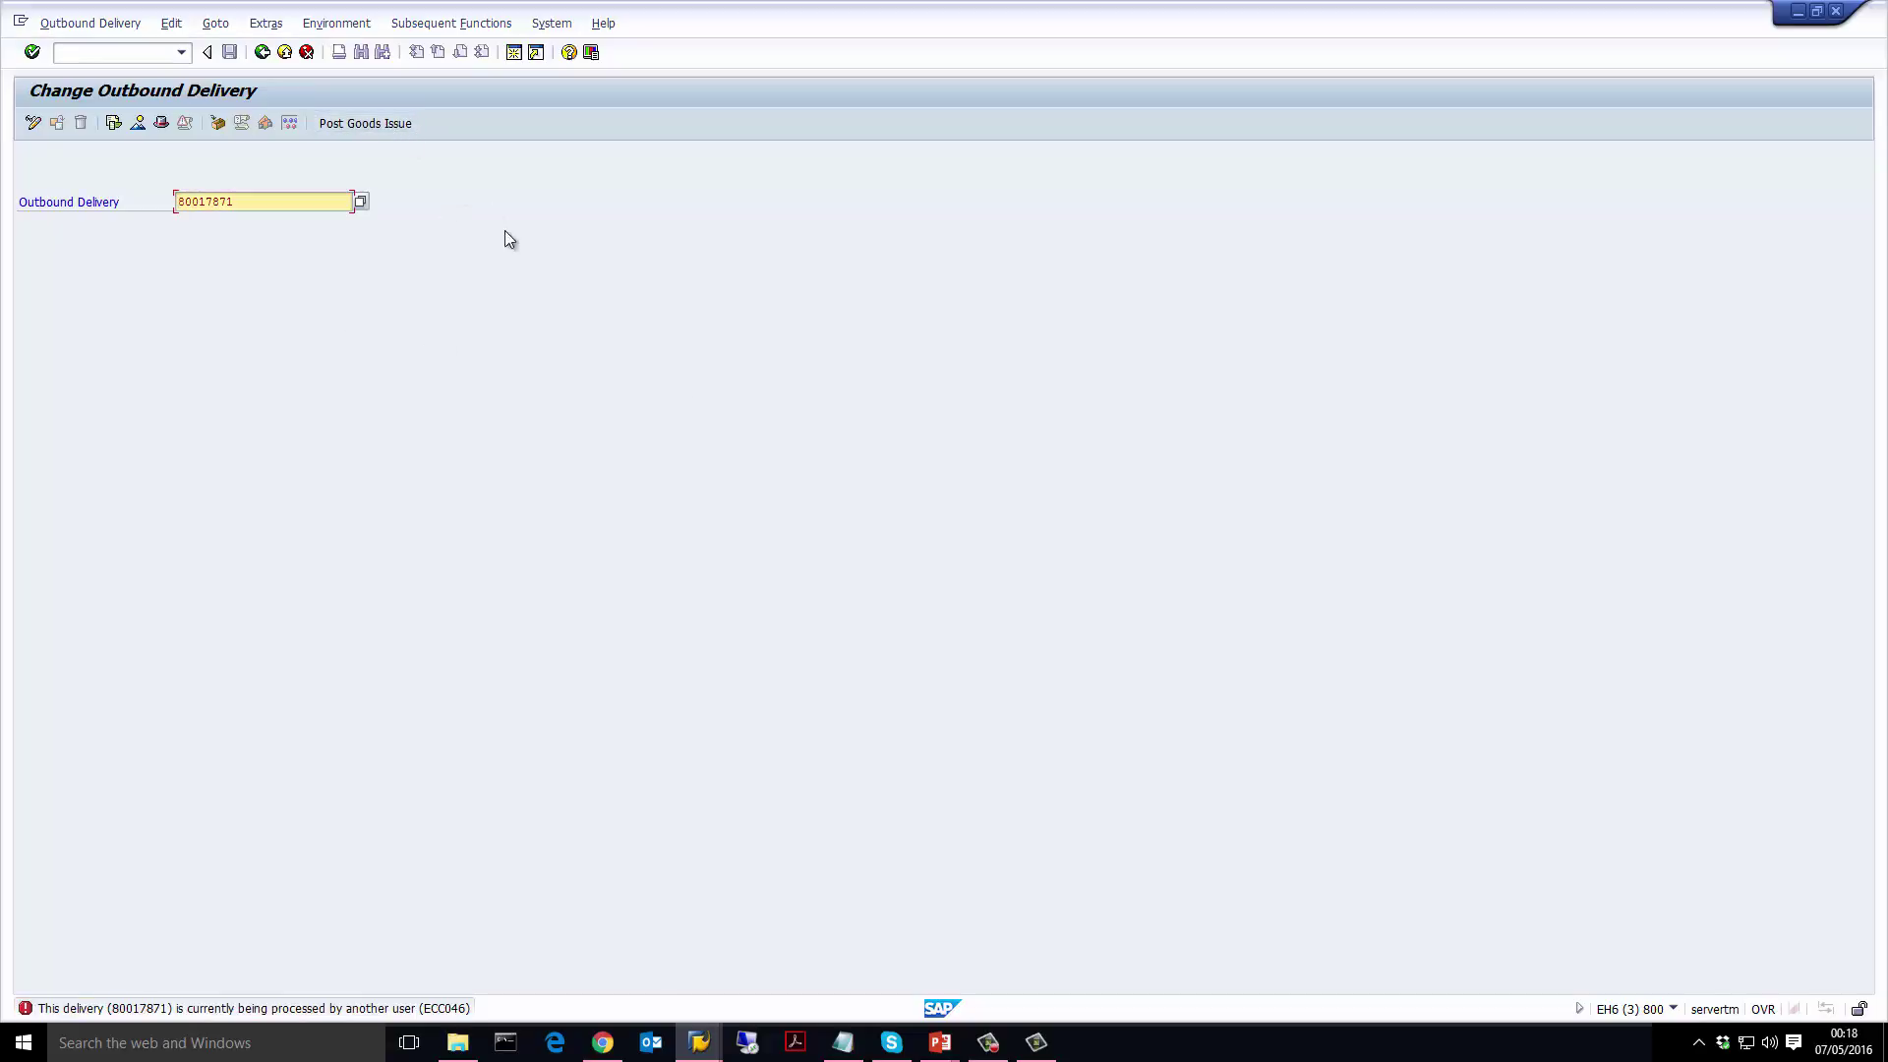
pyautogui.click(378, 127)
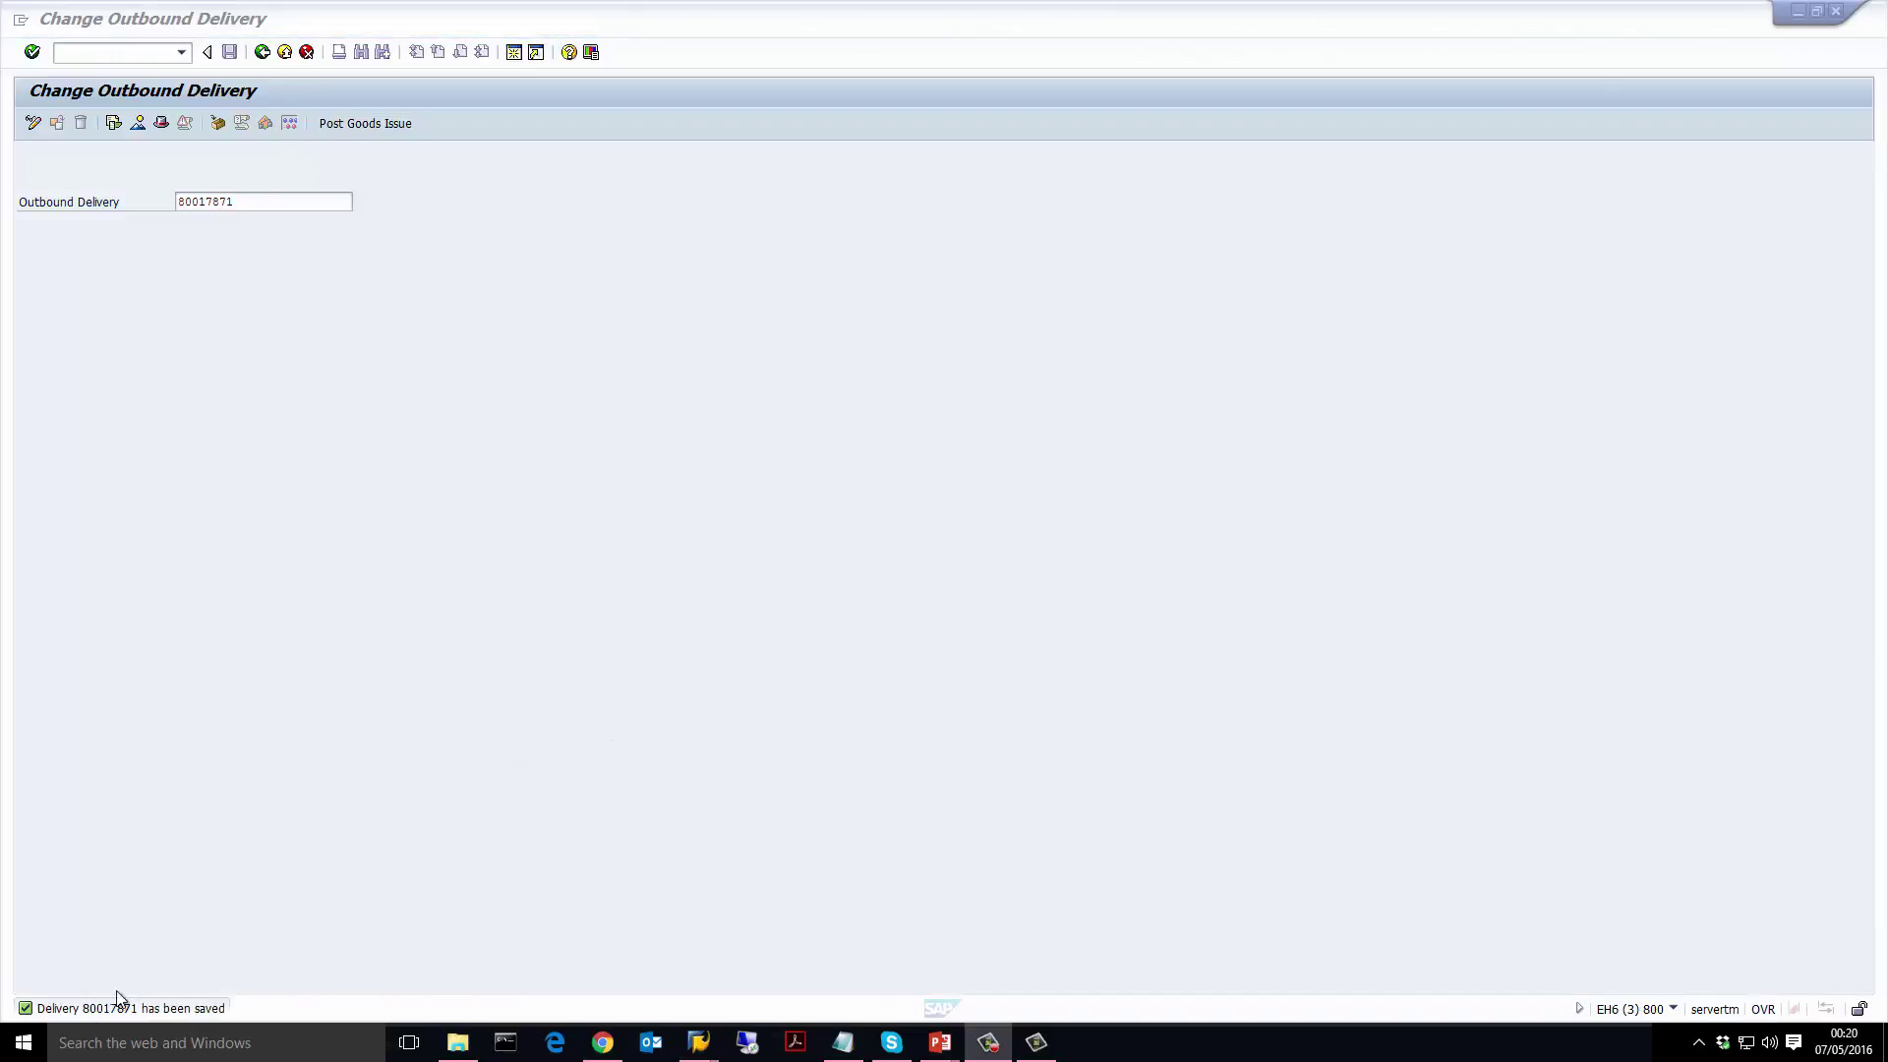
pyautogui.click(113, 123)
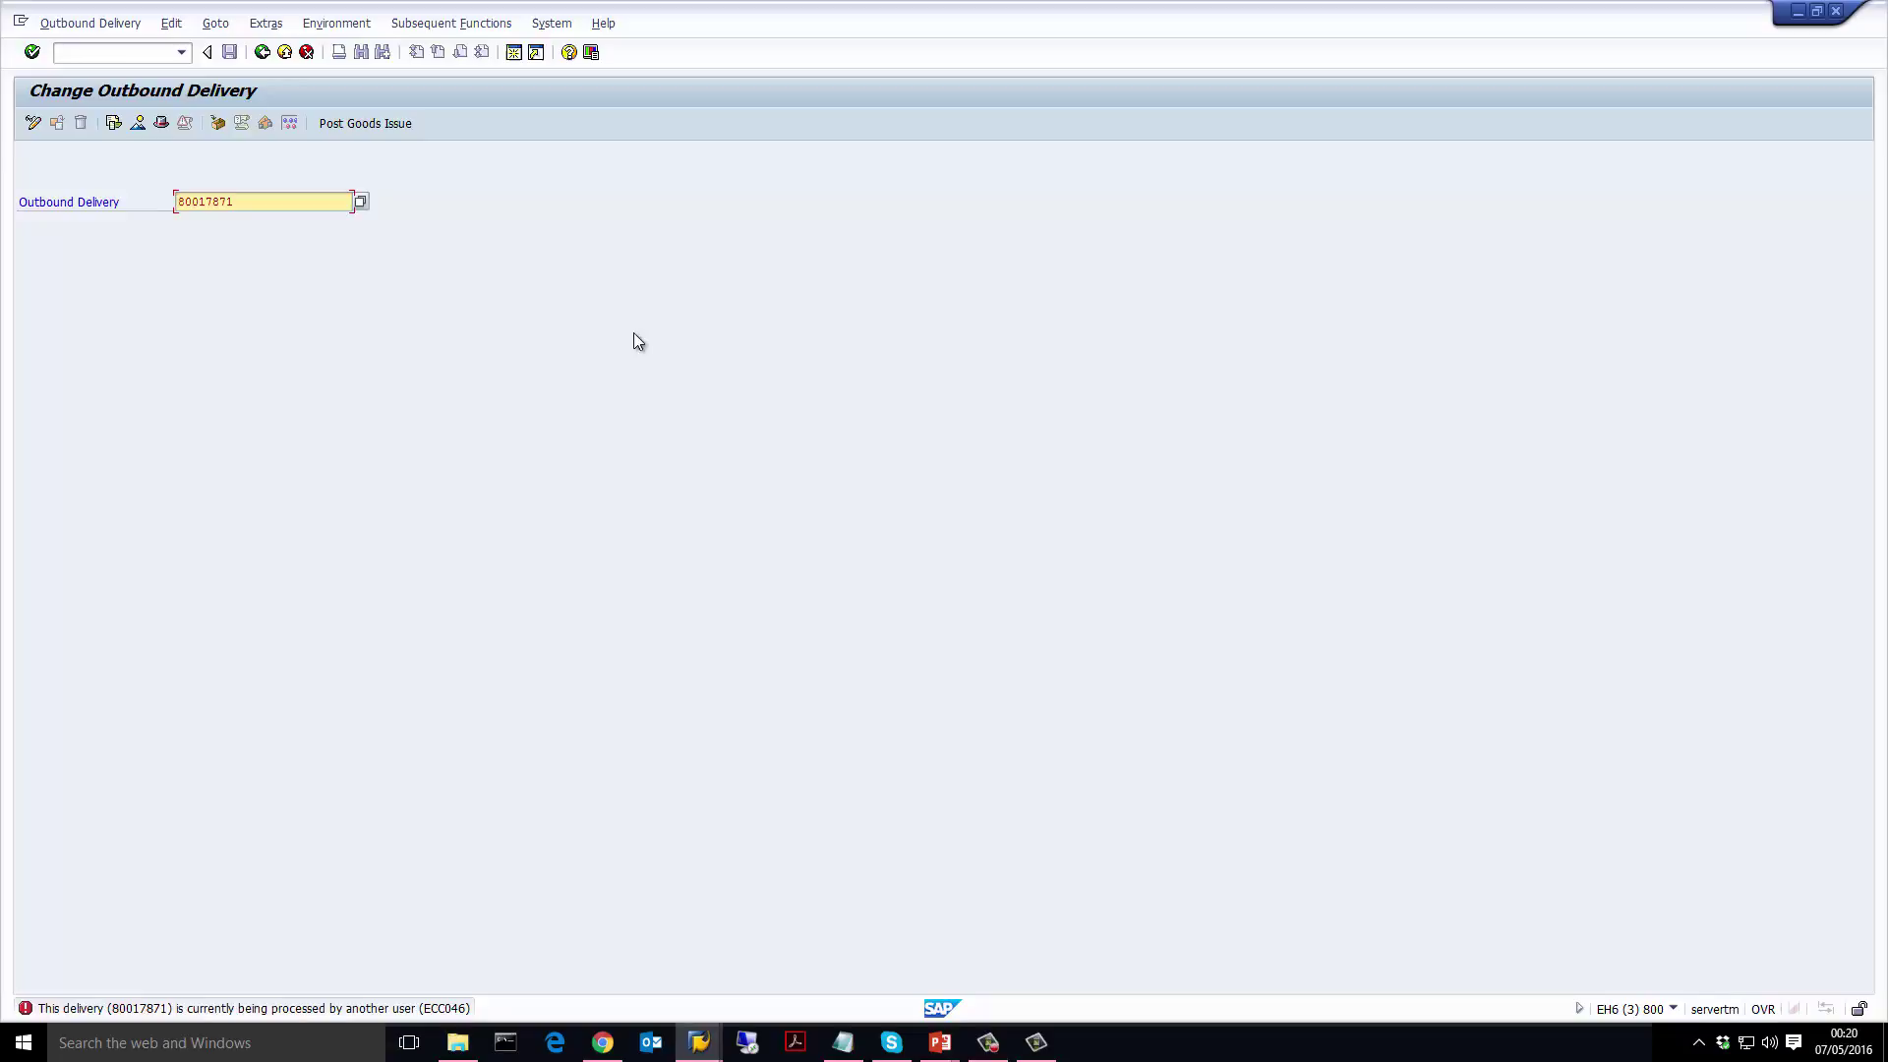
pyautogui.click(142, 57)
pyautogui.write('/nva02')
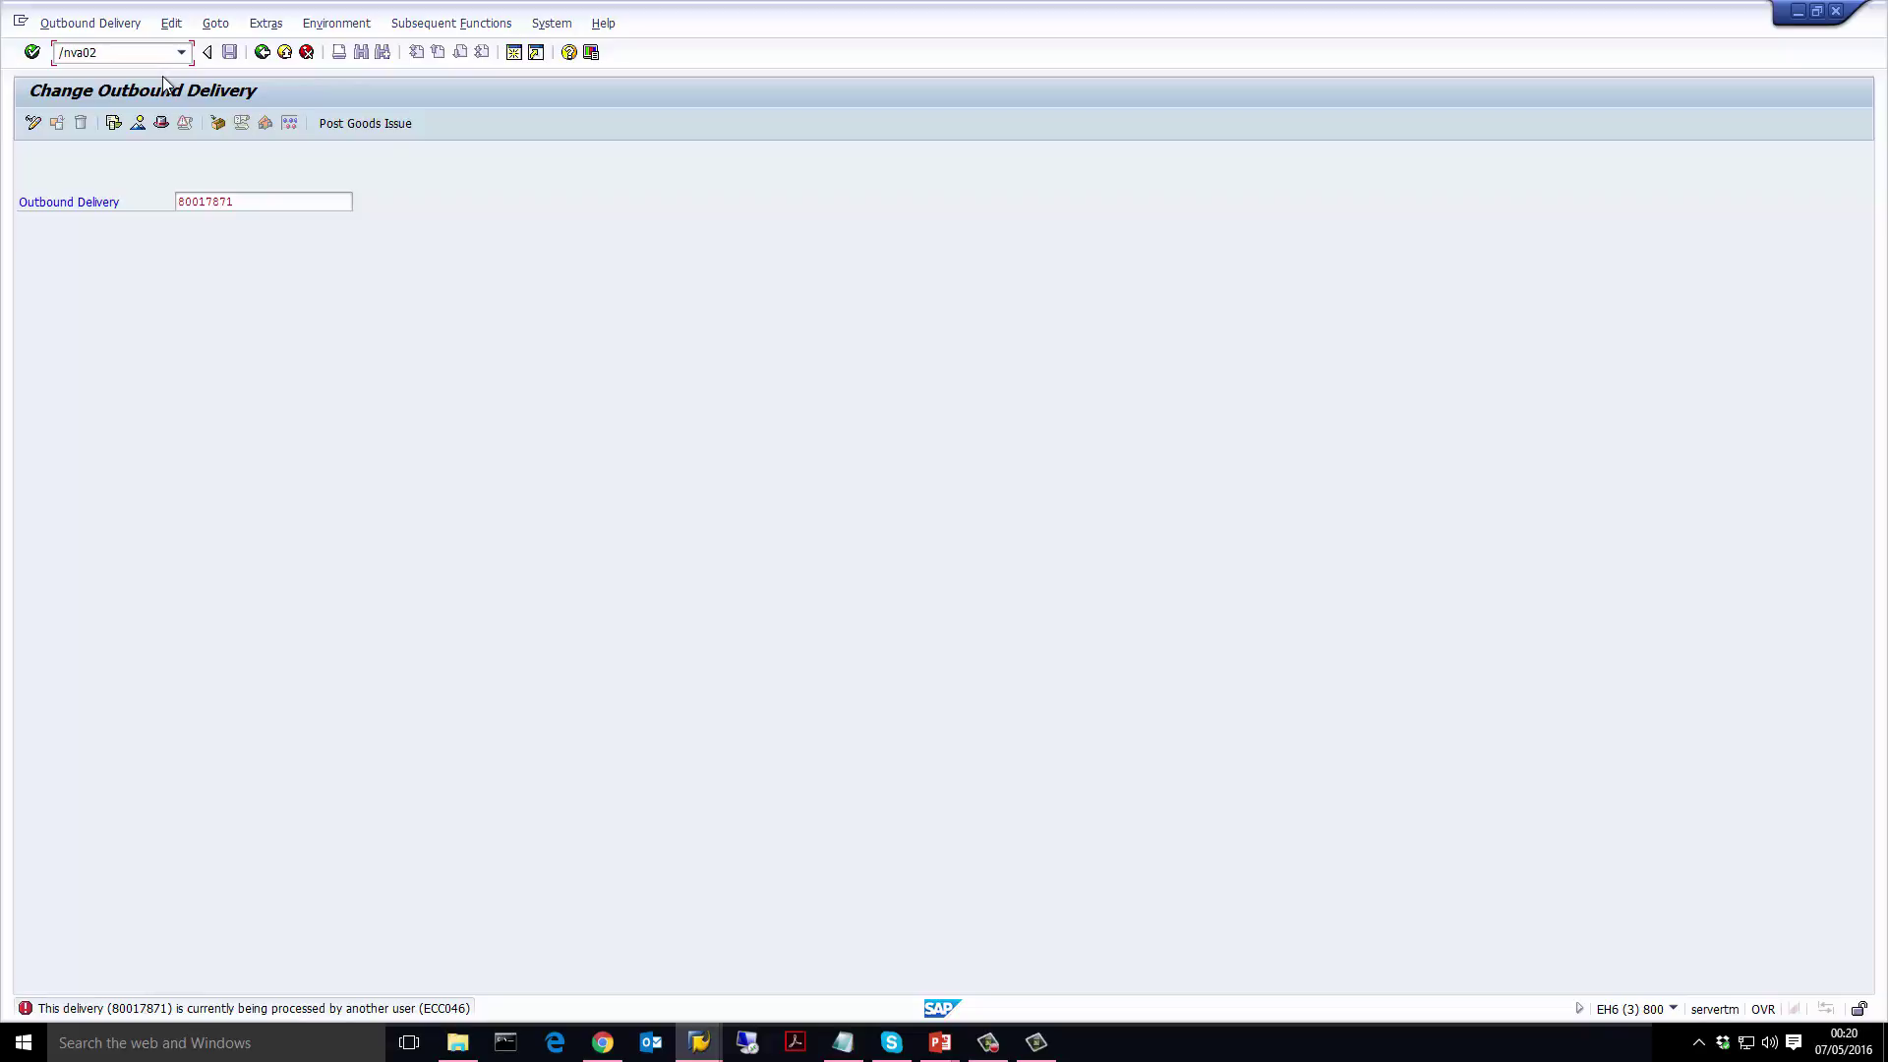
# Reopen order 15892 in VA02 and attempt a delivery, which logs no delivery-relevant items
pyautogui.press('Return')
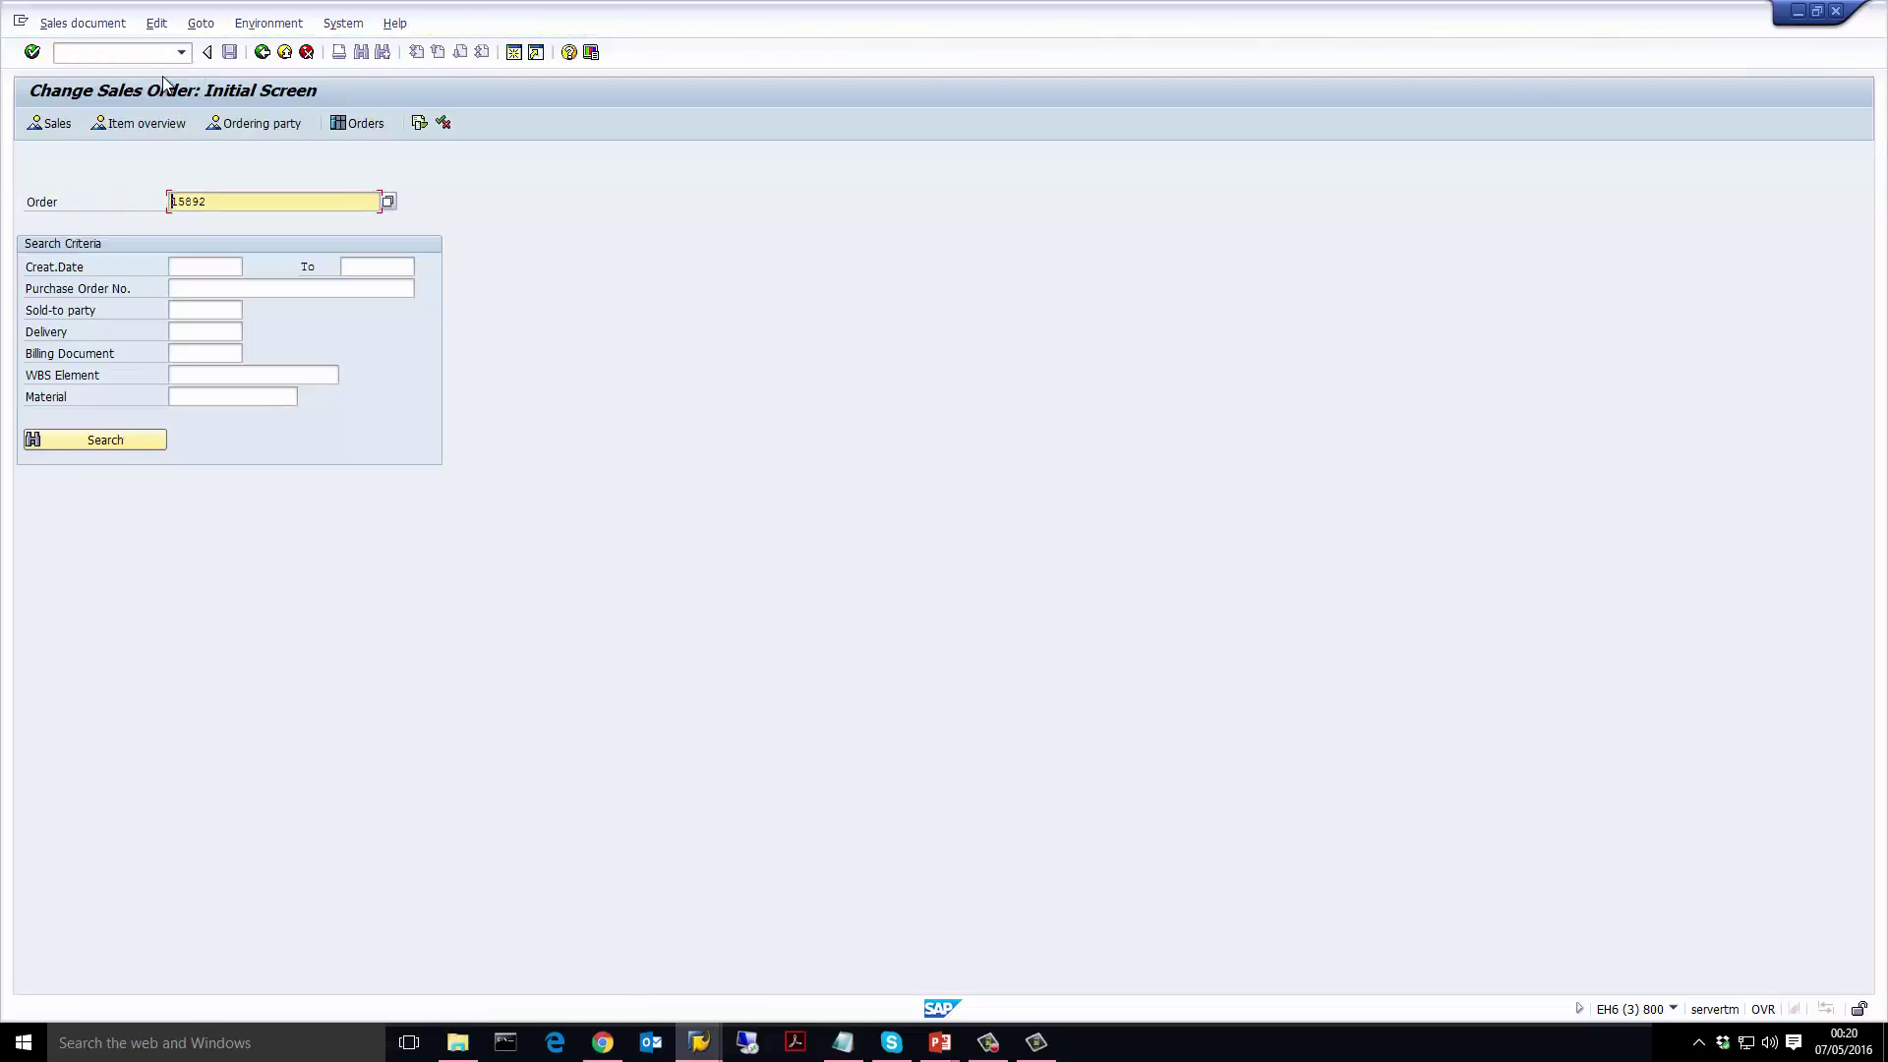
pyautogui.press('Return')
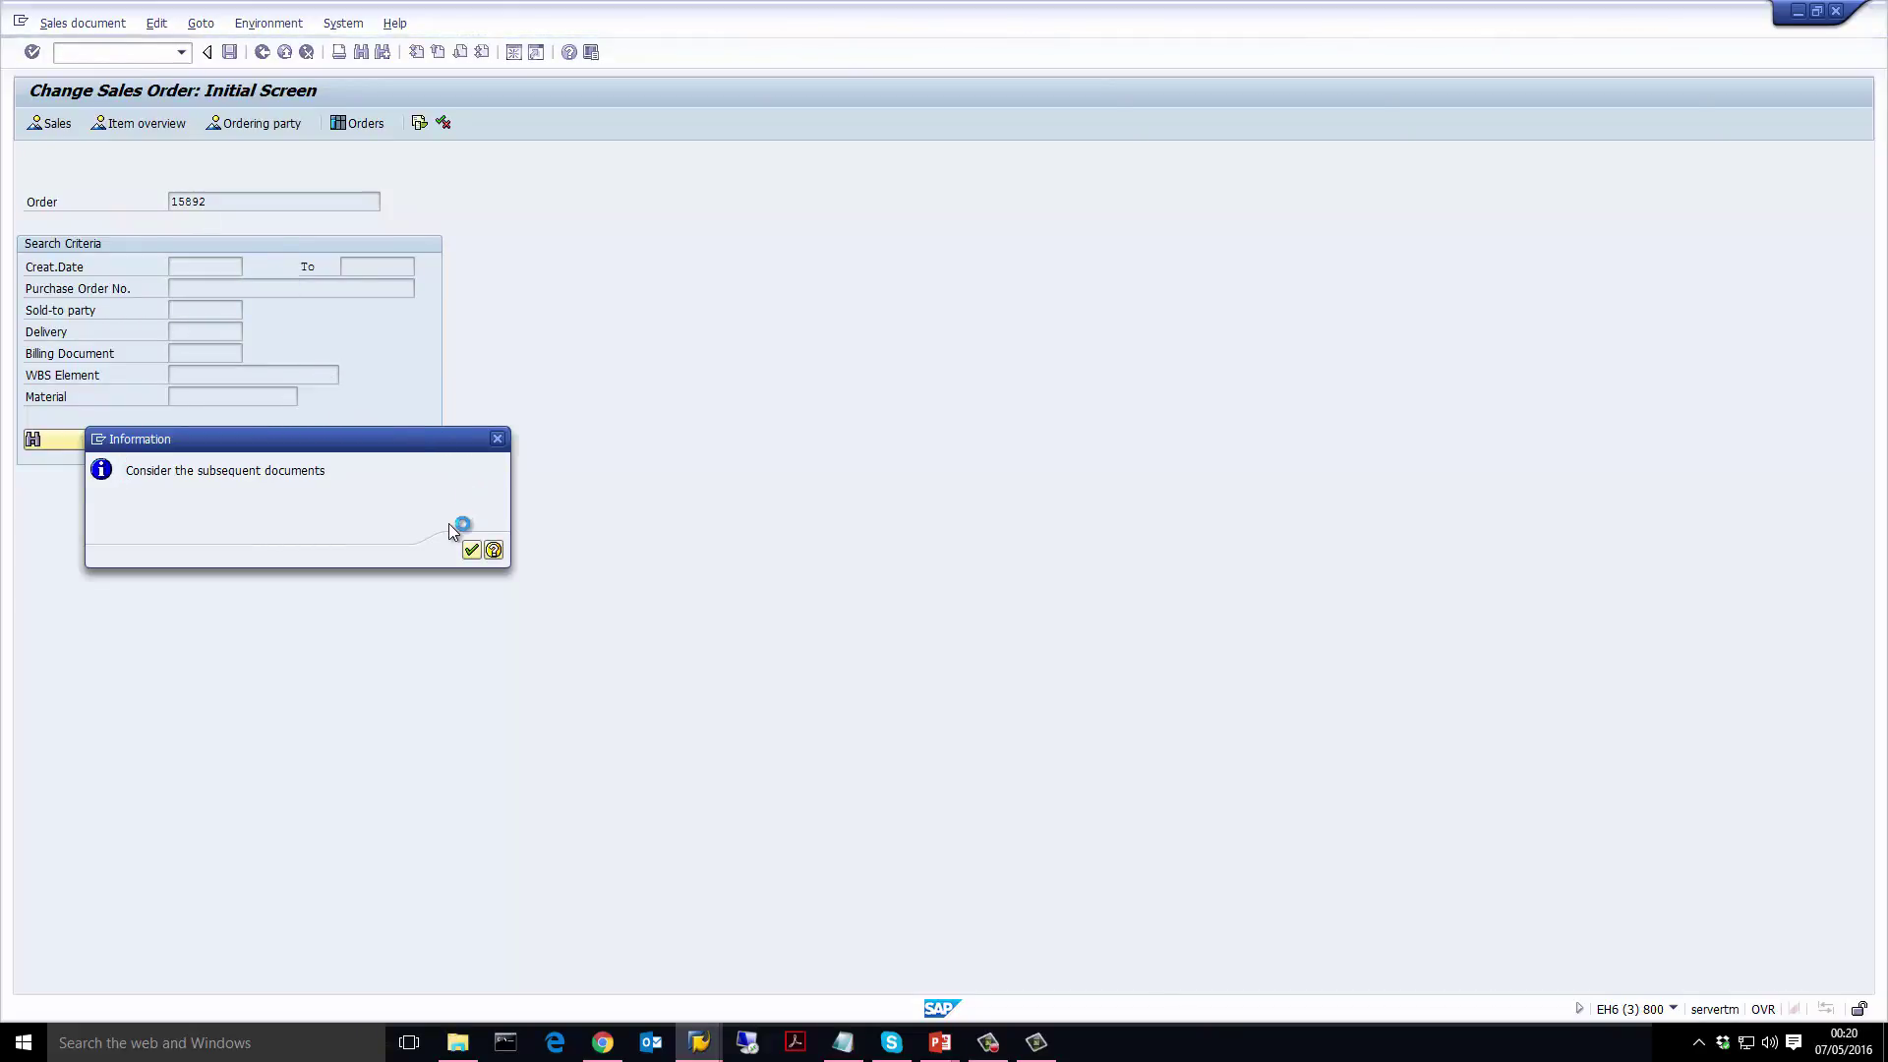
pyautogui.press('Return')
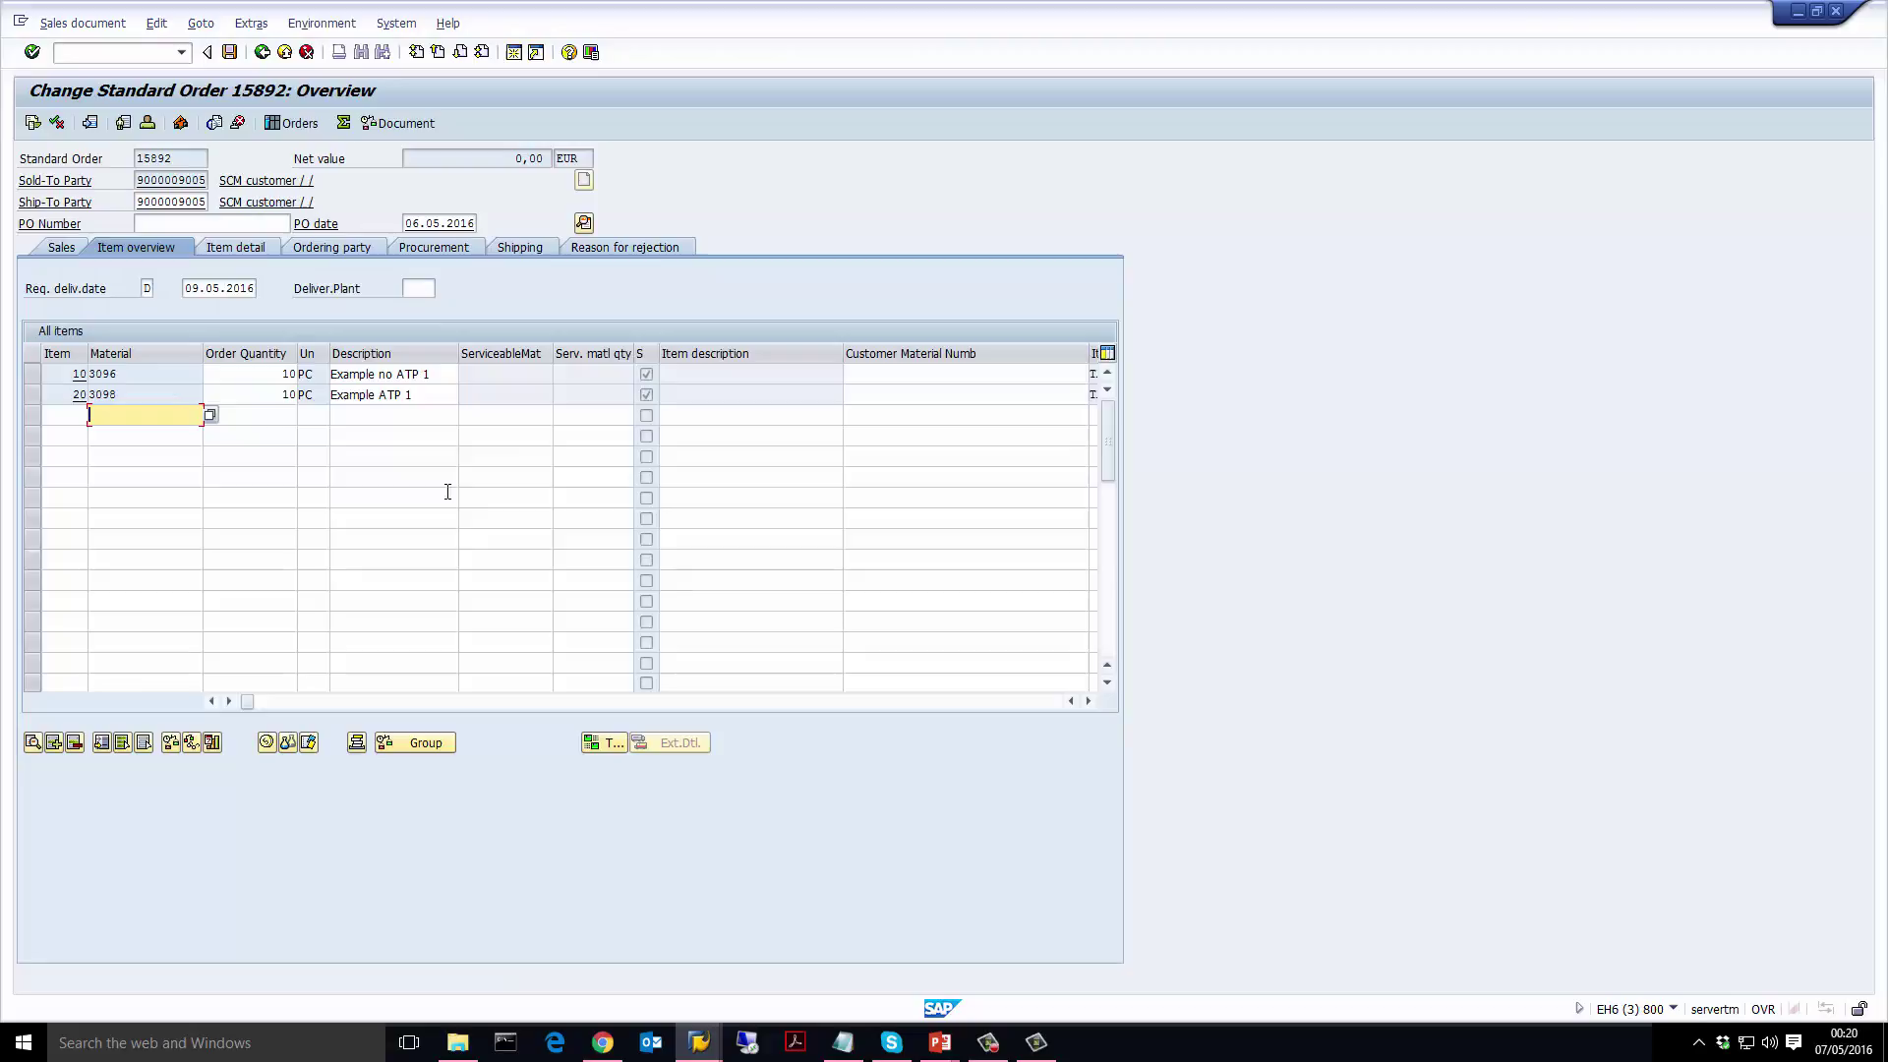
pyautogui.click(74, 25)
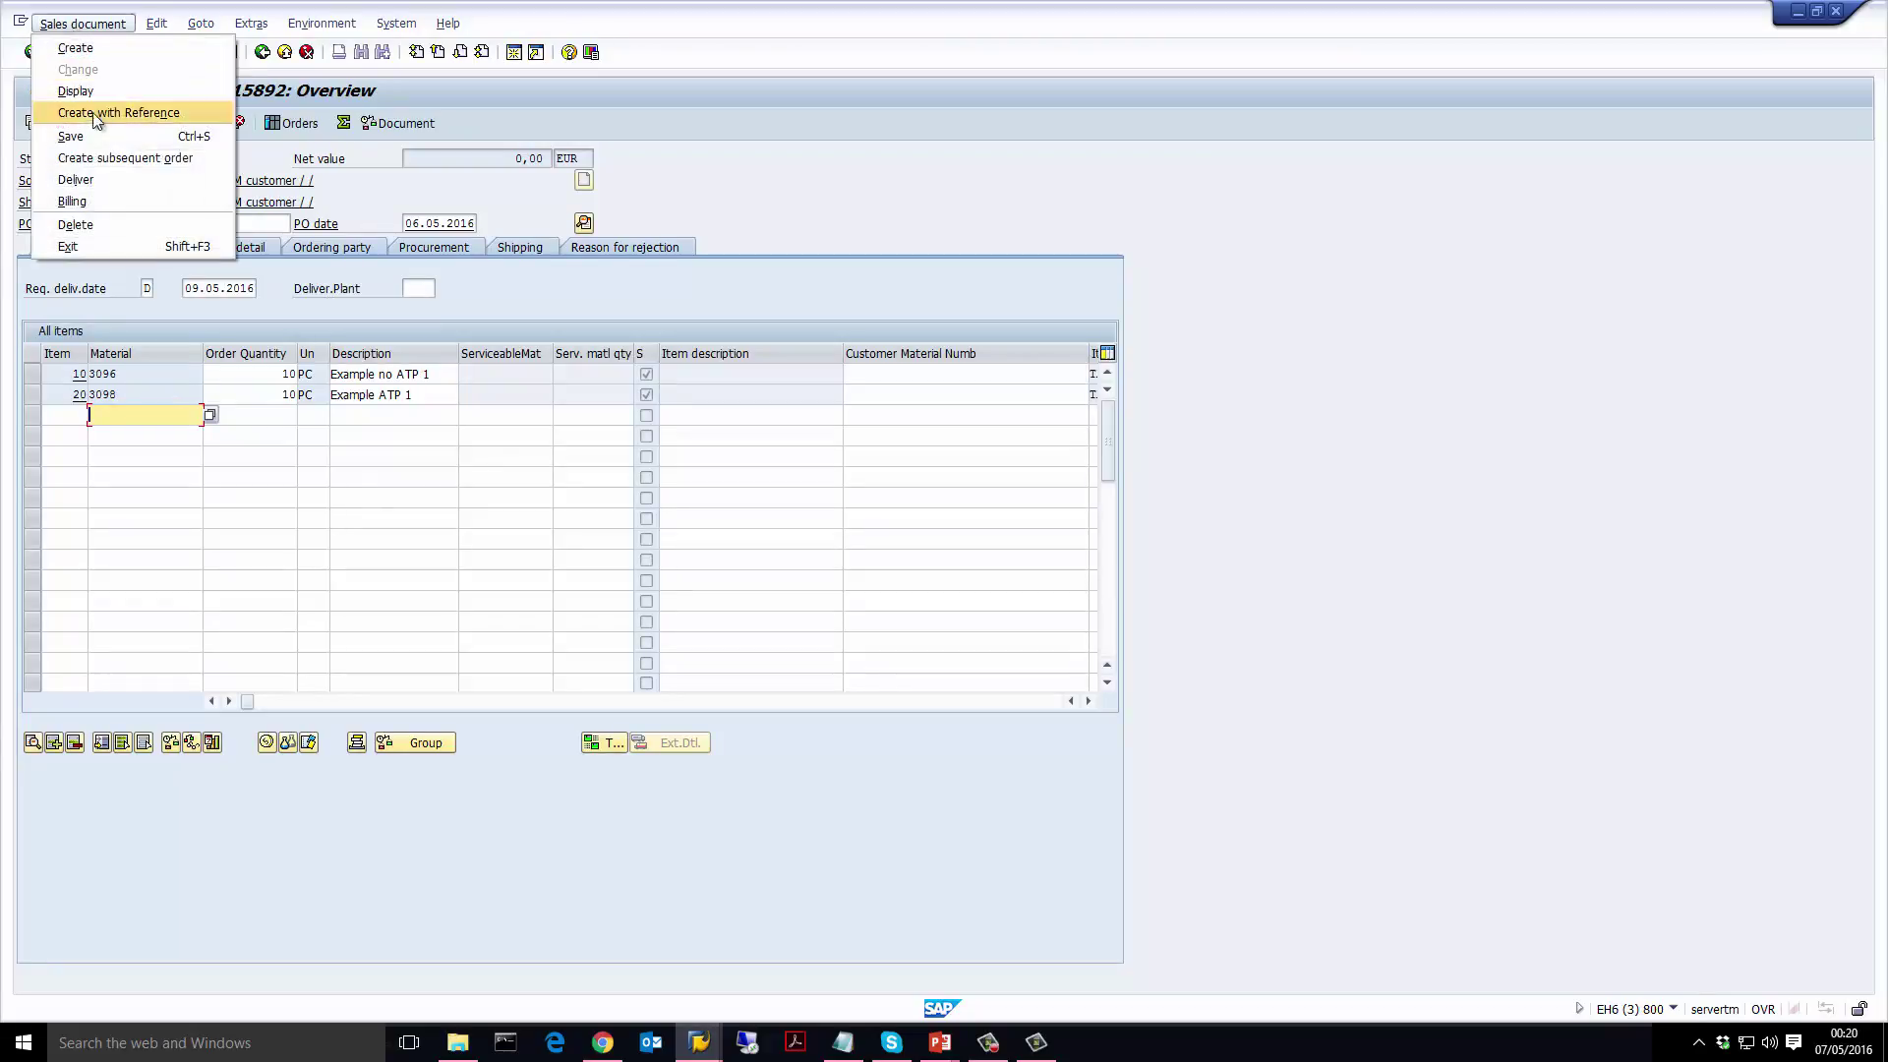
pyautogui.click(92, 172)
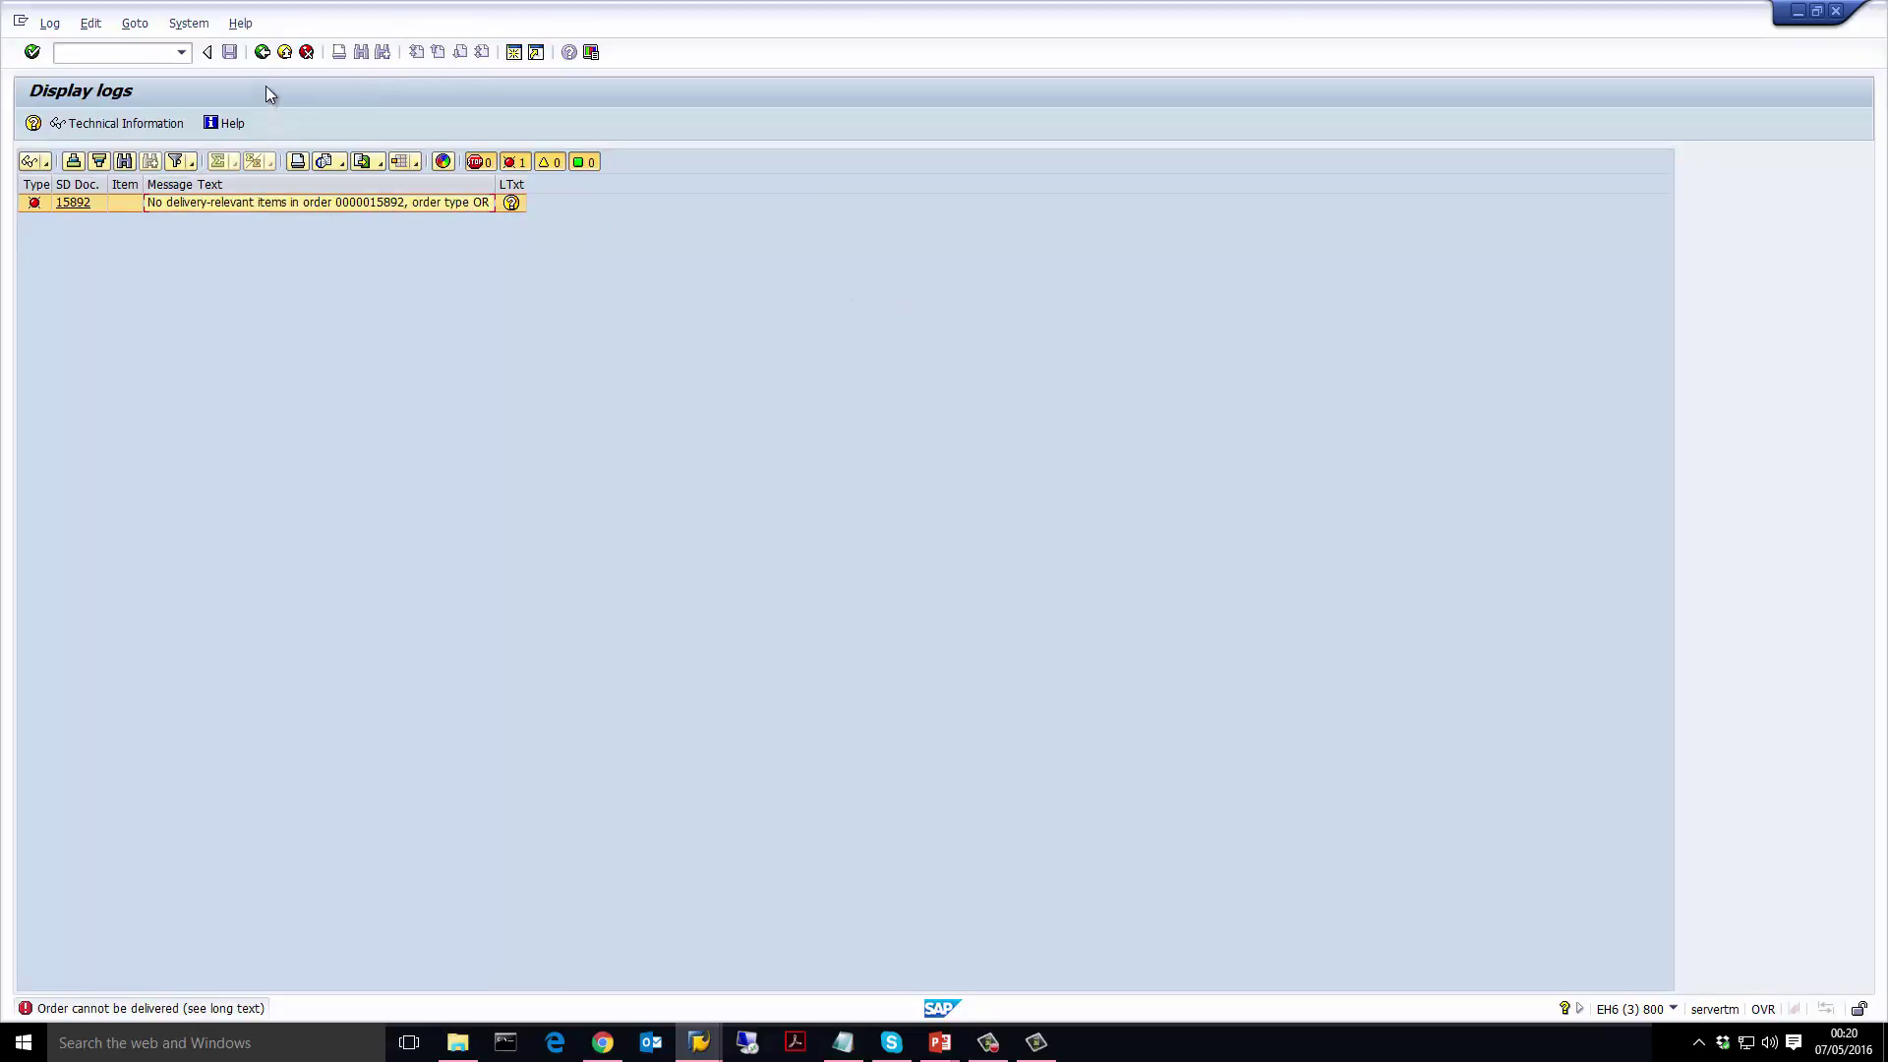
pyautogui.click(263, 52)
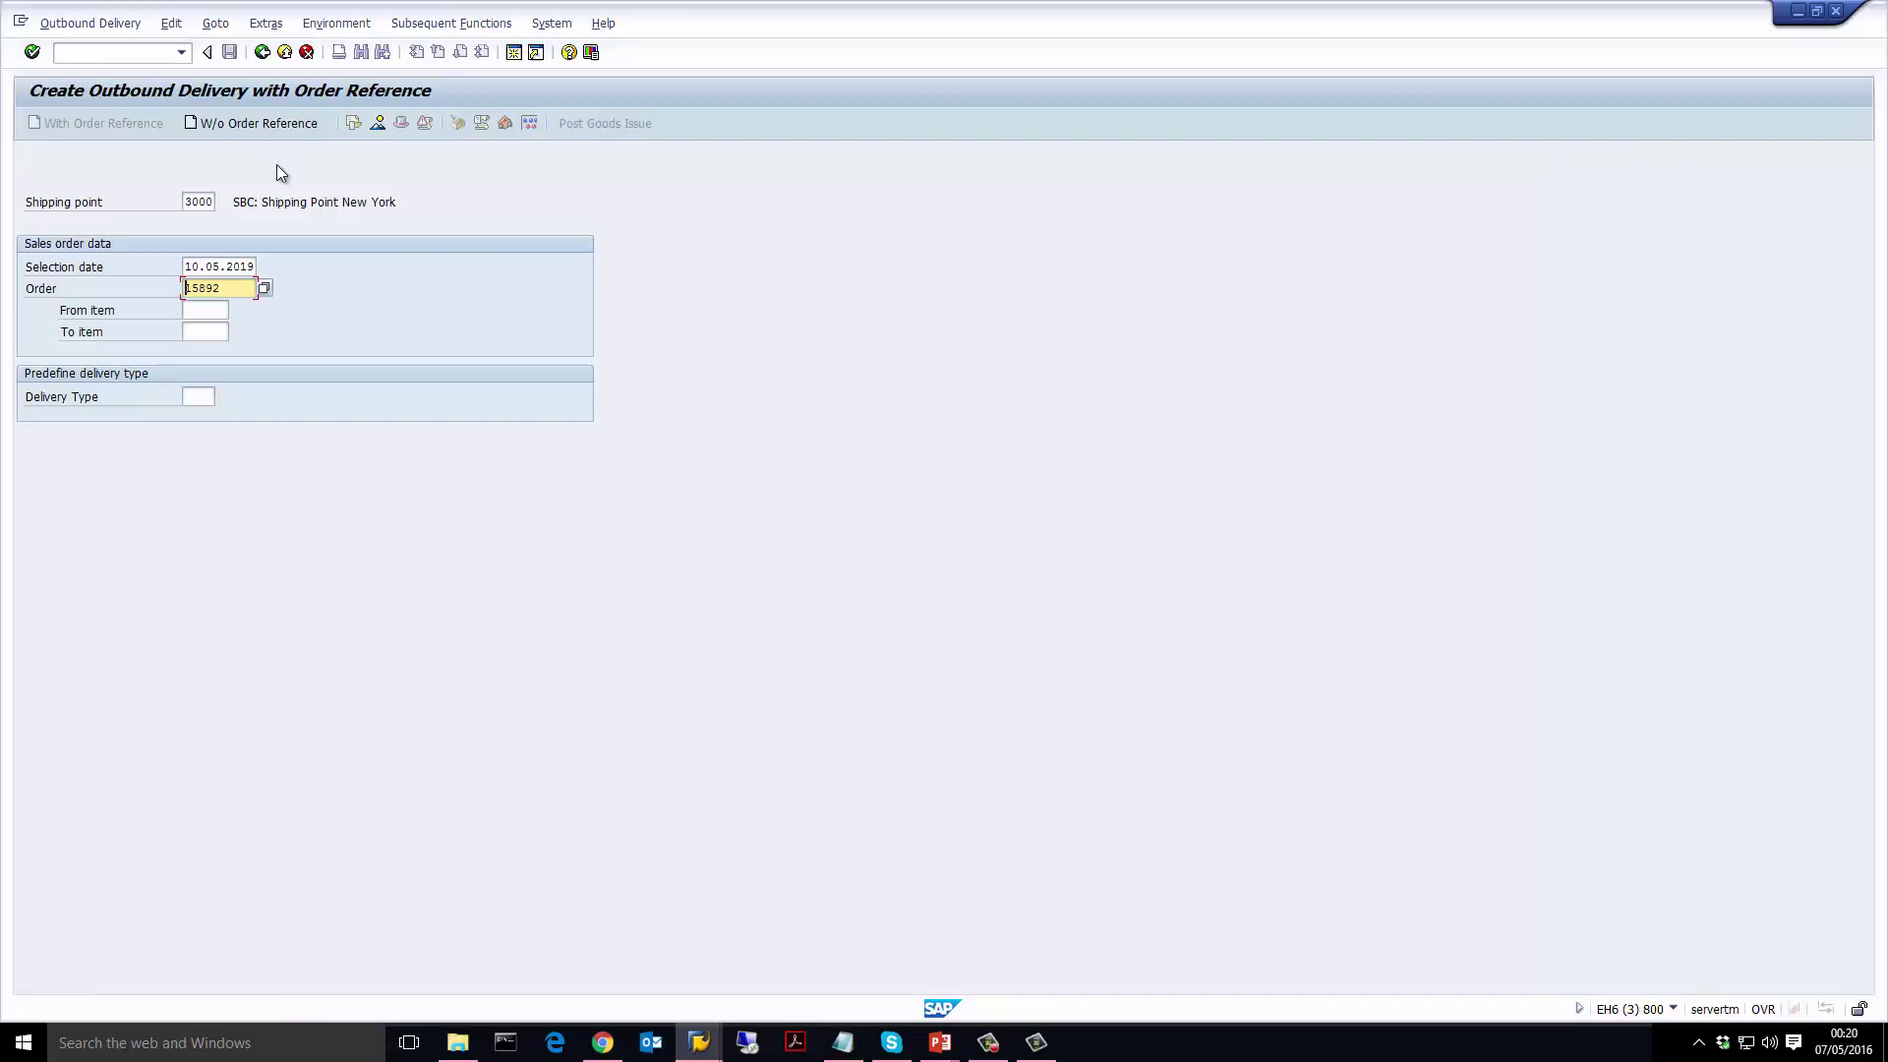
pyautogui.click(124, 52)
# In VL02N, check that item 10's partial delivery rule on the Shipping tab is B
pyautogui.write('/nvl02n')
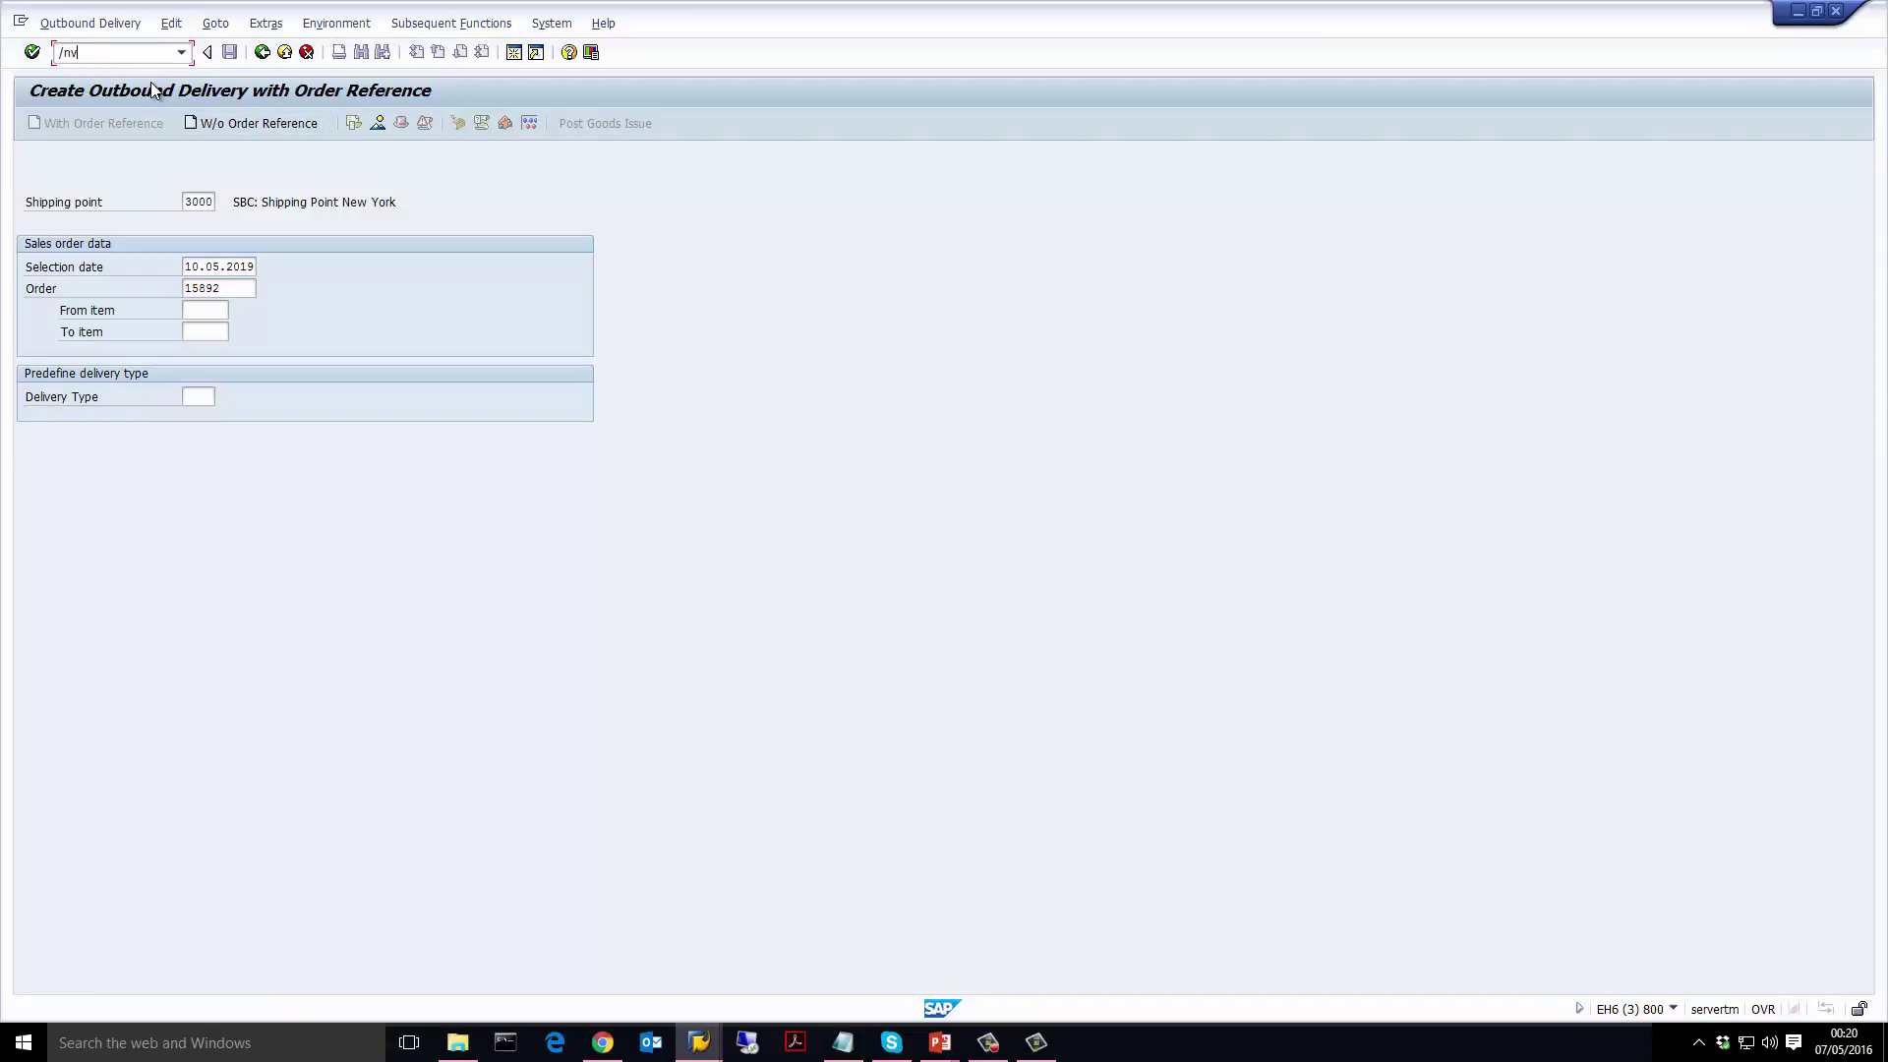
pyautogui.press('Return')
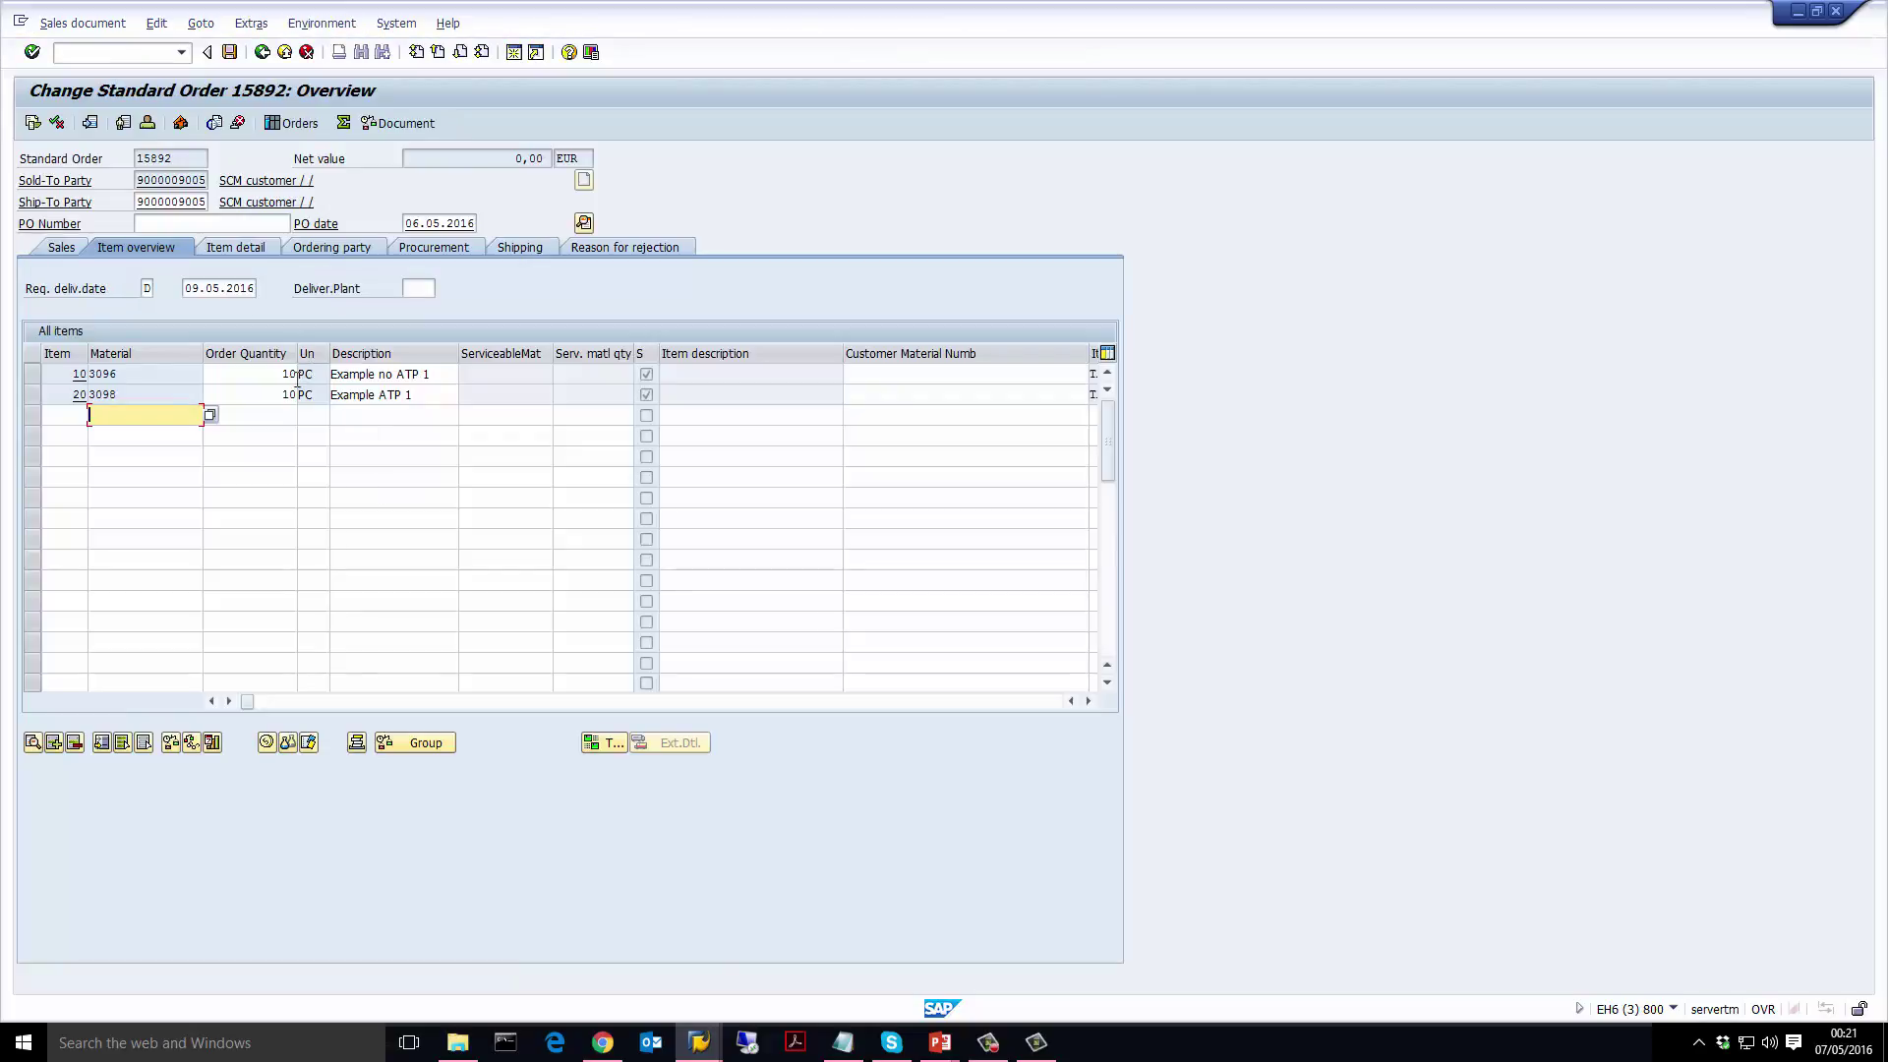
pyautogui.click(287, 377)
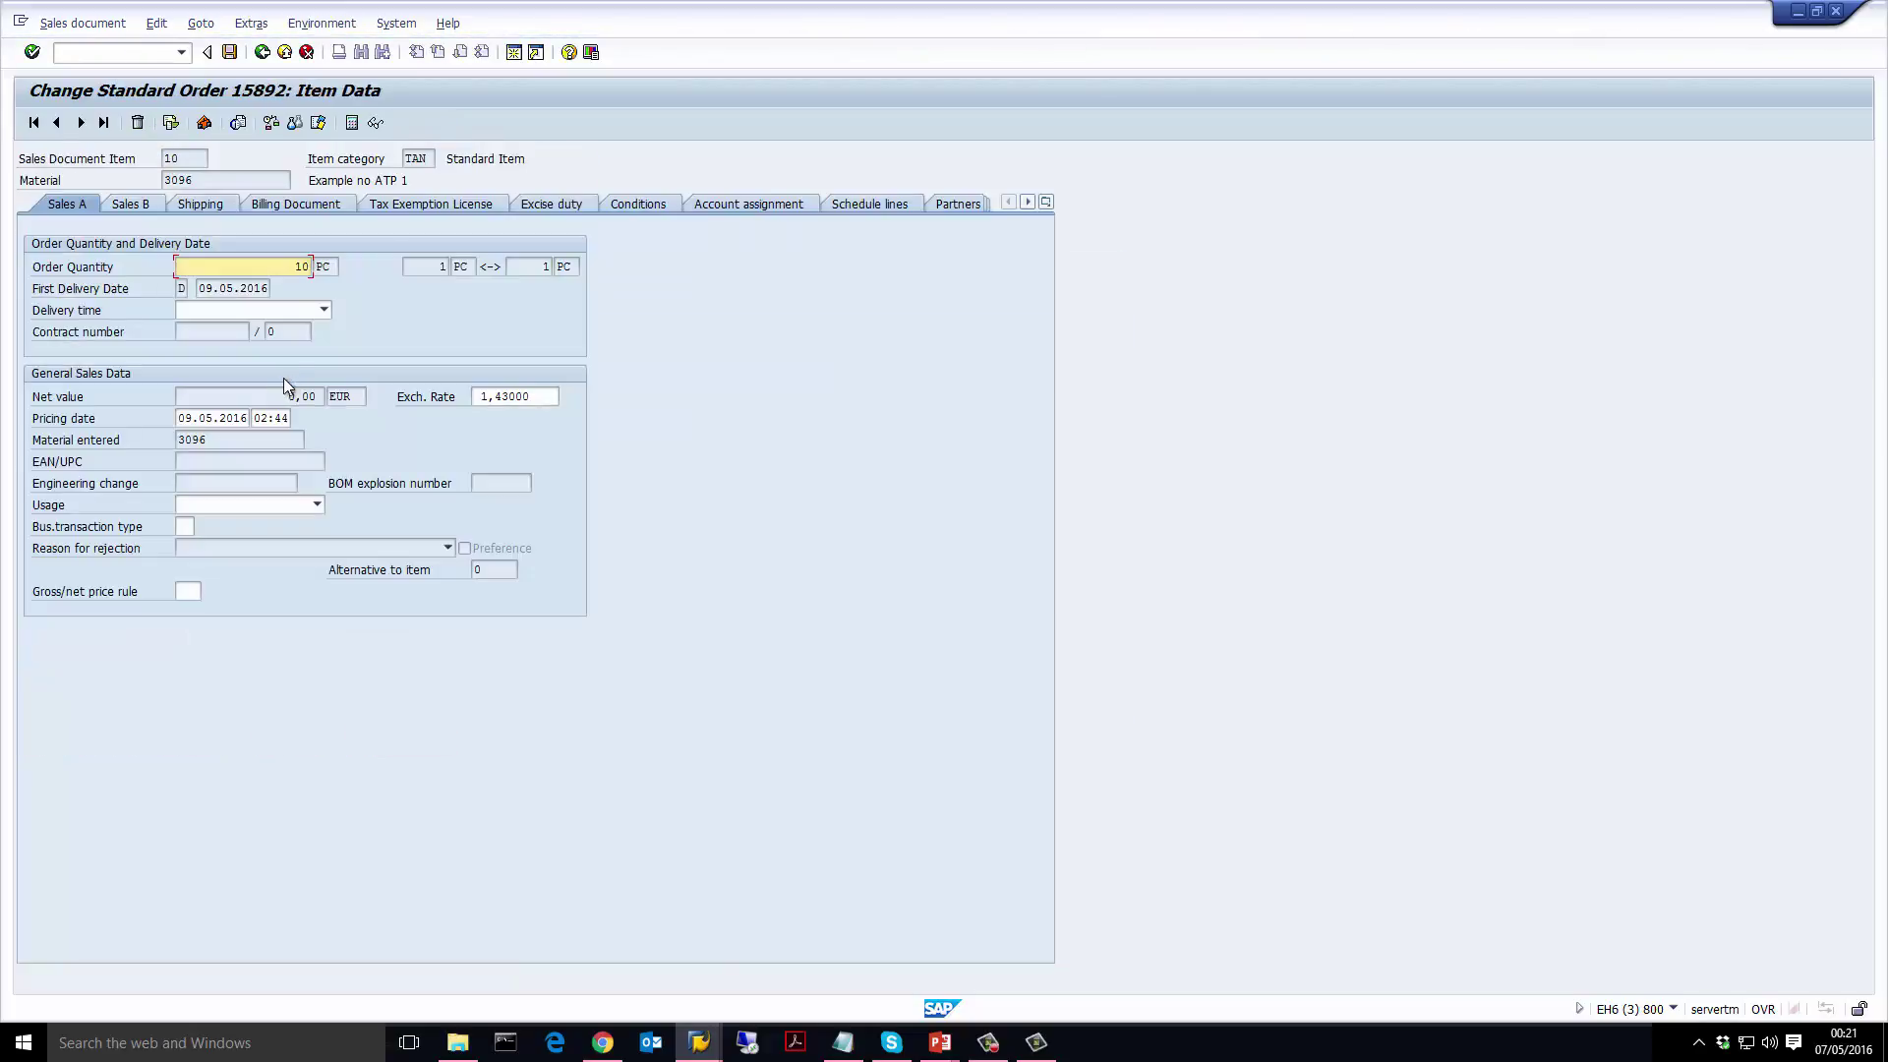
pyautogui.click(214, 202)
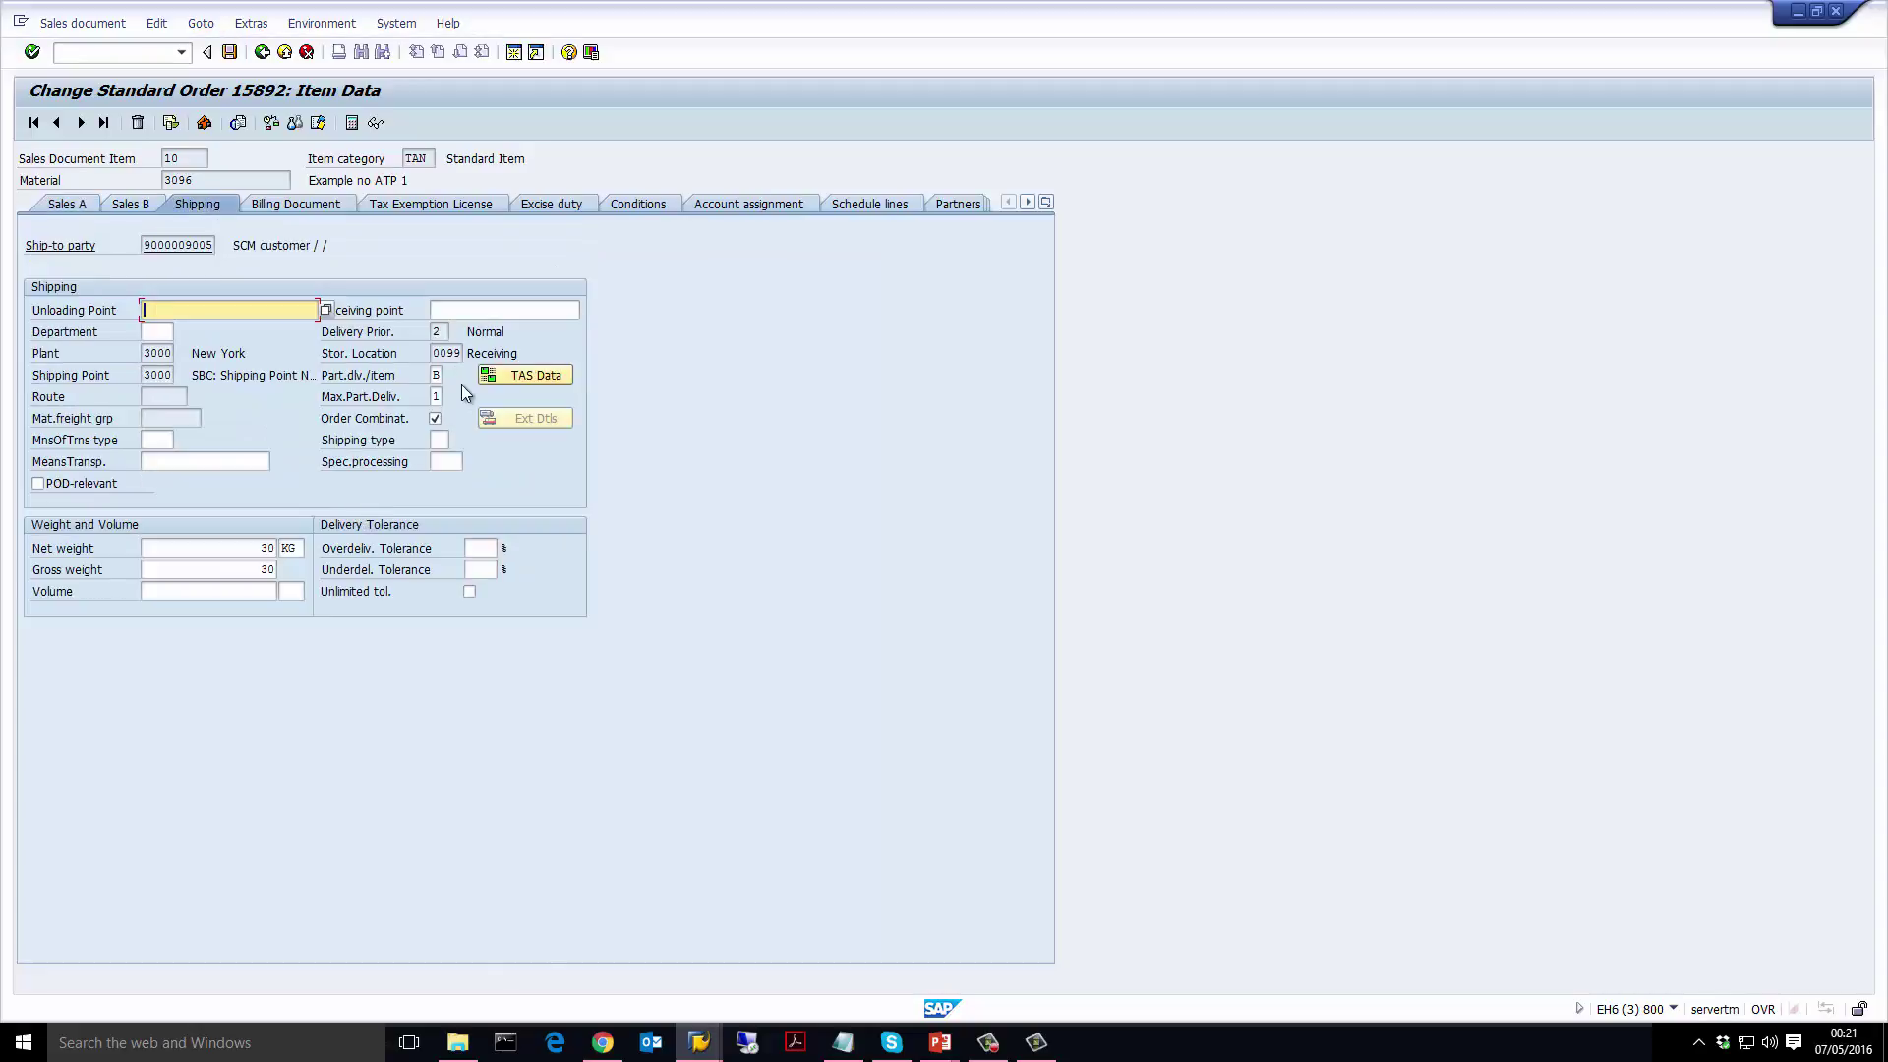
pyautogui.click(435, 375)
pyautogui.click(405, 430)
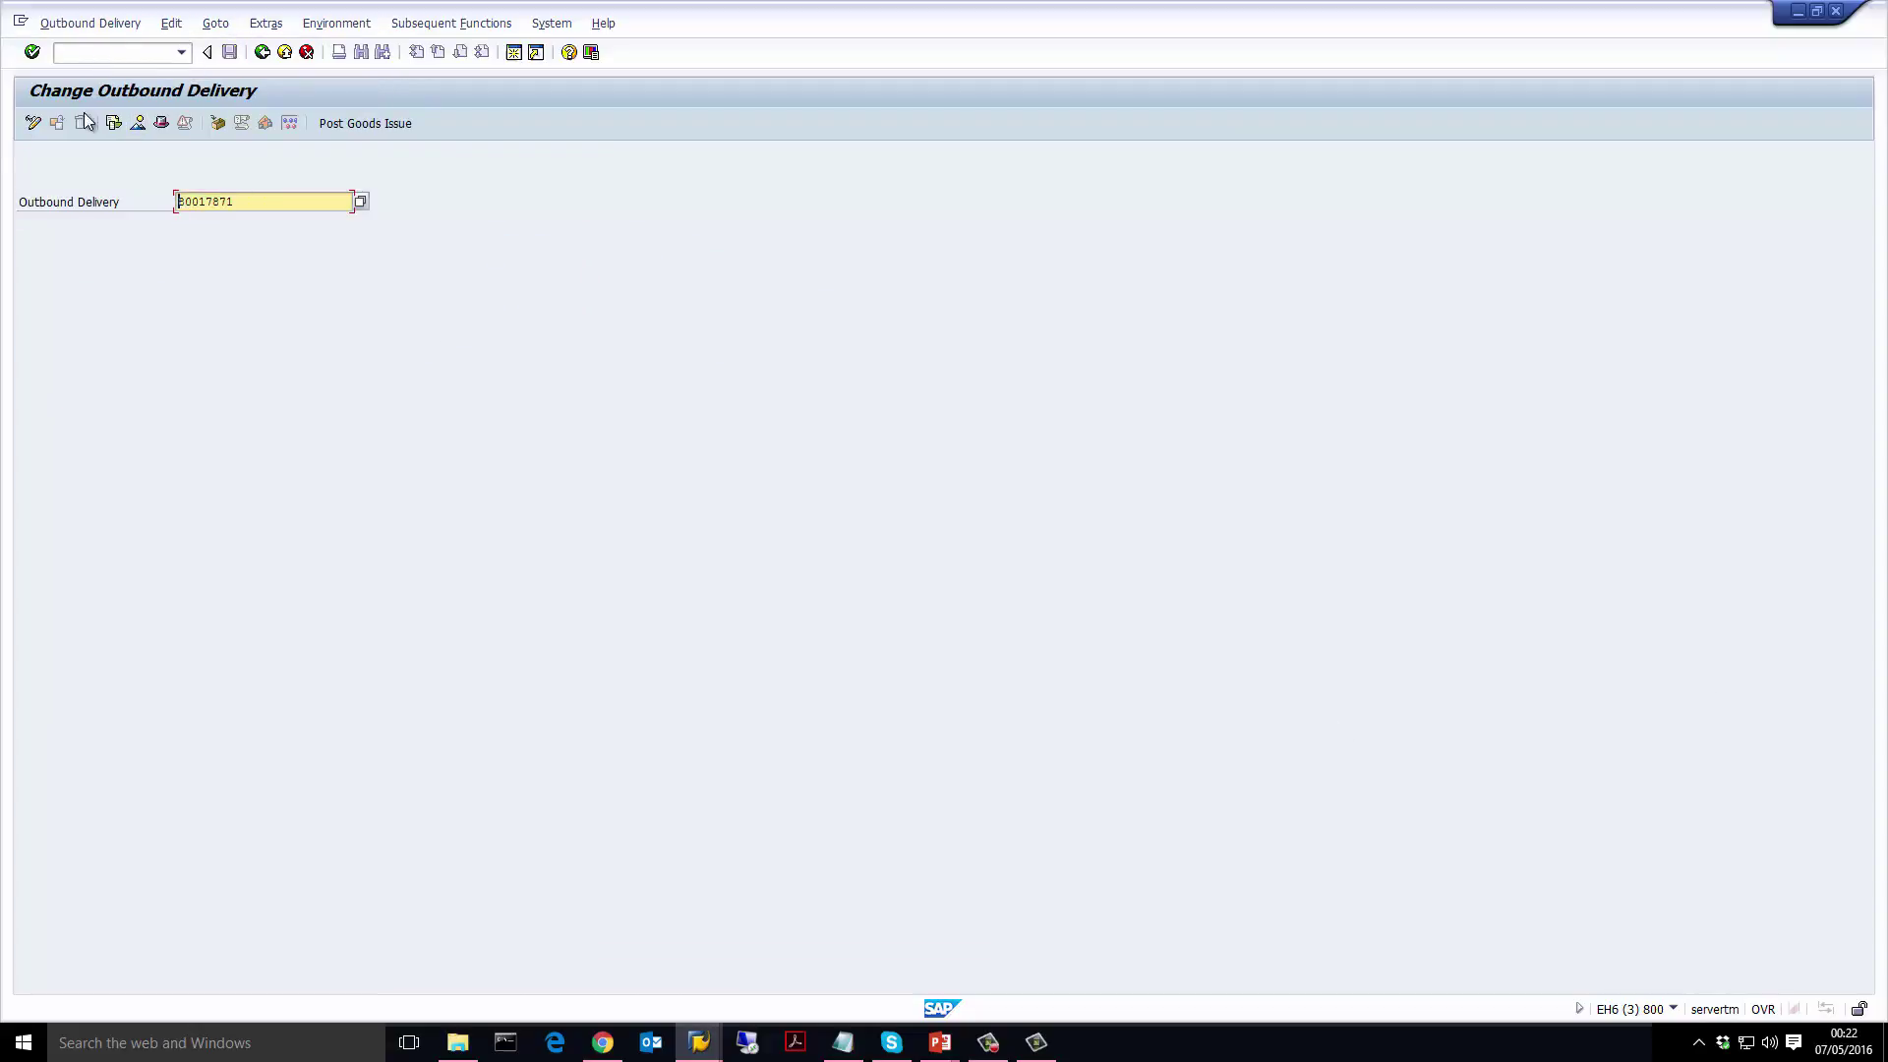
# Create the billing document for delivery 80017871 via transaction VL02N
pyautogui.click(105, 49)
pyautogui.write('/nvl02n')
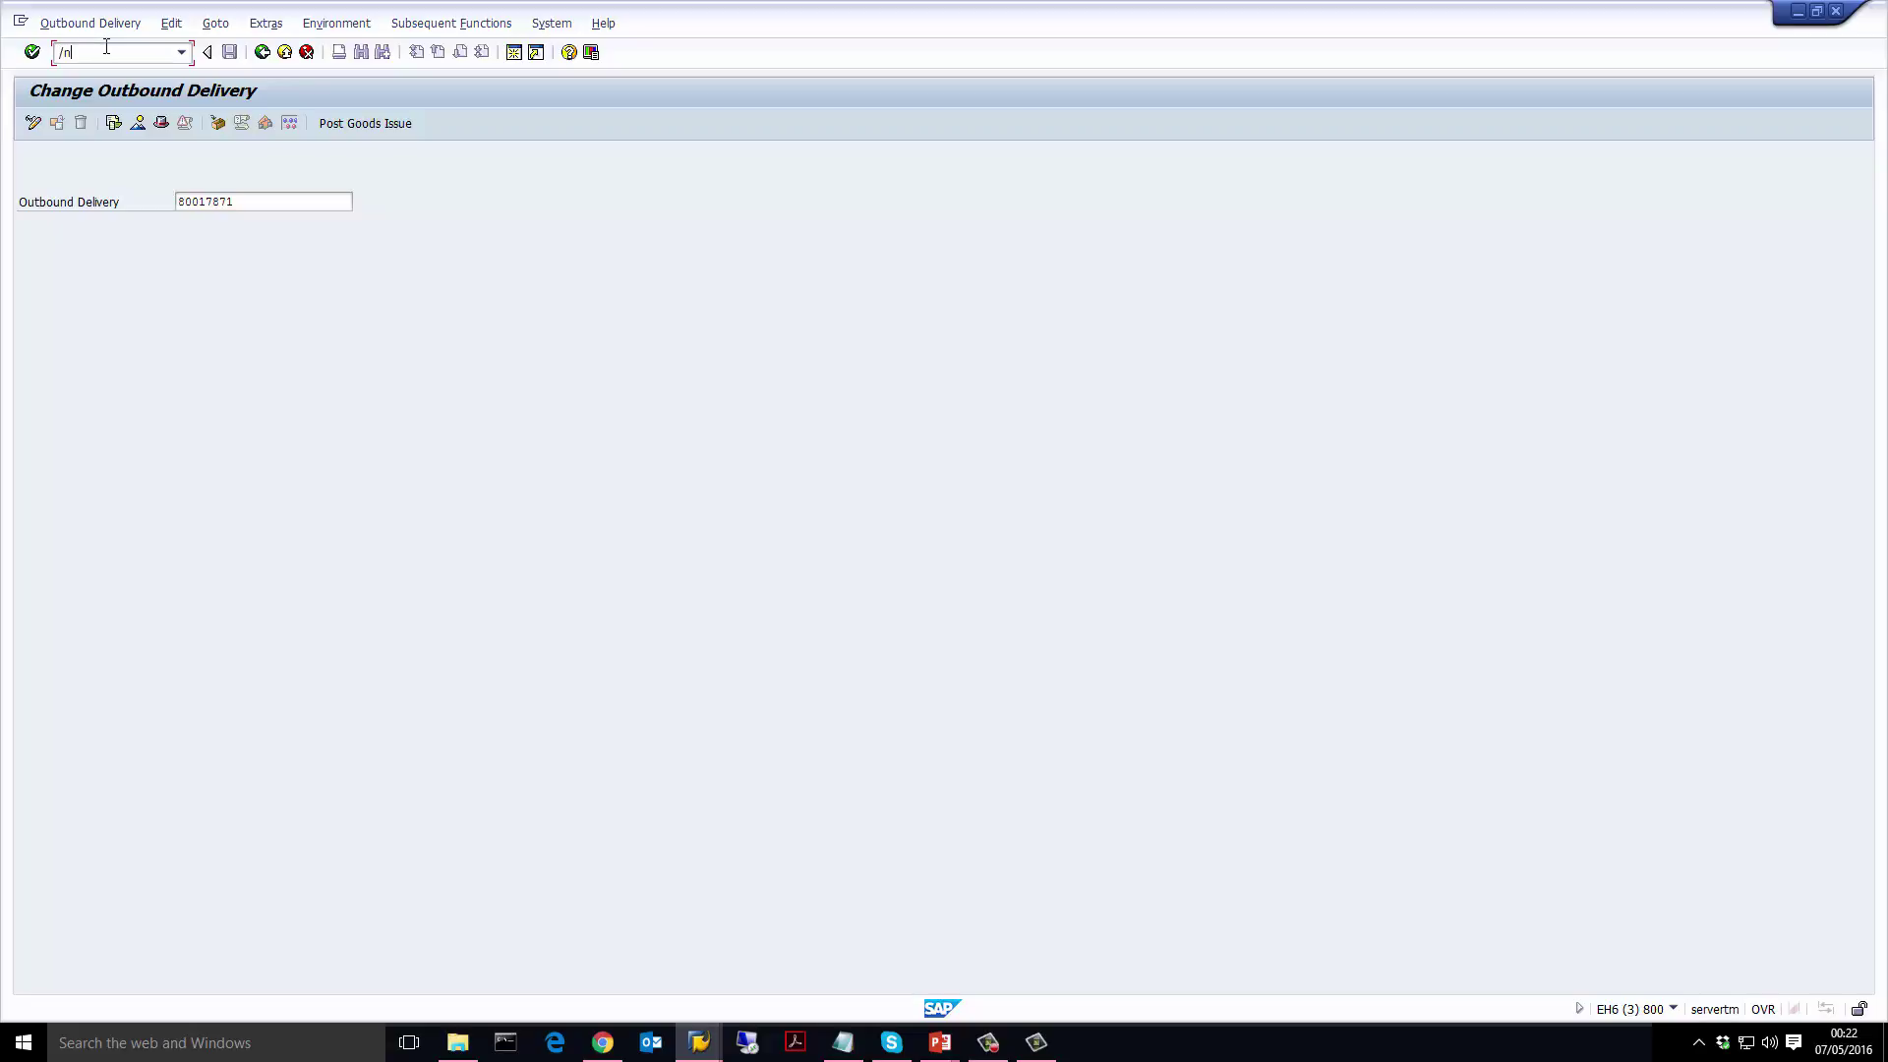
pyautogui.press('Return')
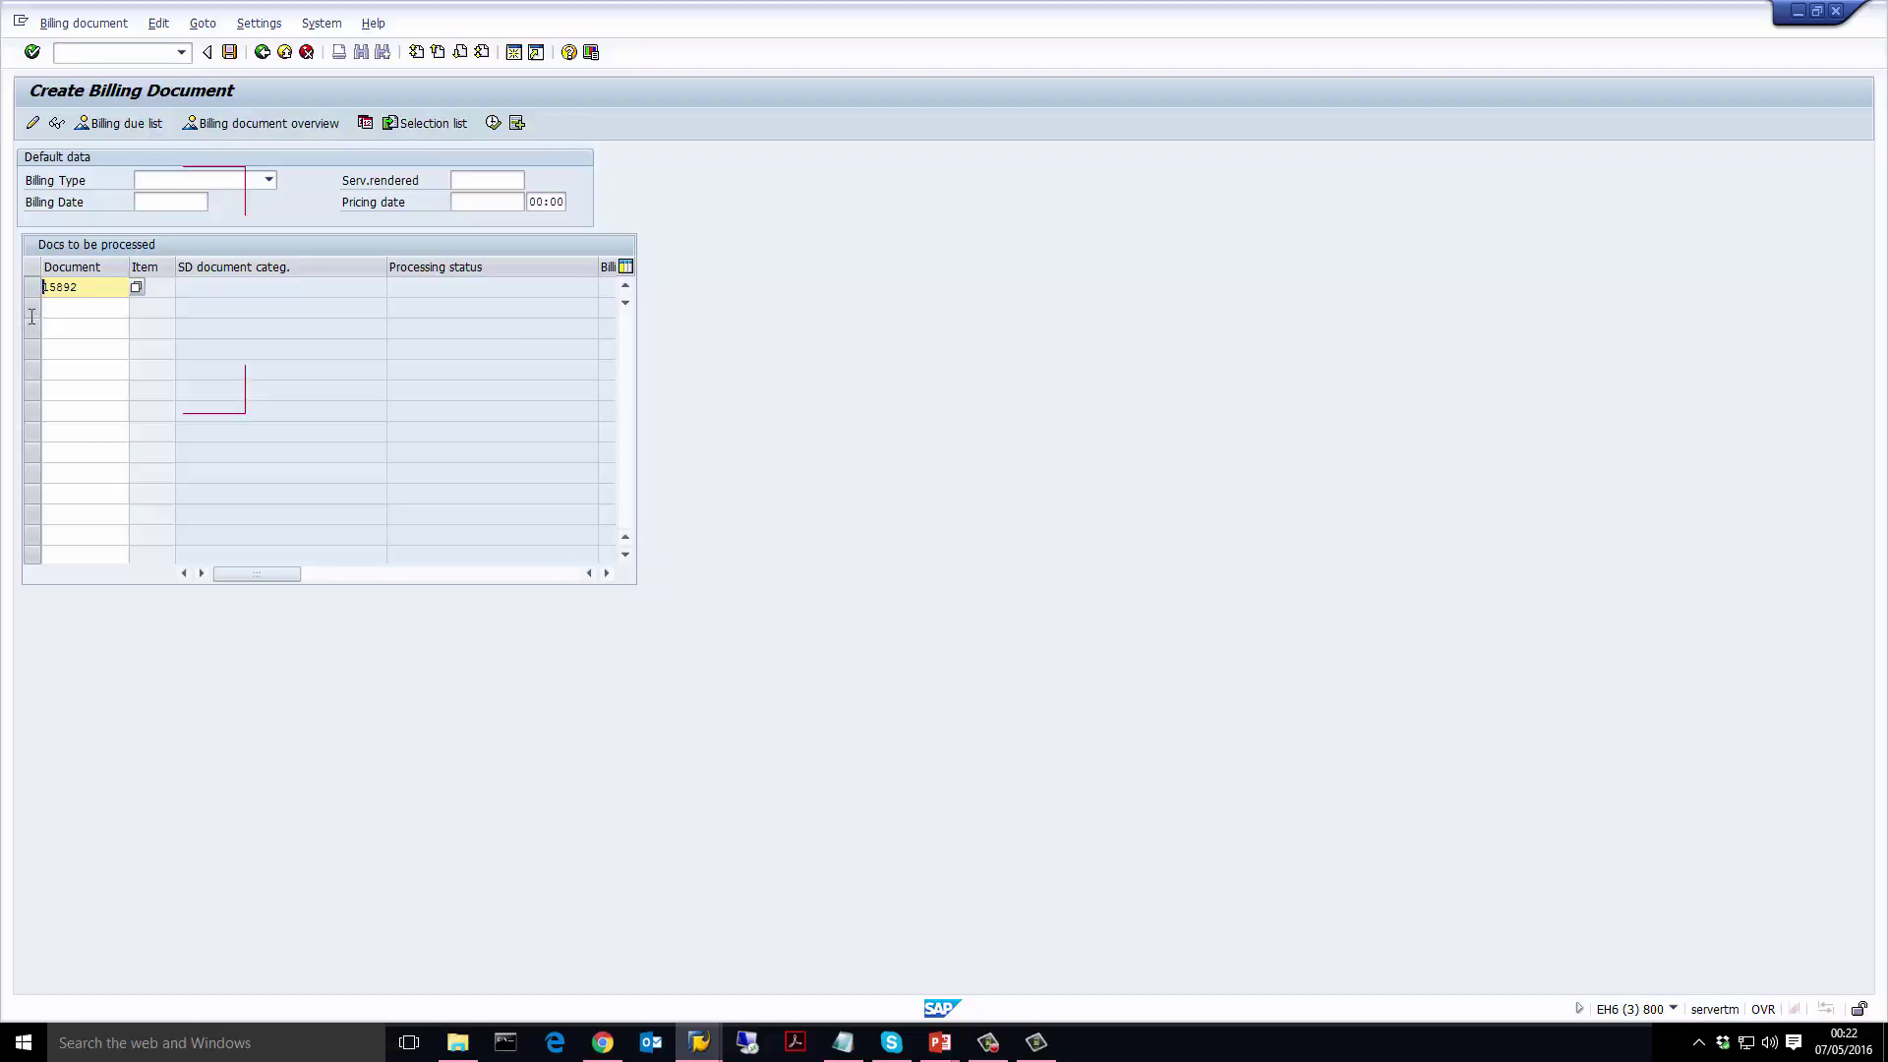
pyautogui.write('80017871')
pyautogui.click(494, 124)
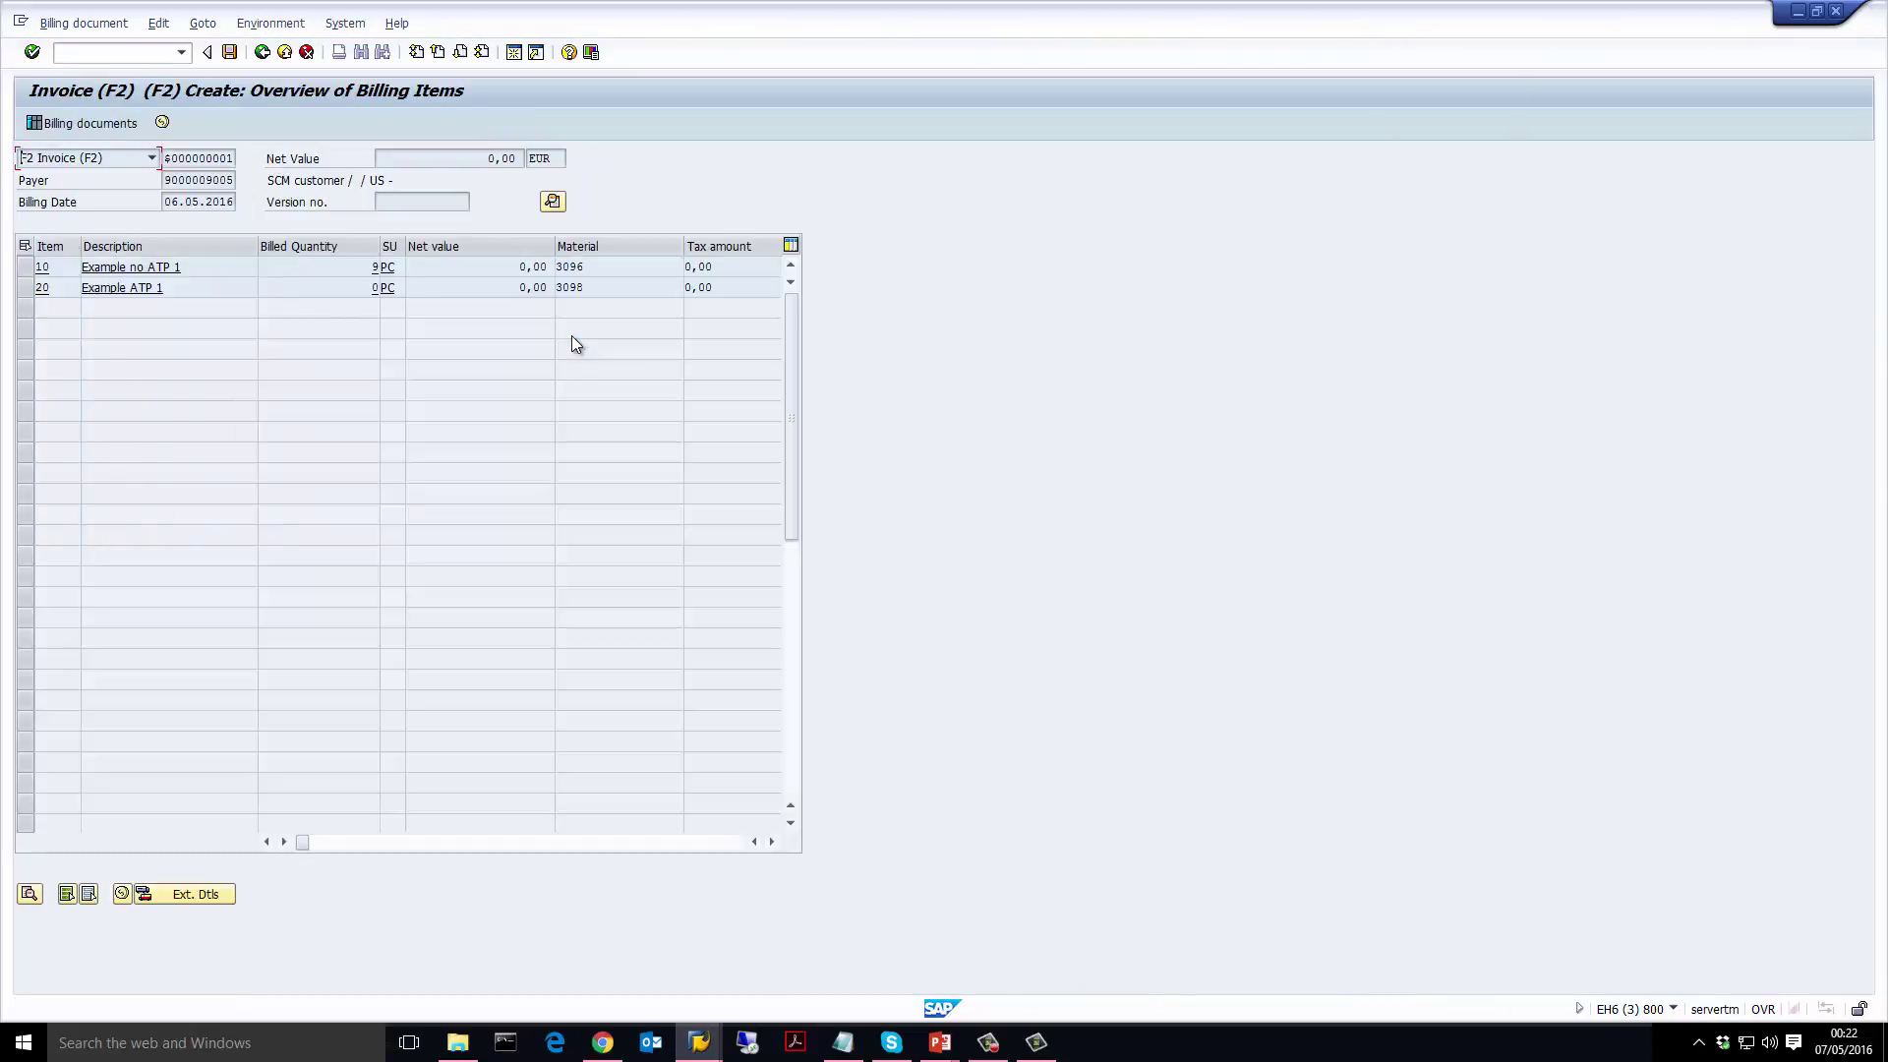
# Check the invoice items: item 10 billed 9 PC, item 20 billed 0 PC, plus item 10's net value
pyautogui.click(374, 267)
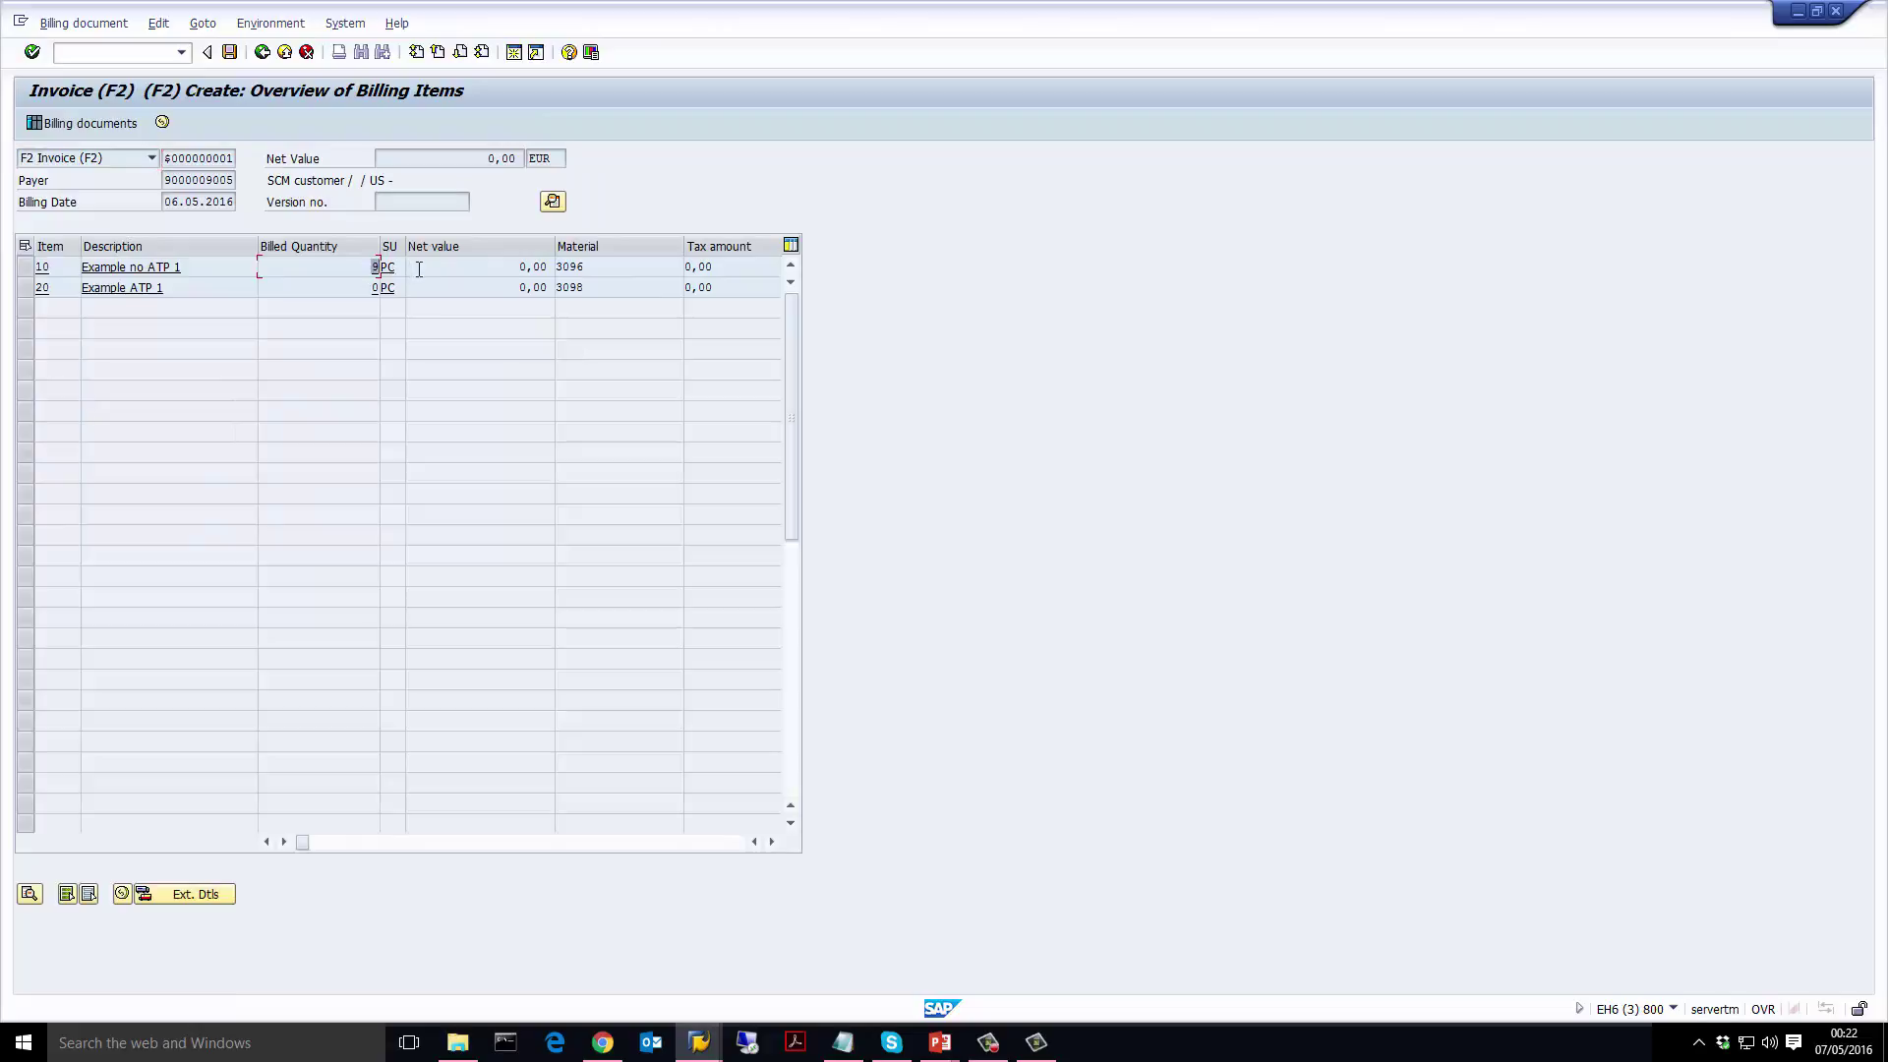
pyautogui.click(337, 288)
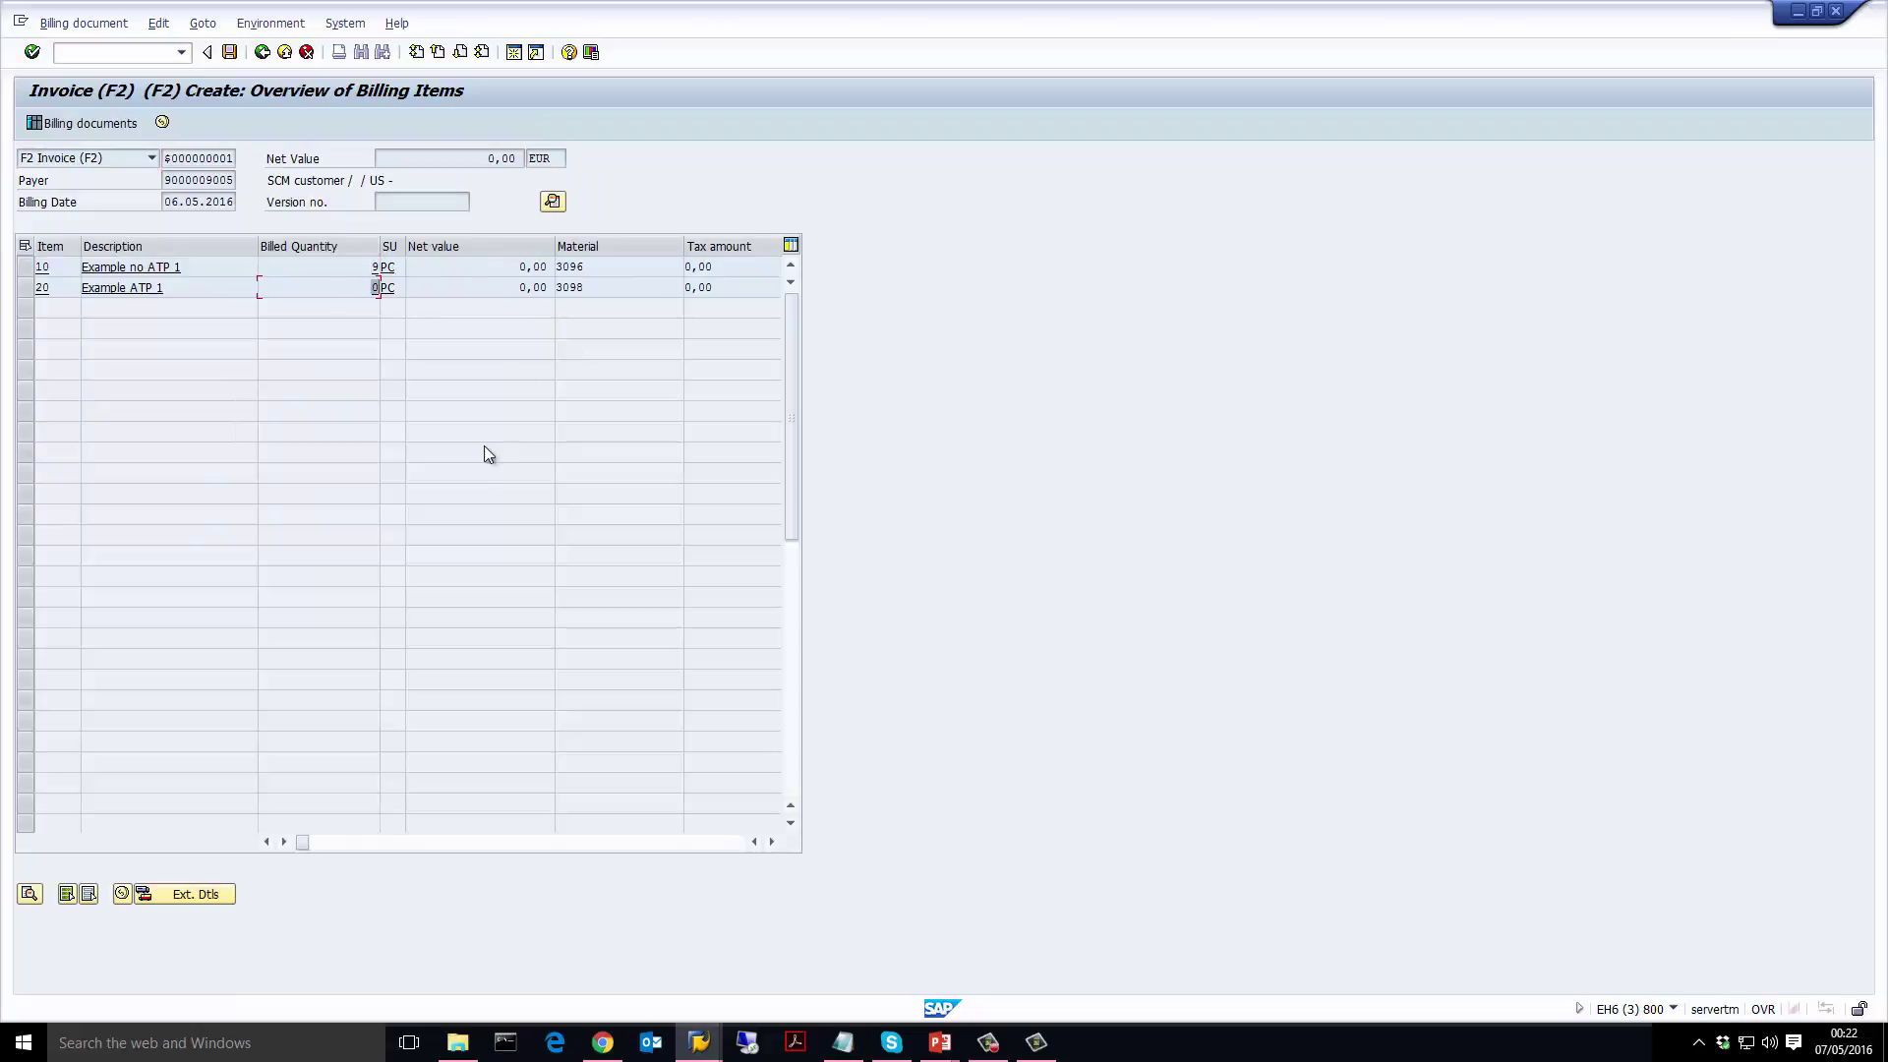
pyautogui.click(192, 288)
pyautogui.click(375, 289)
pyautogui.click(536, 266)
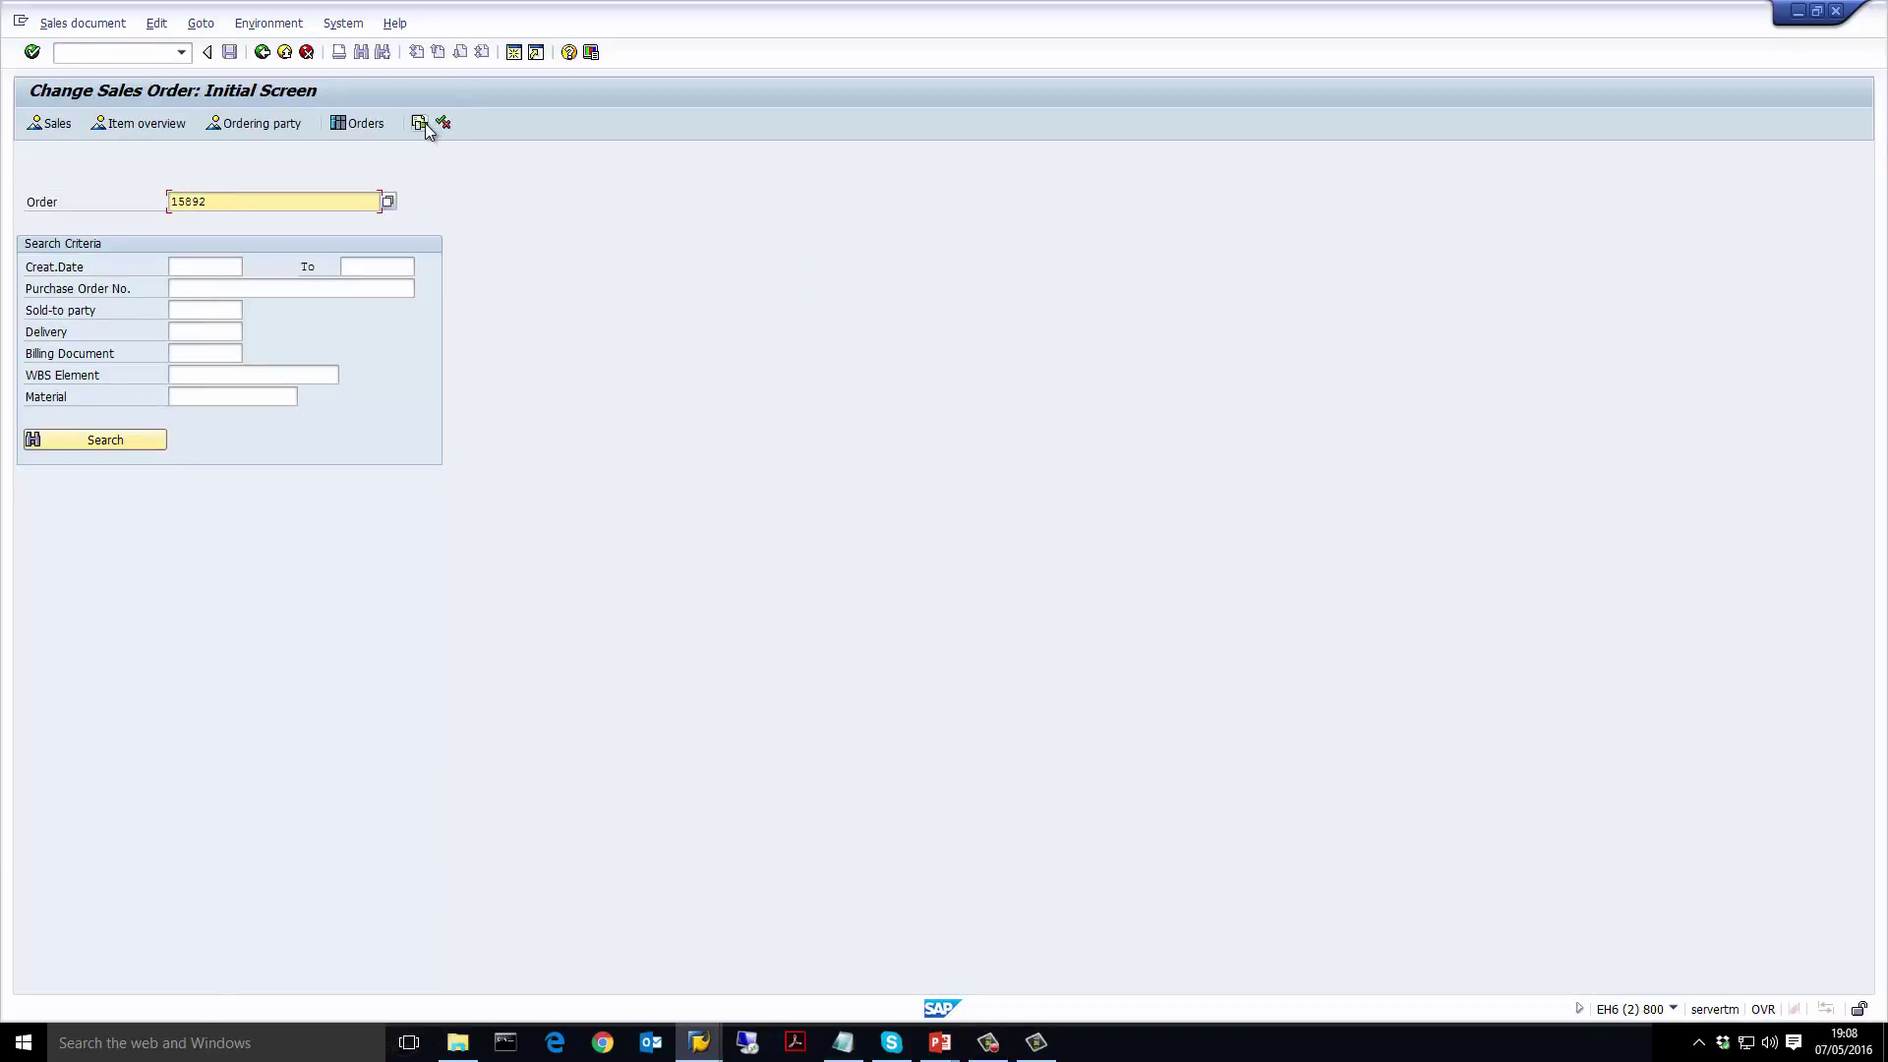
# In order 15892's document flow, review delivery 80017871's item 10 delivered quantity of 9, then open the standard order
pyautogui.click(423, 124)
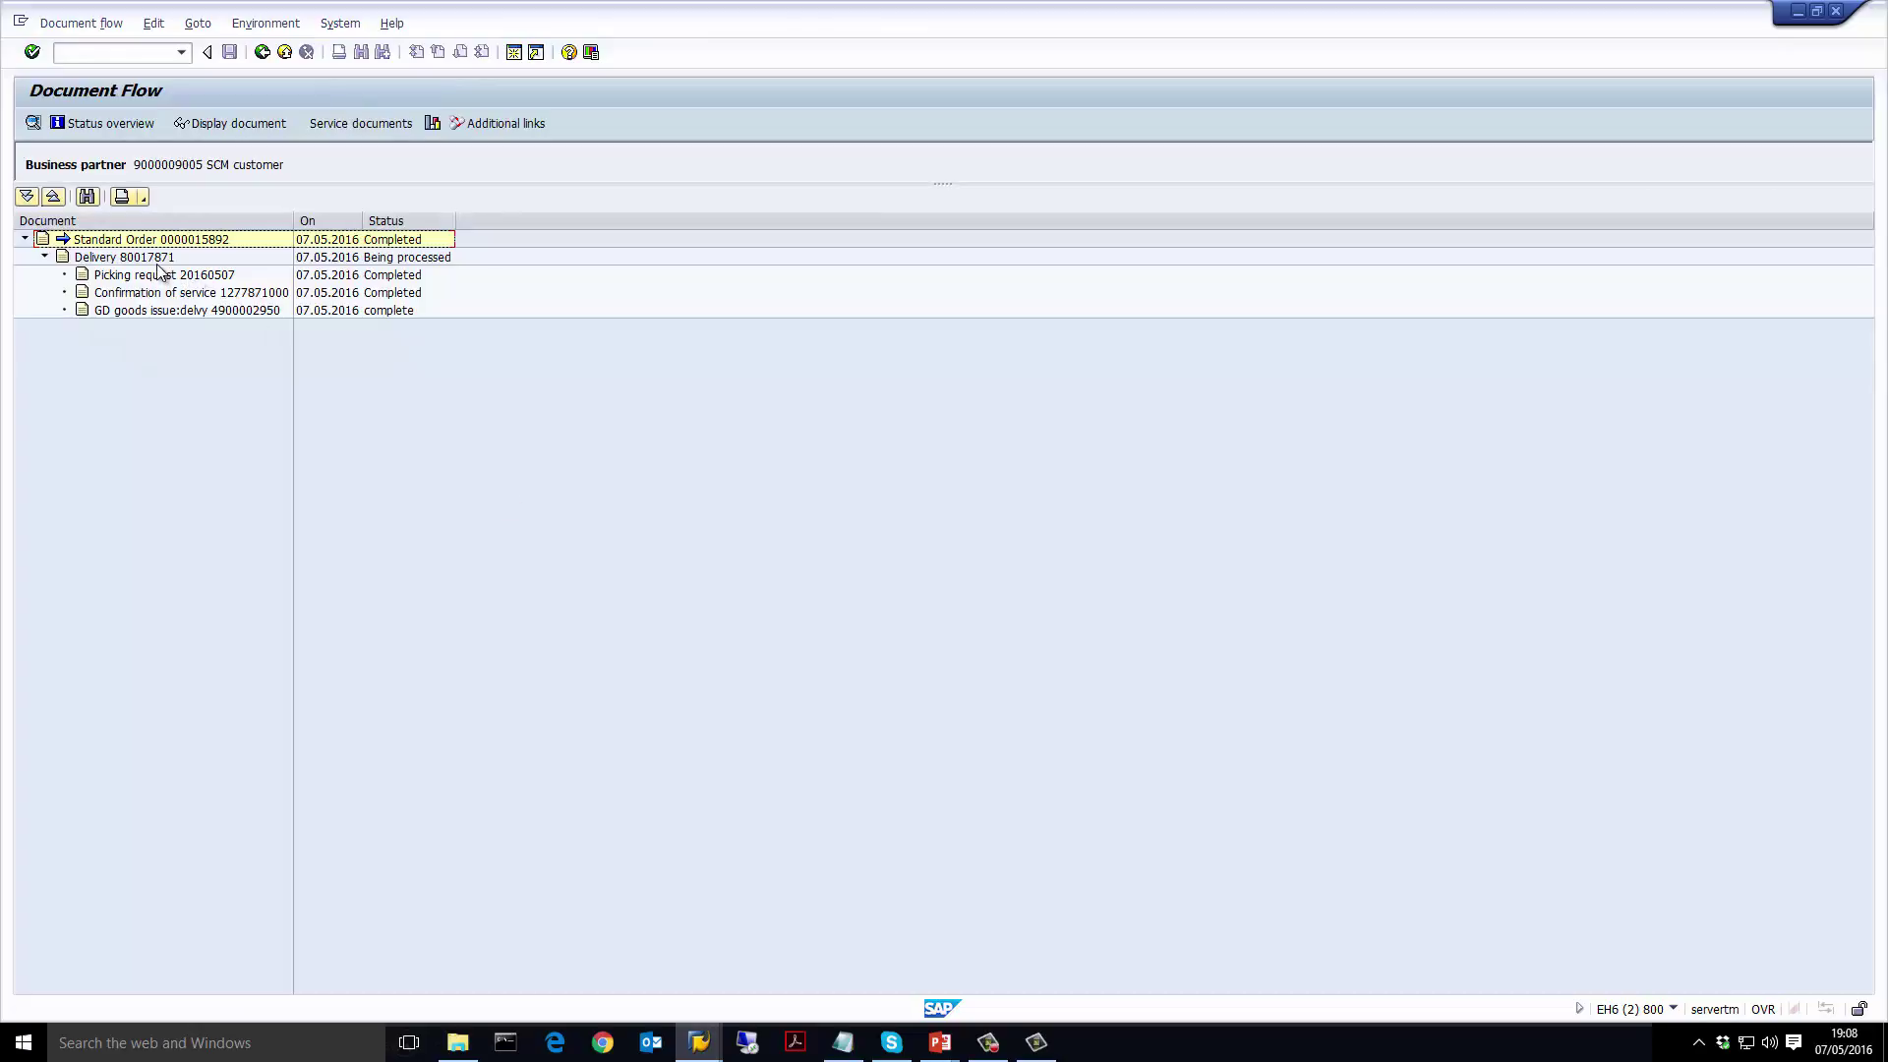
pyautogui.click(159, 261)
pyautogui.click(144, 252)
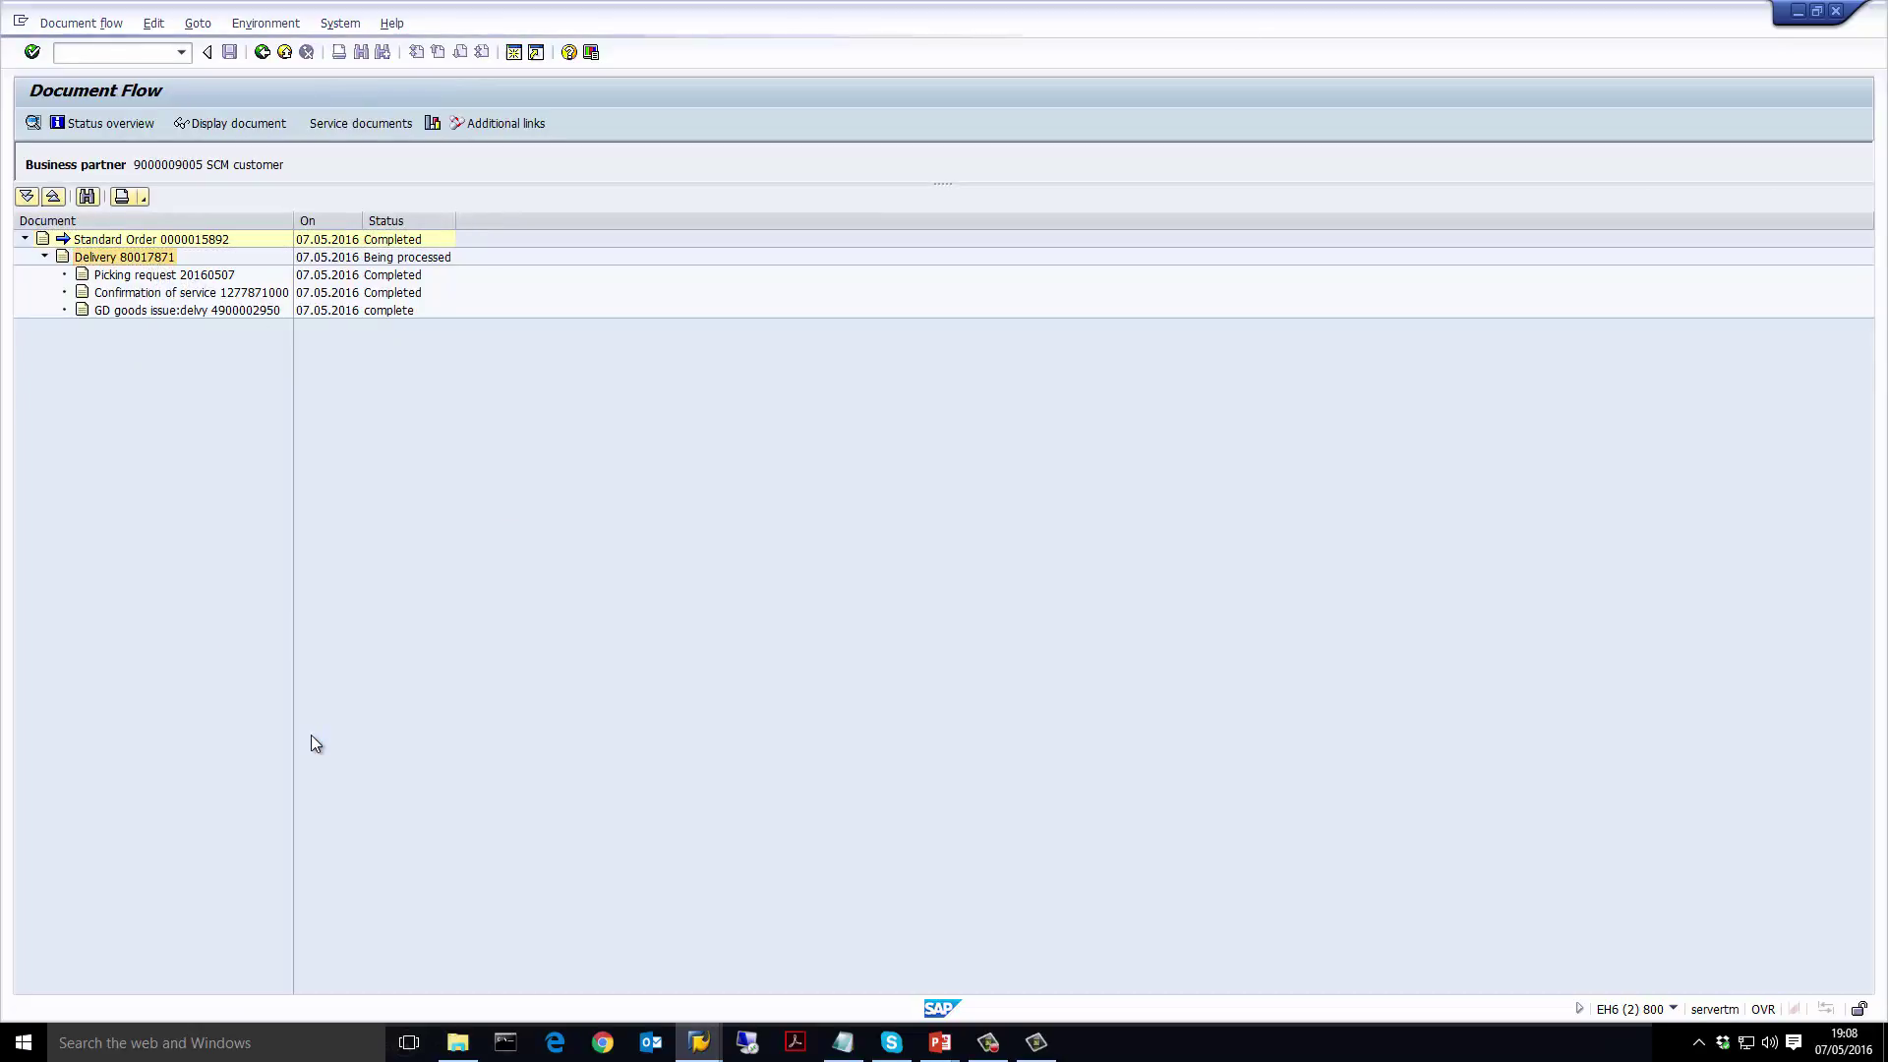
pyautogui.click(313, 926)
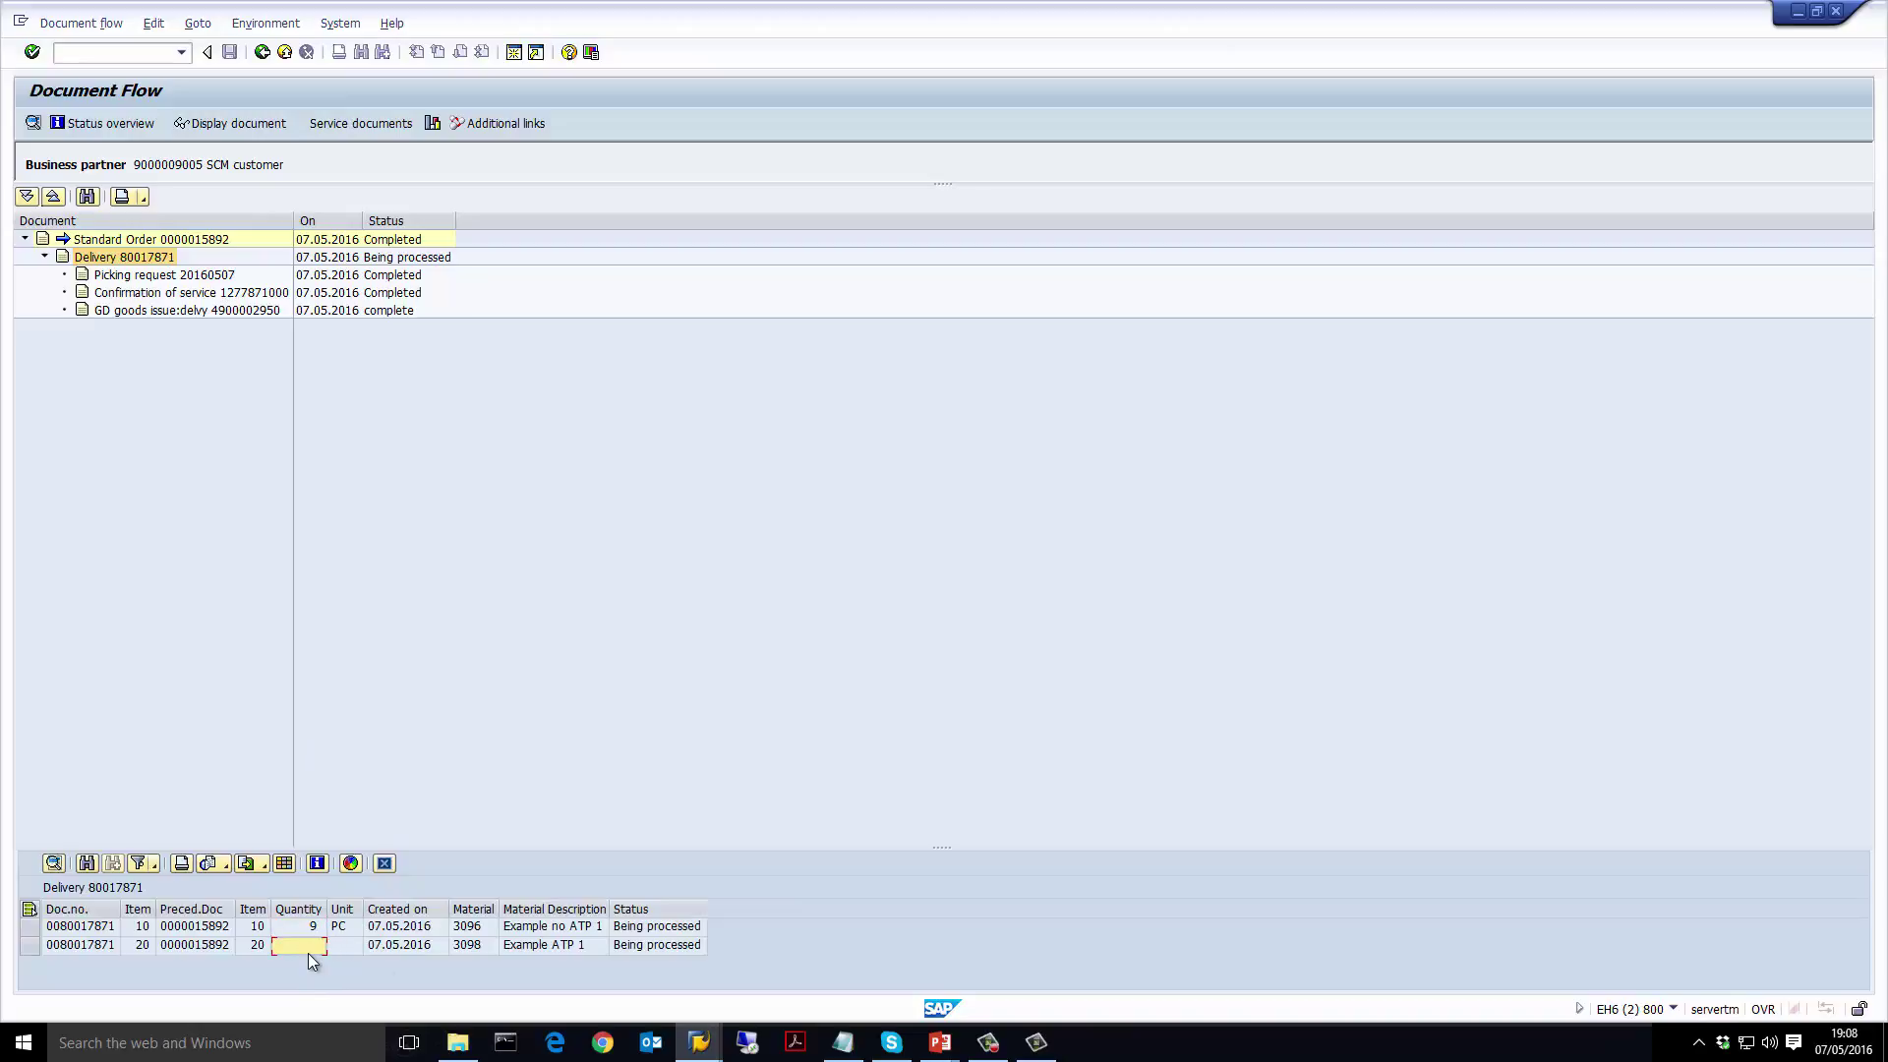
pyautogui.click(272, 55)
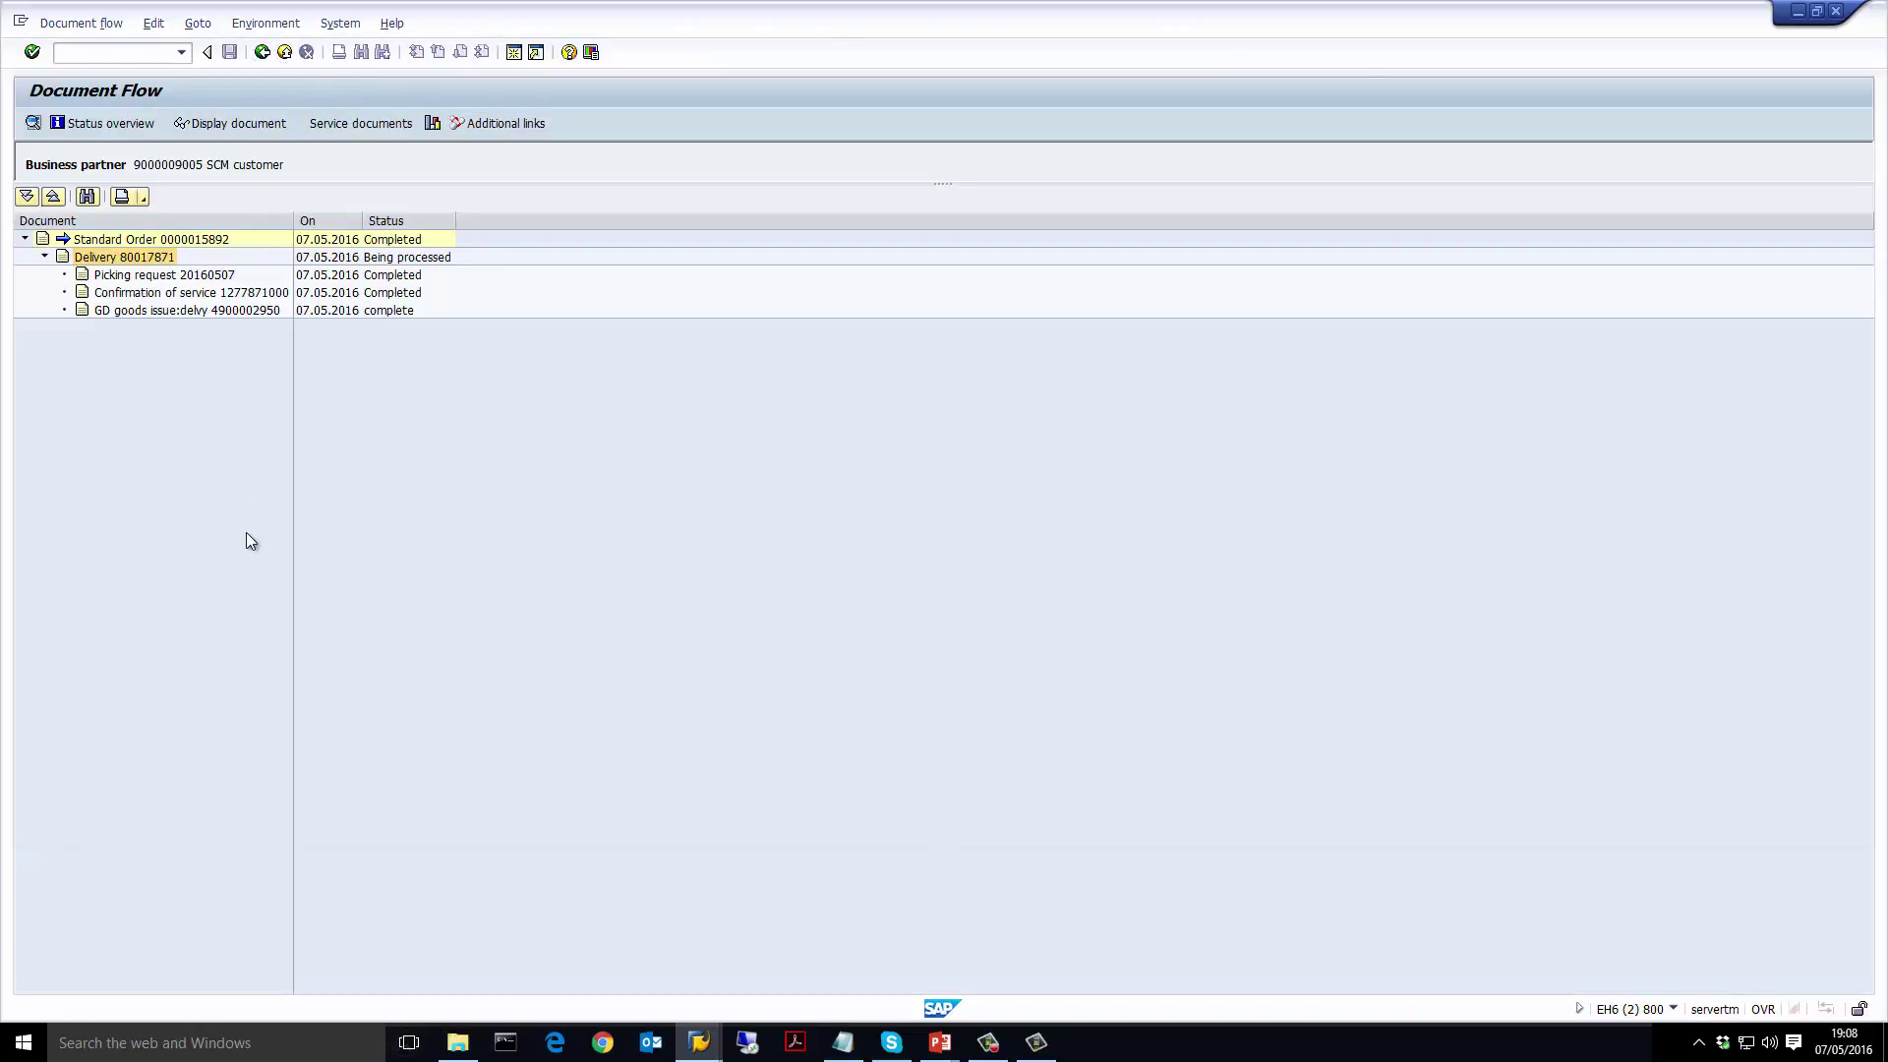
pyautogui.click(242, 128)
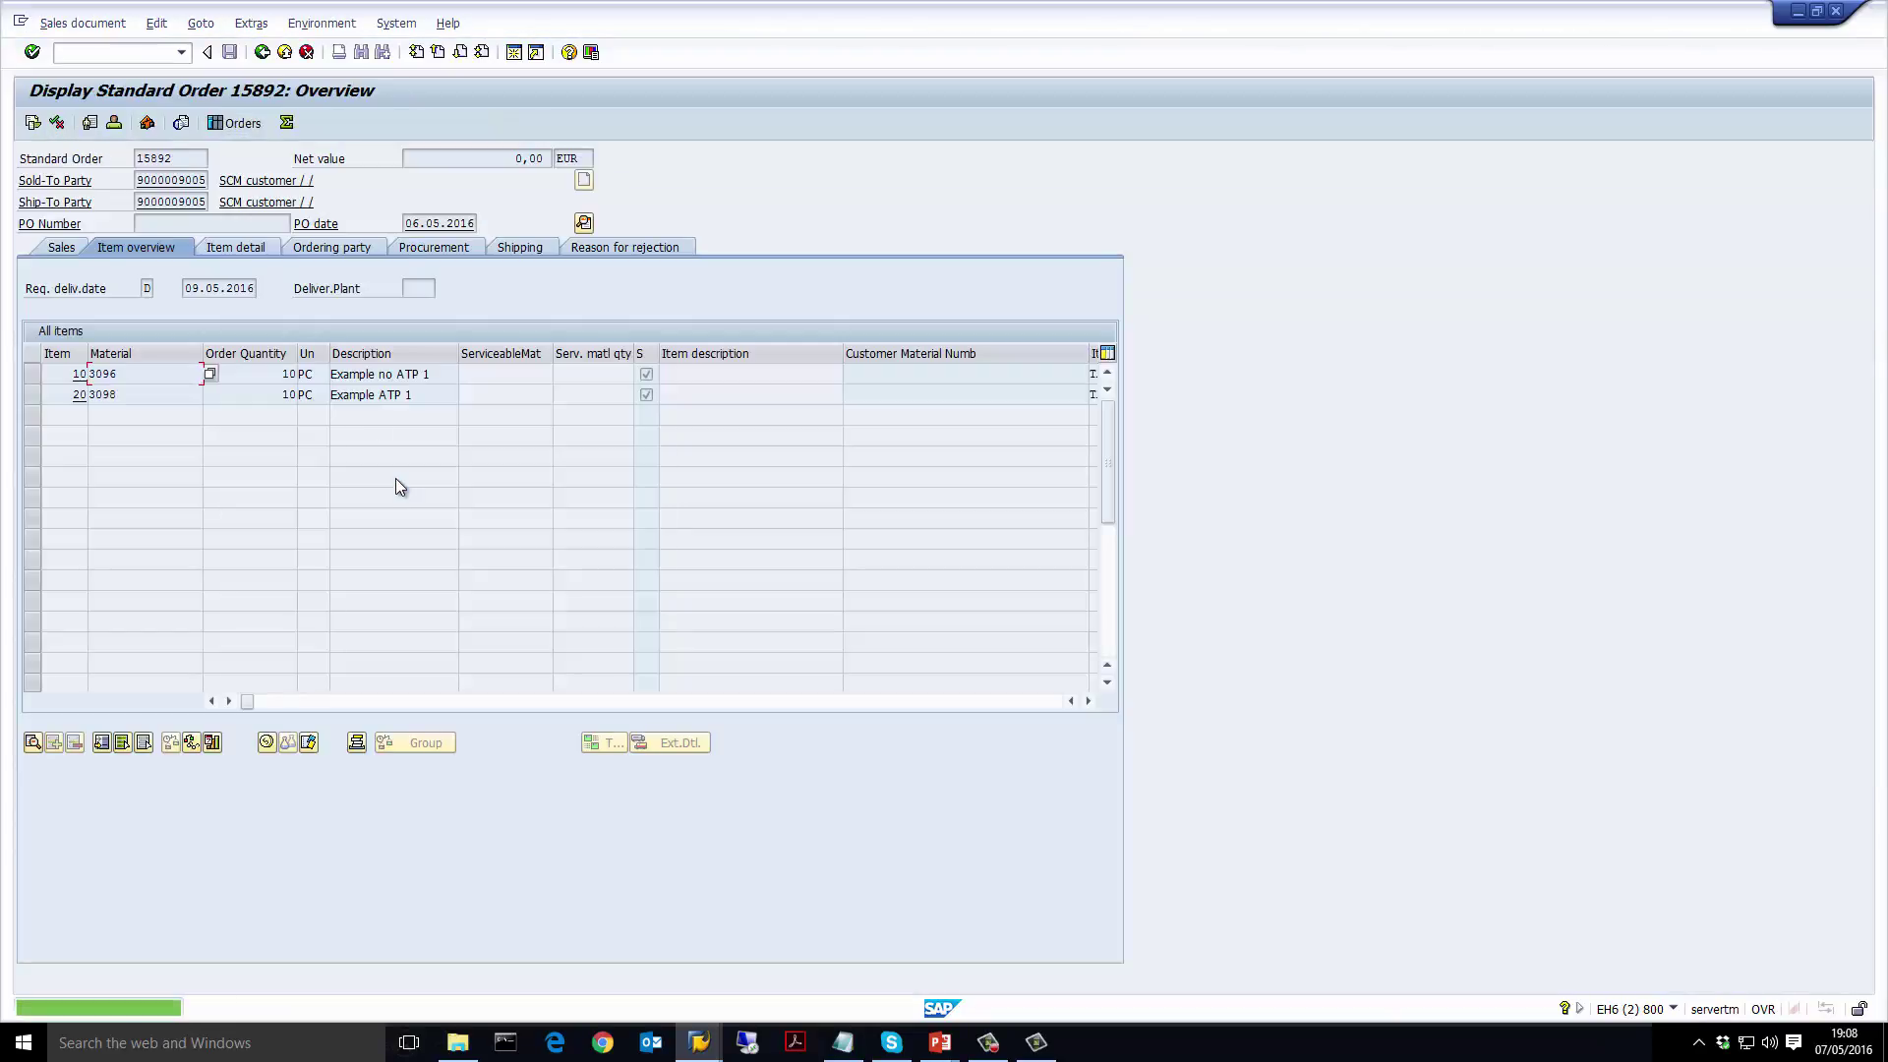
# Show item 20's Status data: overall status Completed and delivery status Fully delivered
pyautogui.click(166, 394)
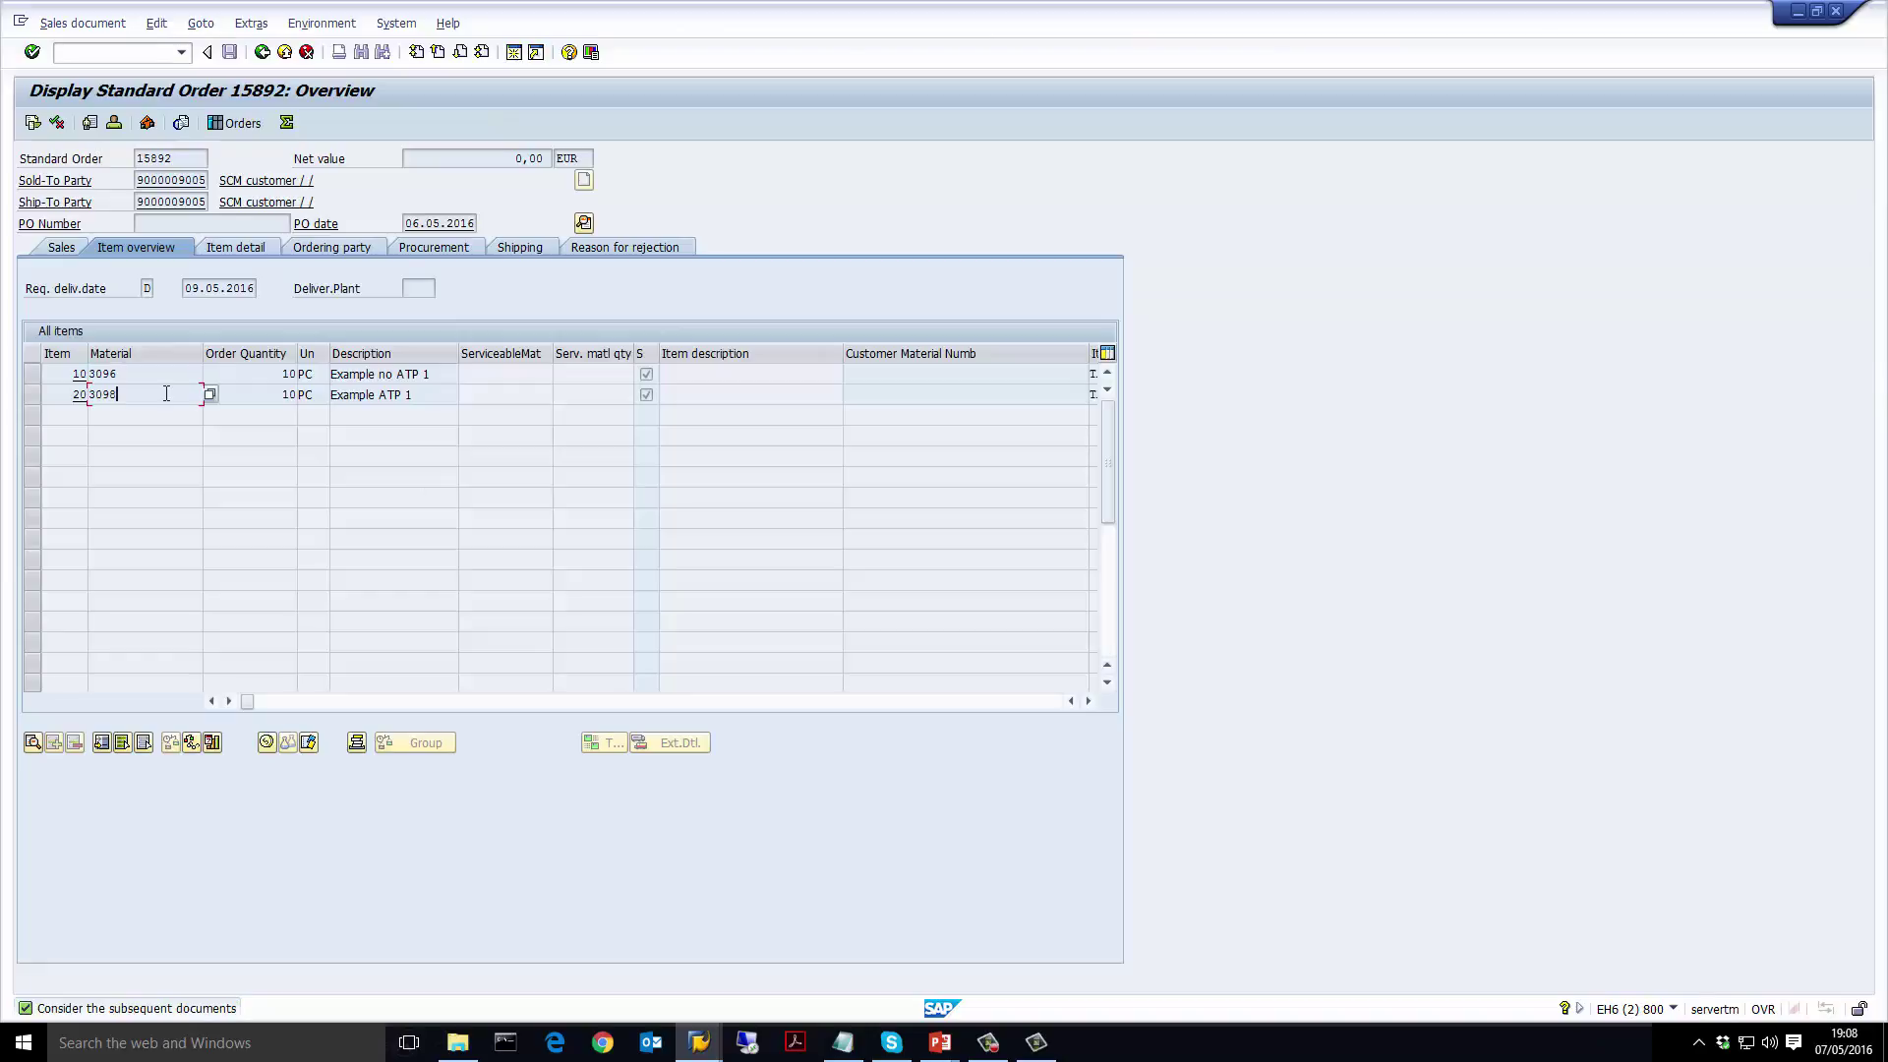
pyautogui.doubleClick(151, 391)
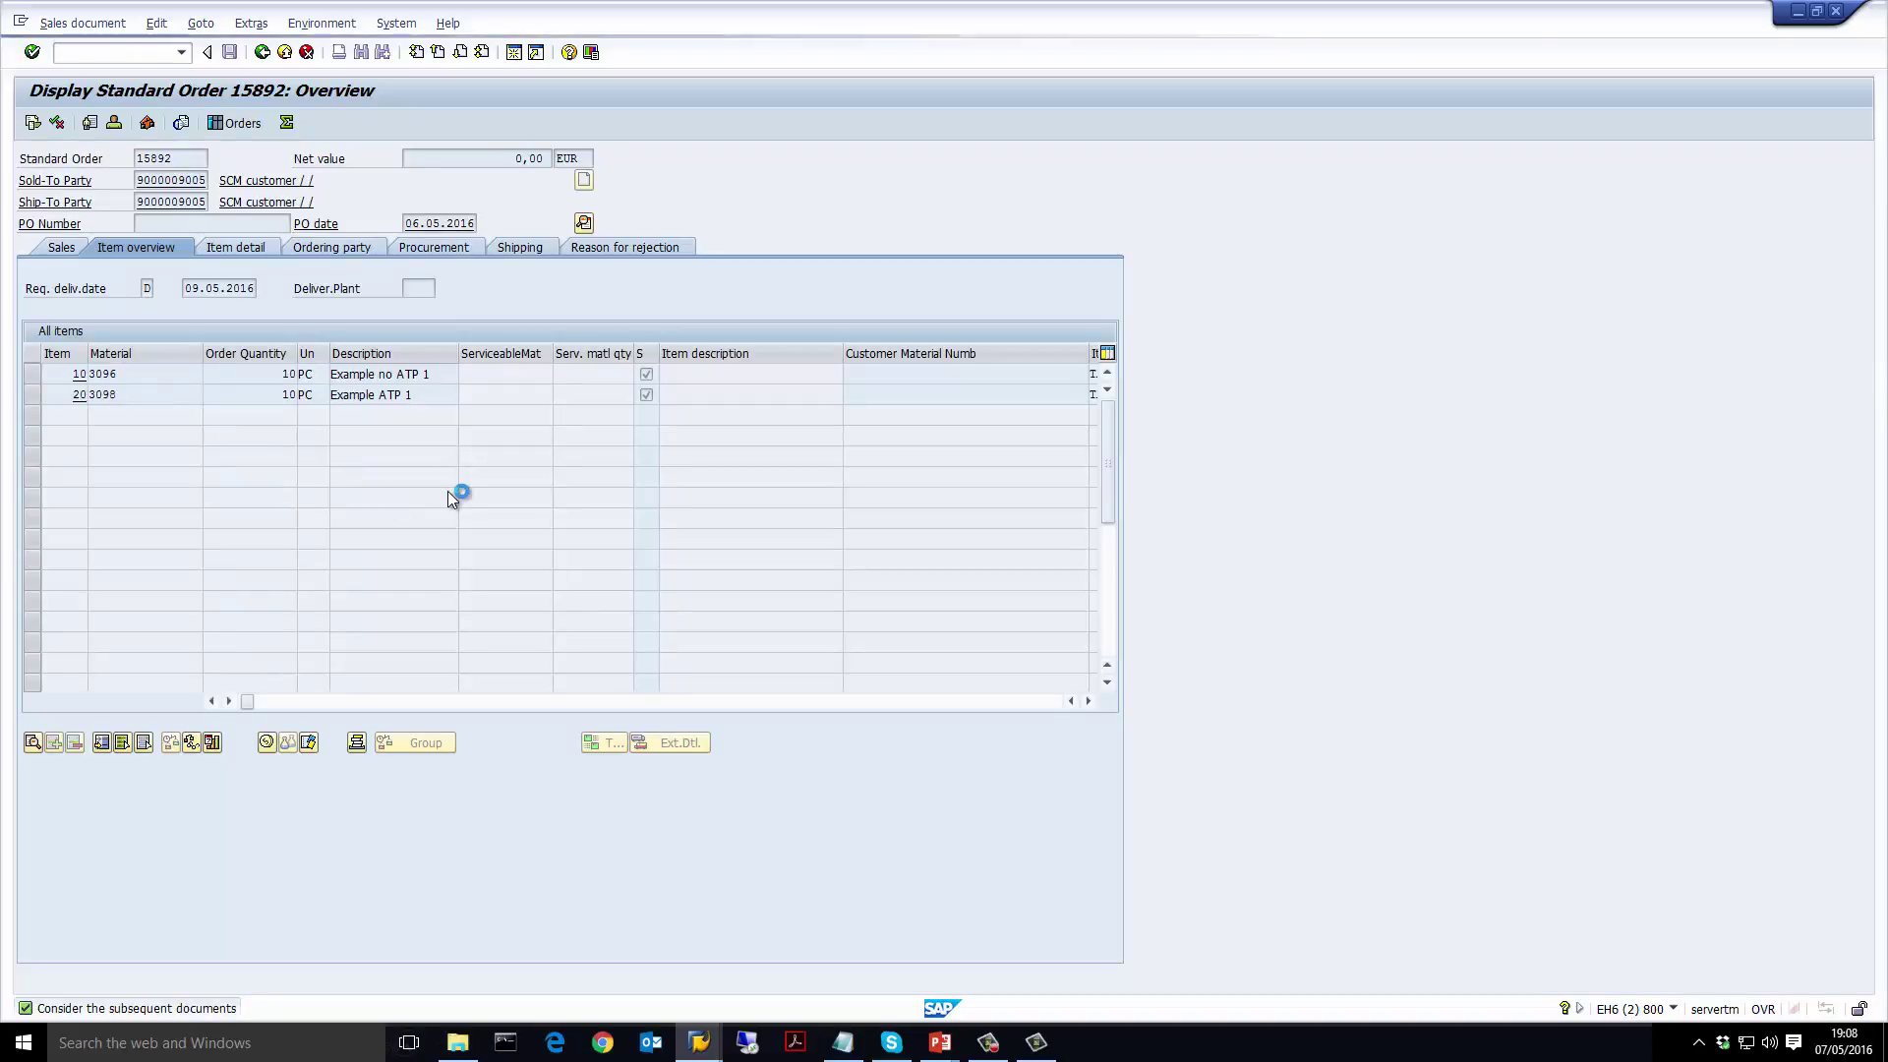
pyautogui.click(1046, 202)
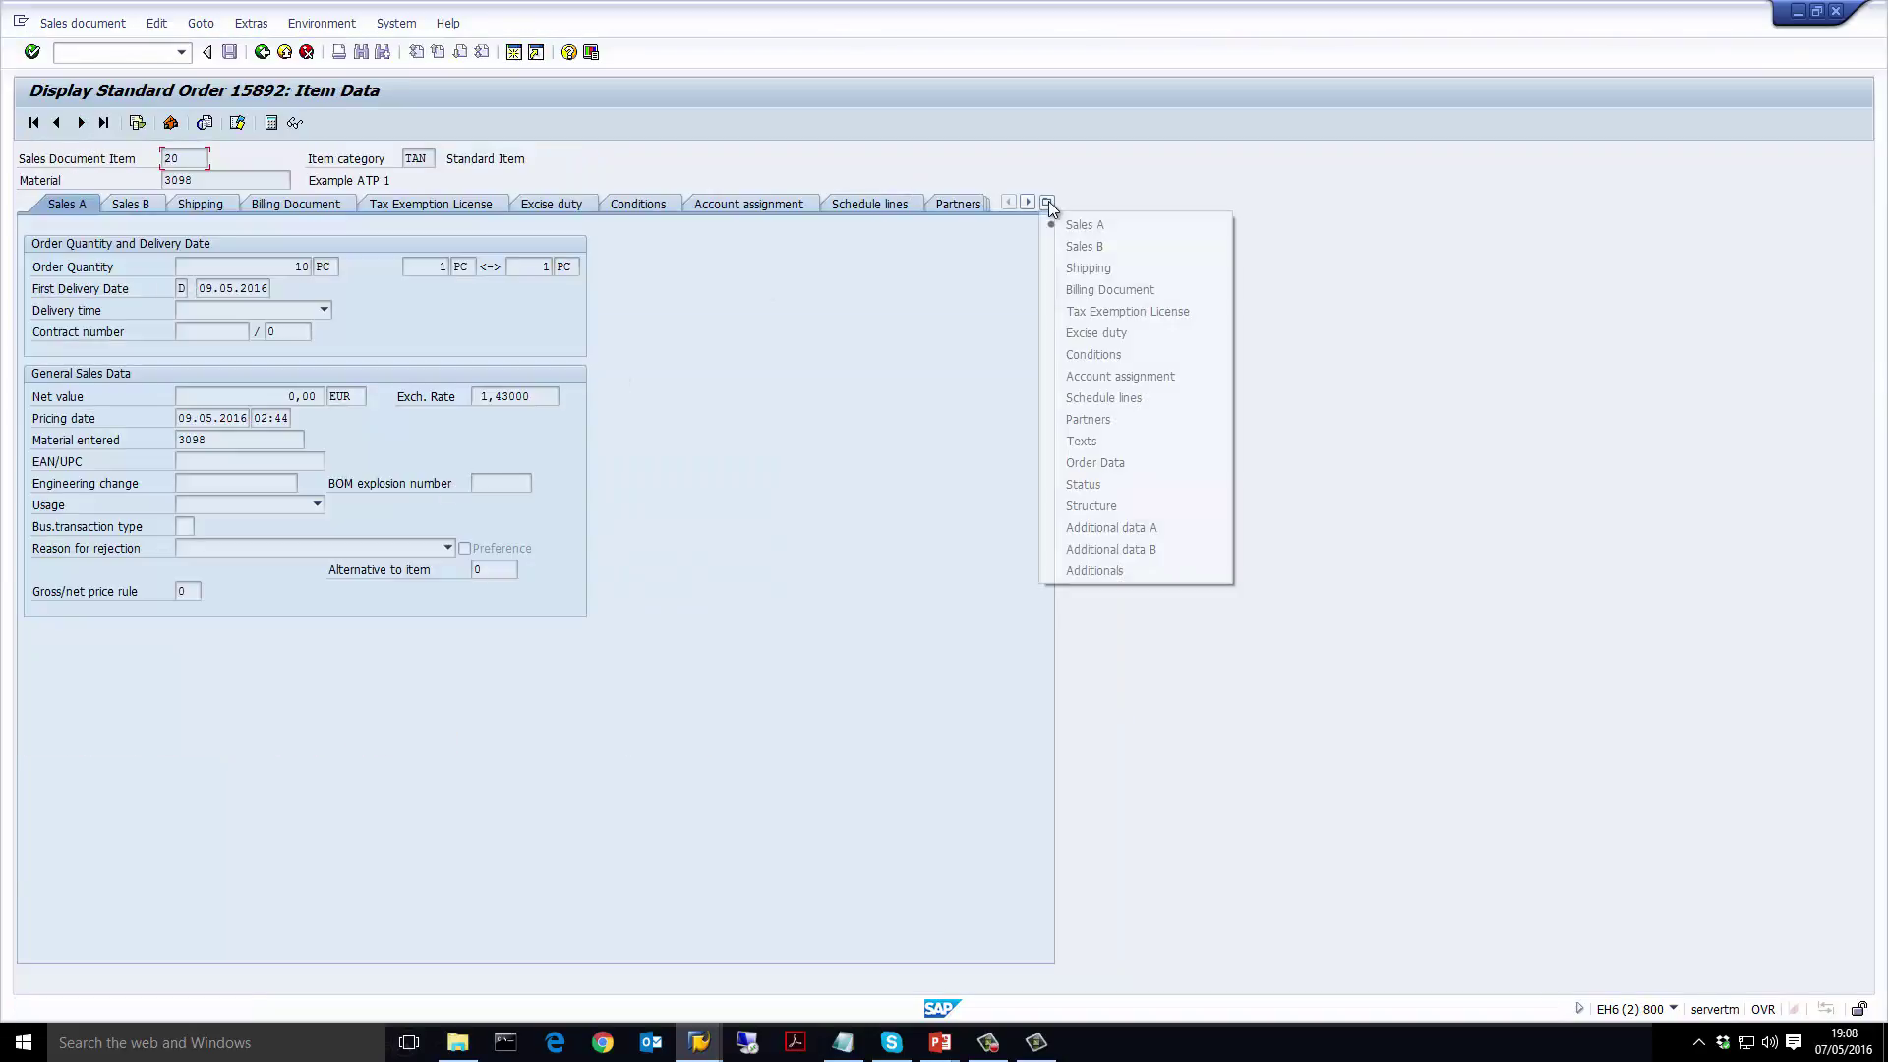
pyautogui.click(1121, 487)
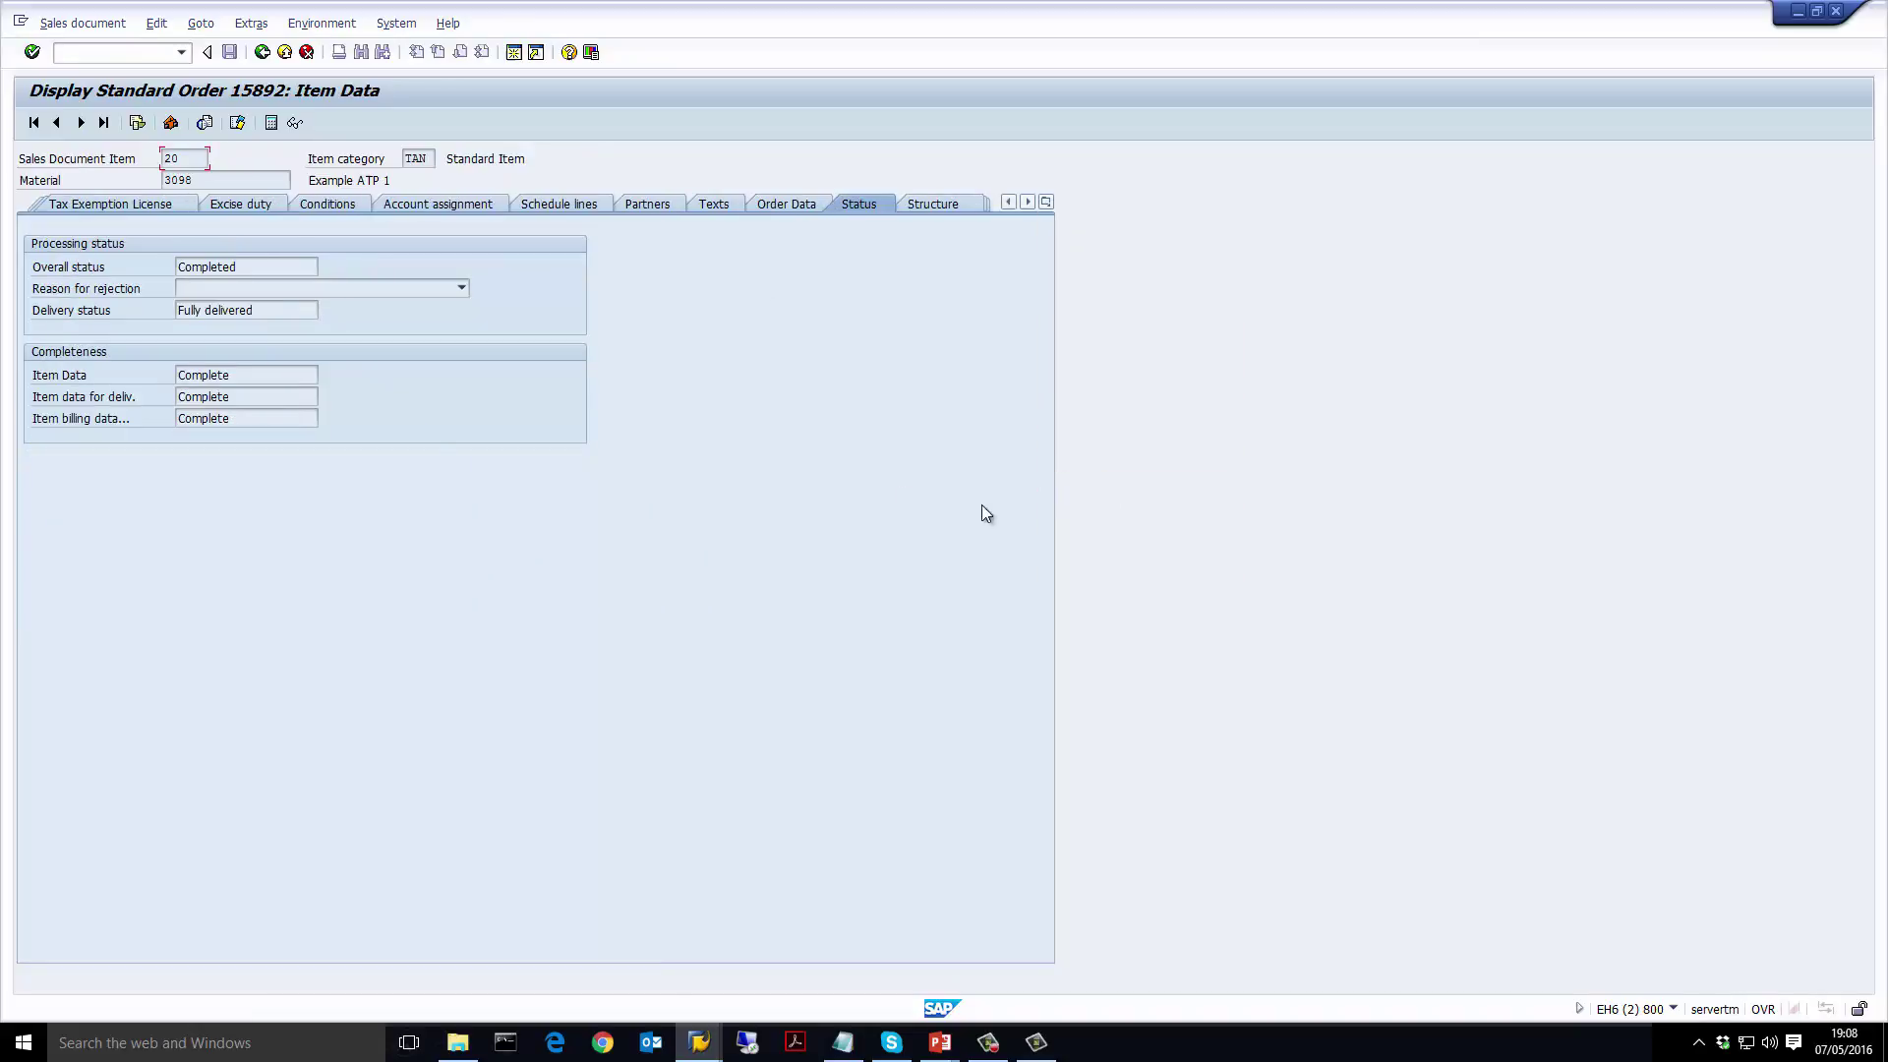
pyautogui.moveTo(283, 313); pyautogui.dragTo(178, 311)
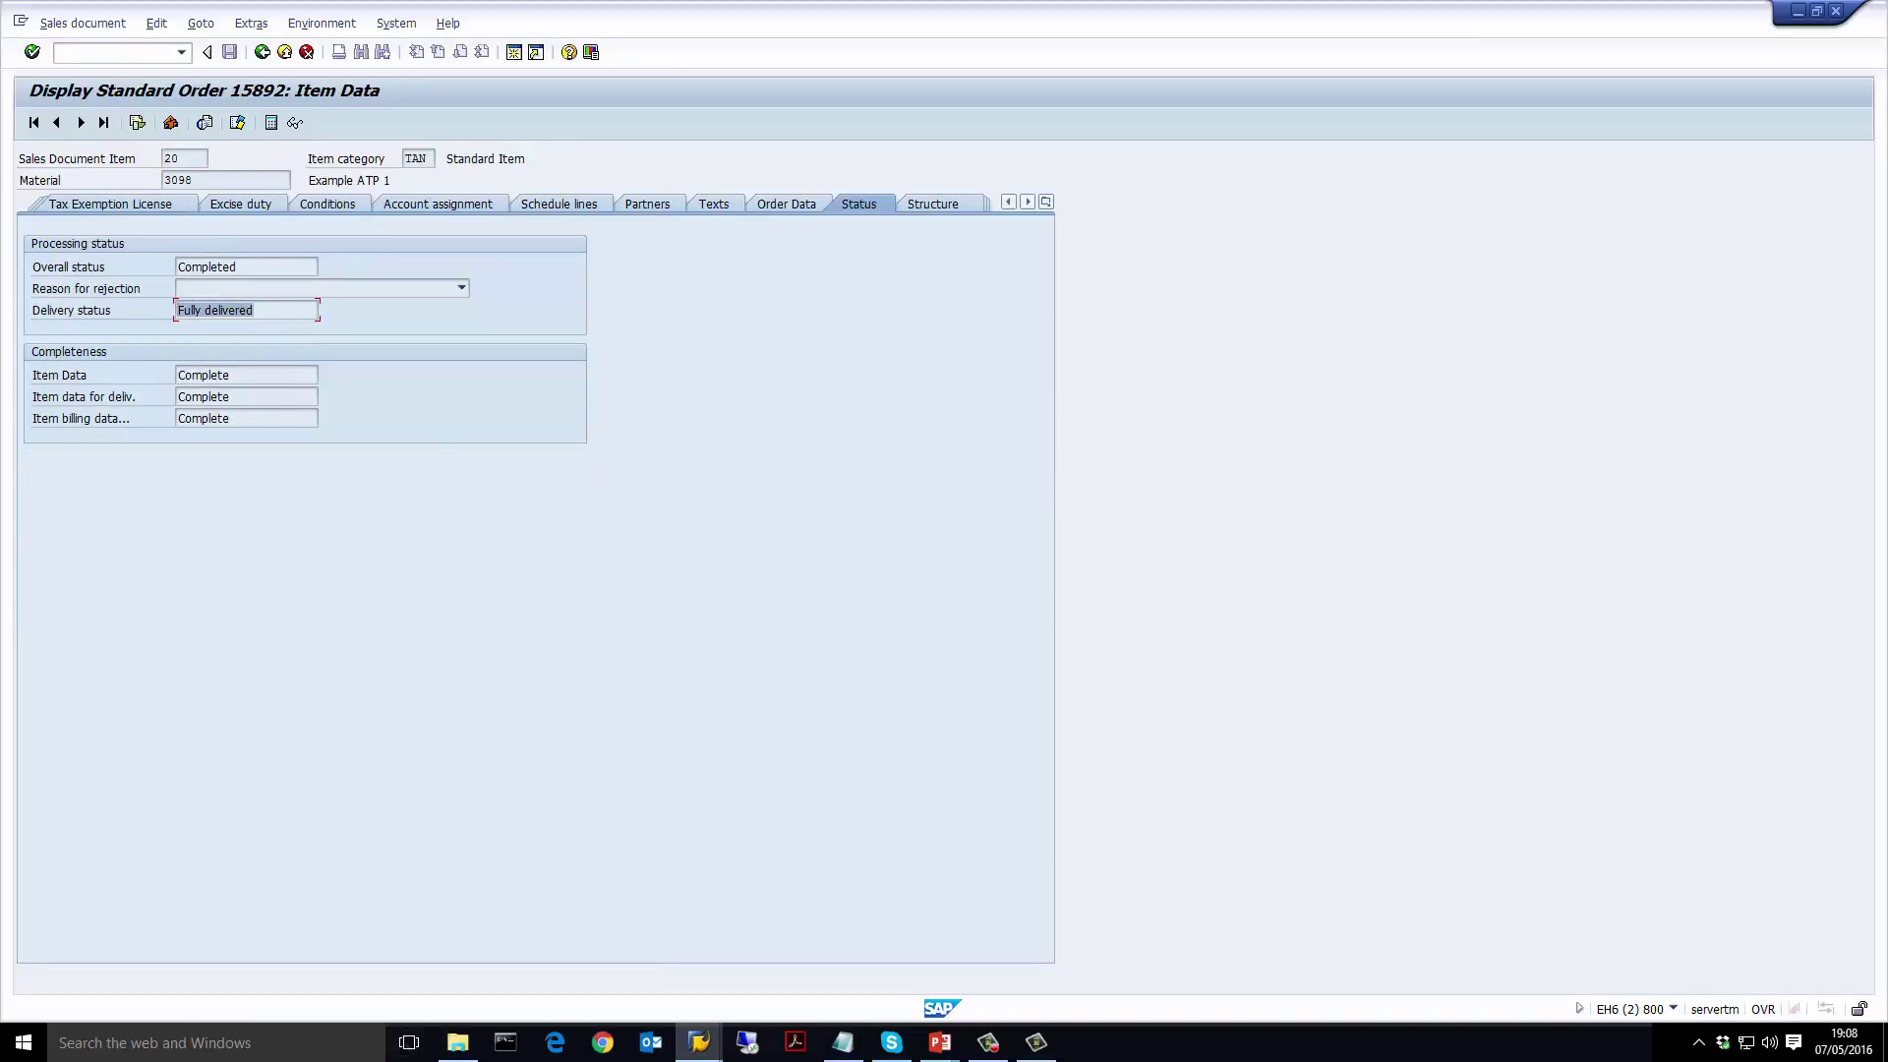